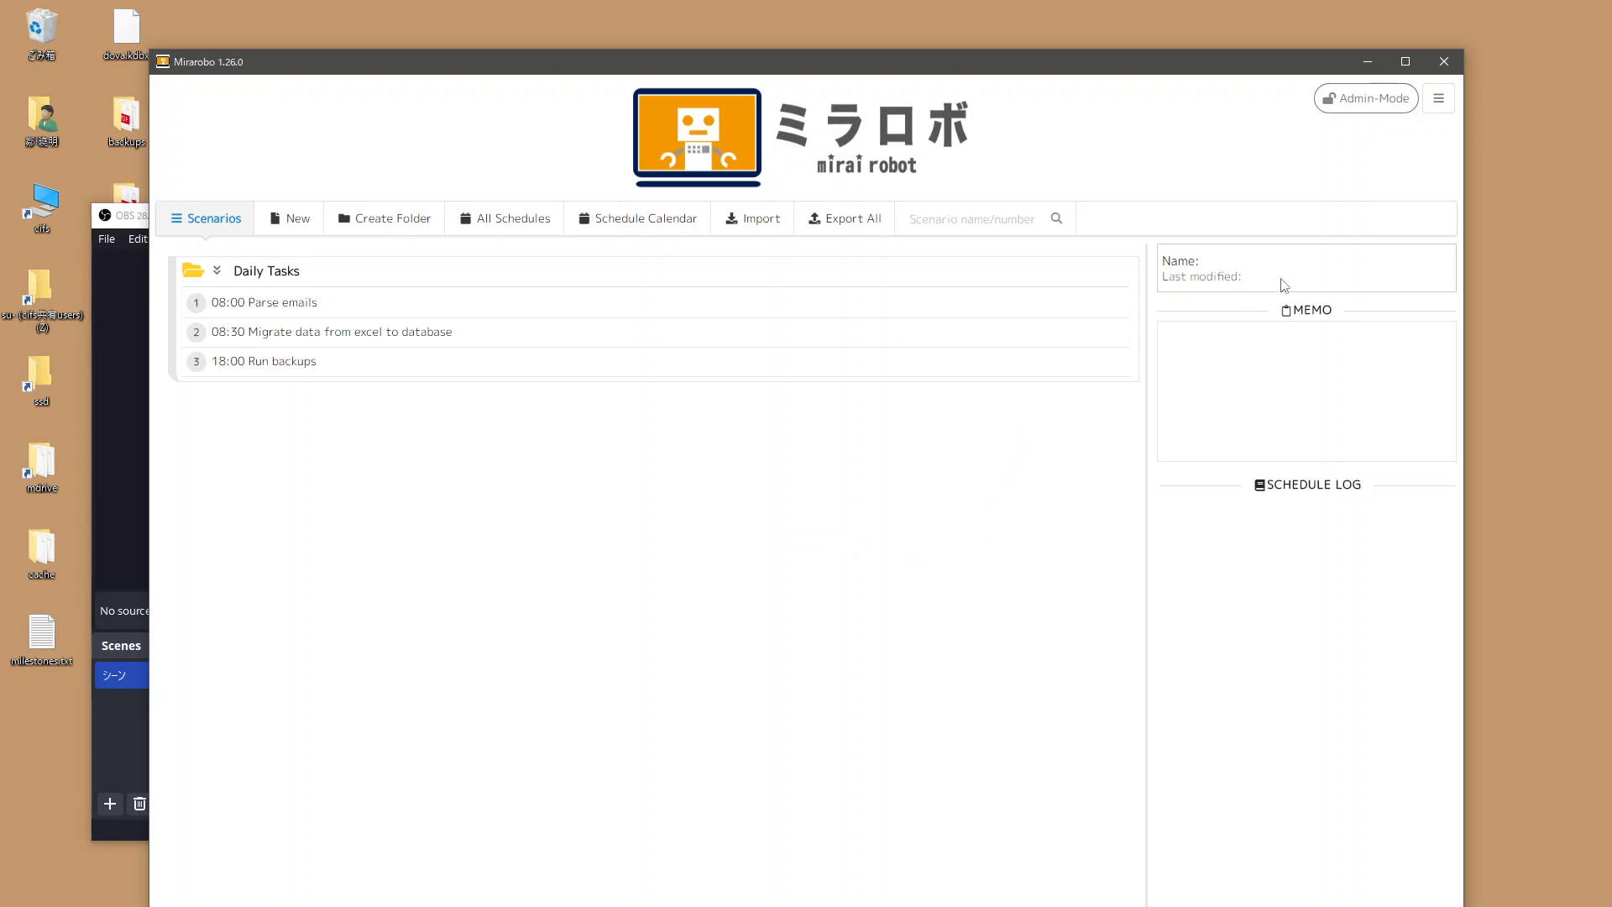
# Add a new OAuth2 account entry for the Google Spreadsheet service.
pyautogui.click(1439, 99)
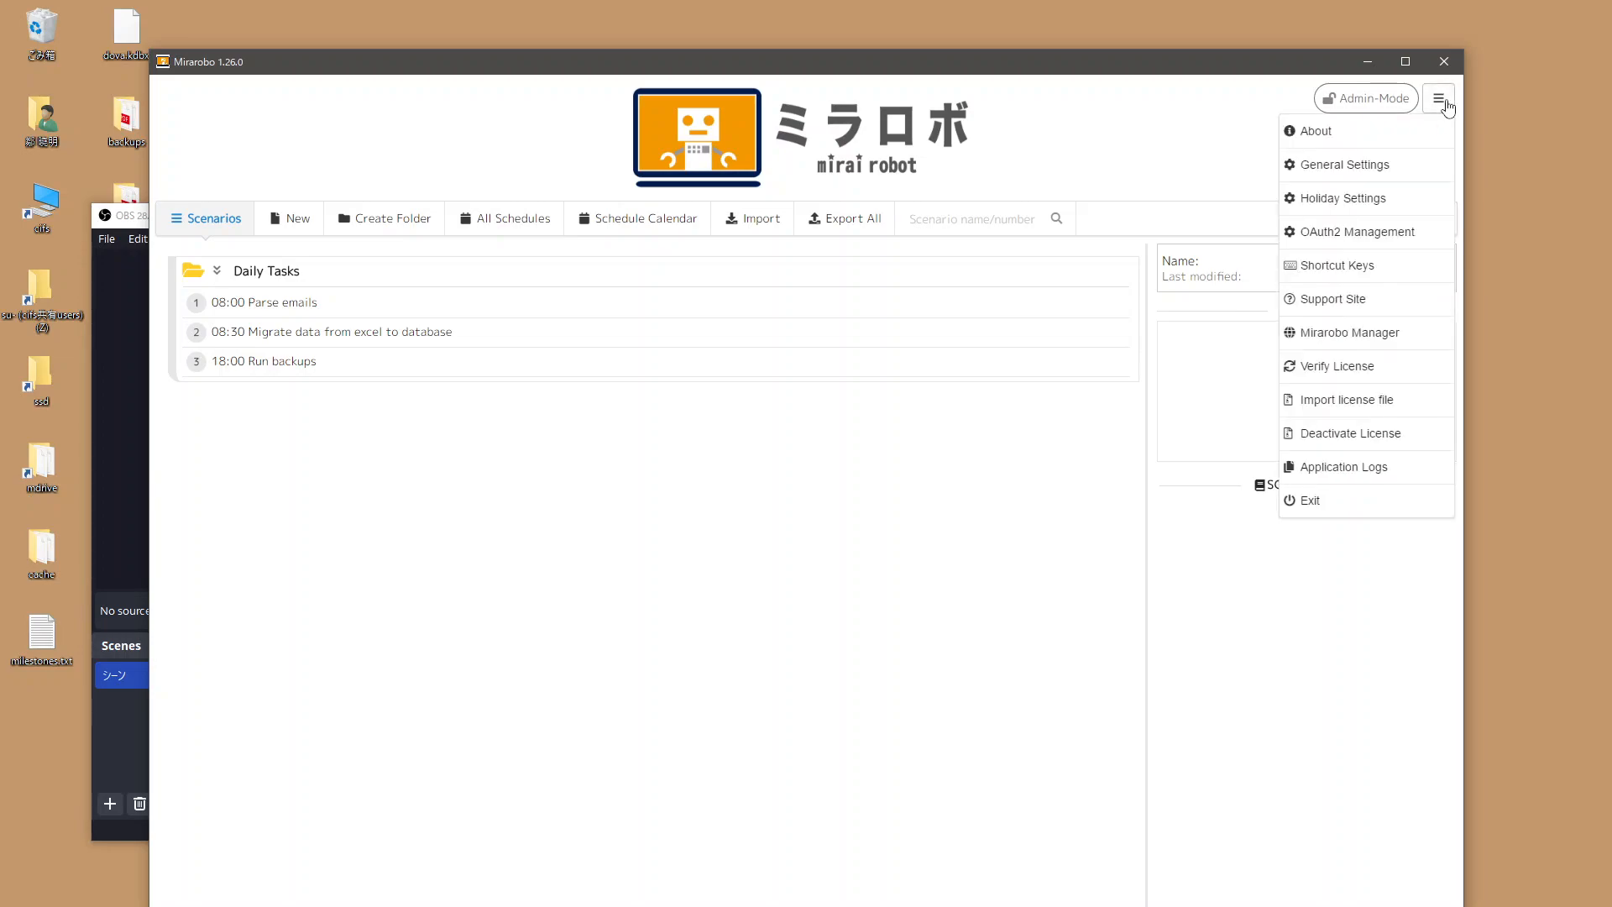
pyautogui.click(1374, 239)
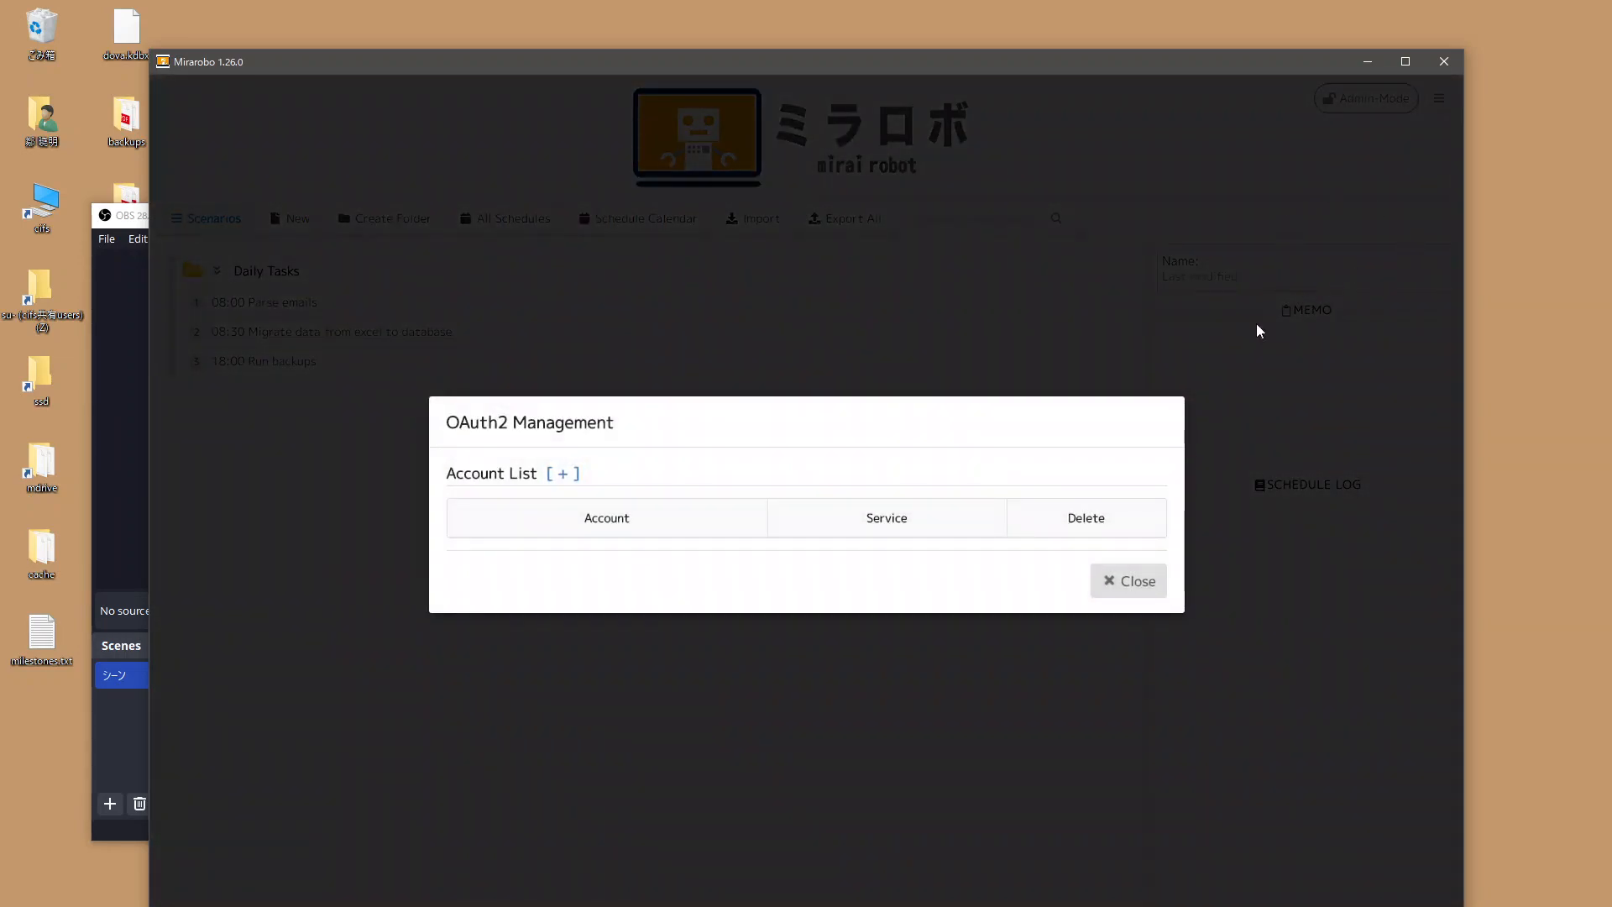
pyautogui.click(569, 475)
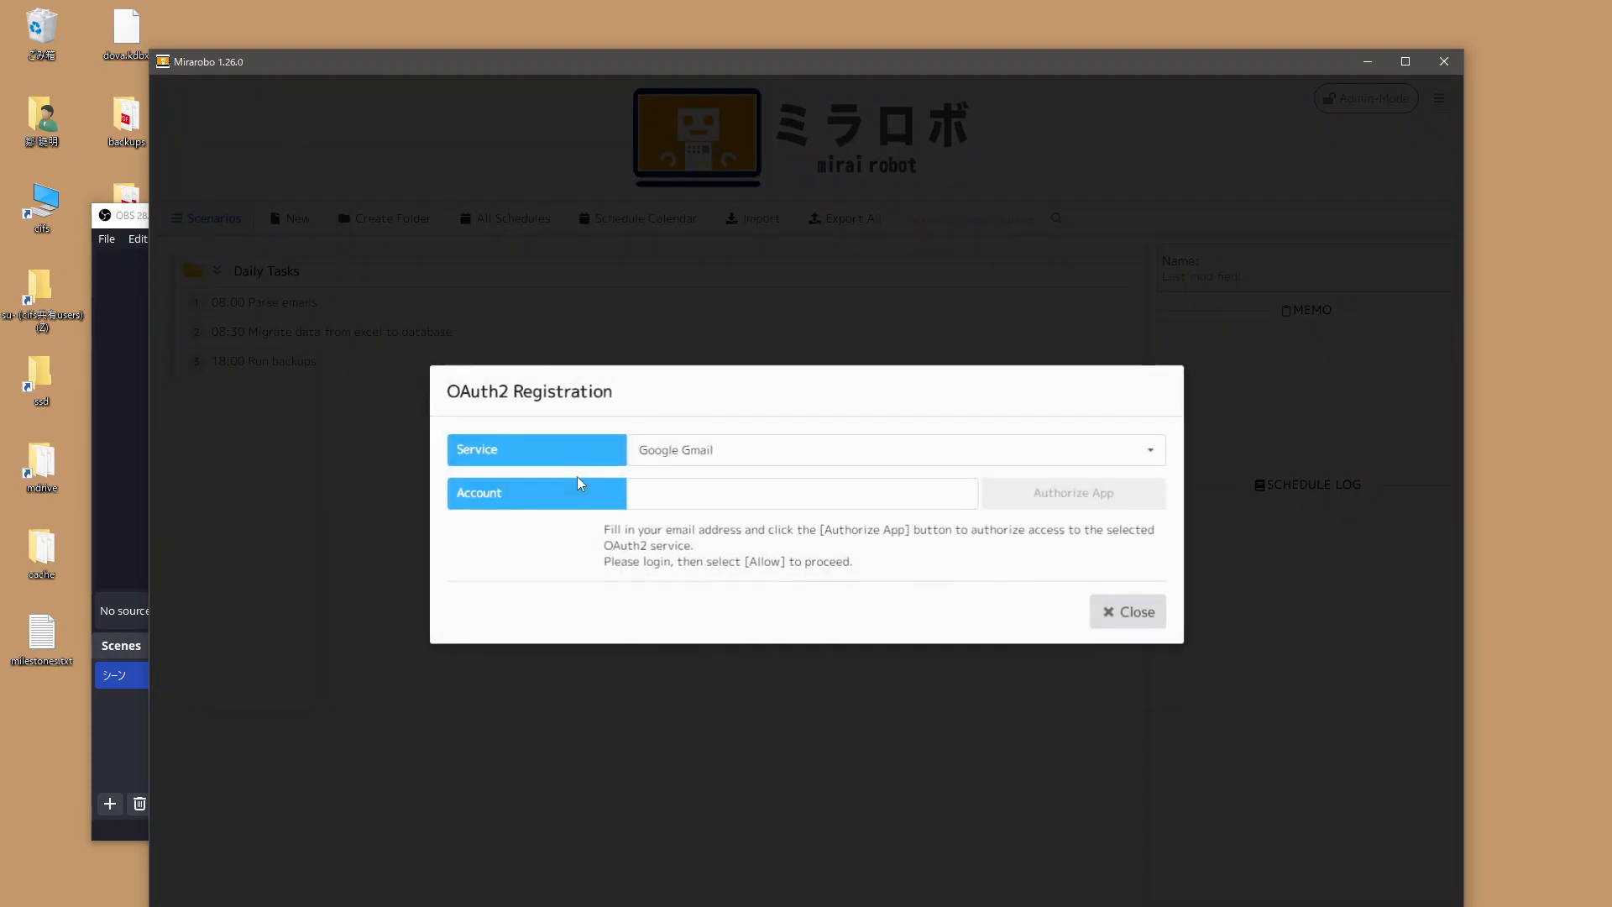
pyautogui.click(663, 454)
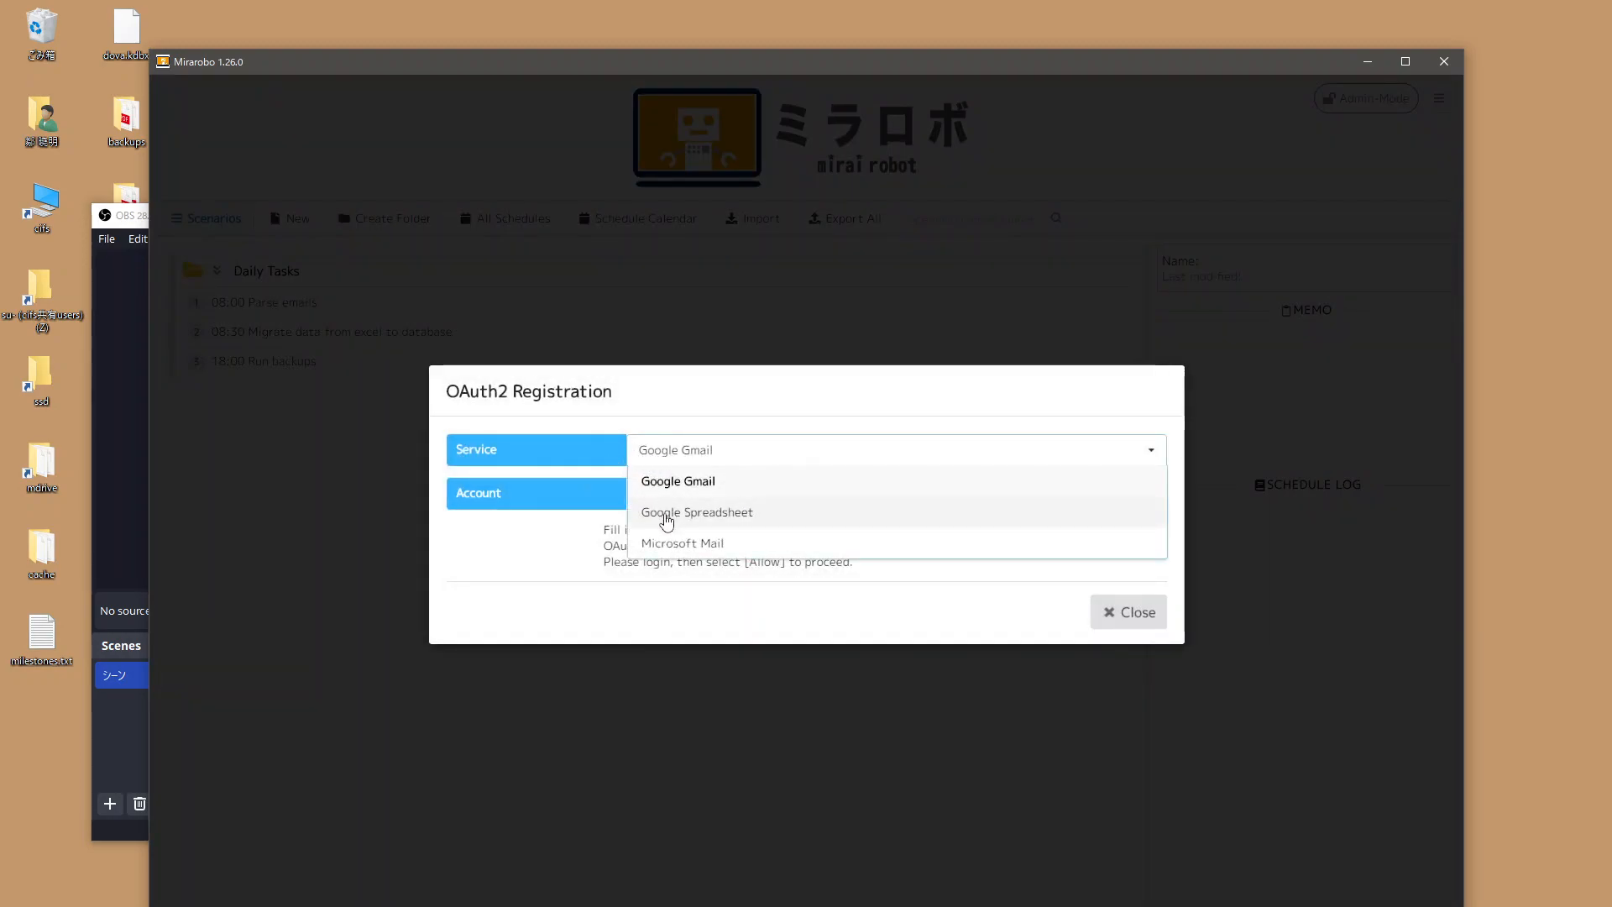
pyautogui.click(697, 521)
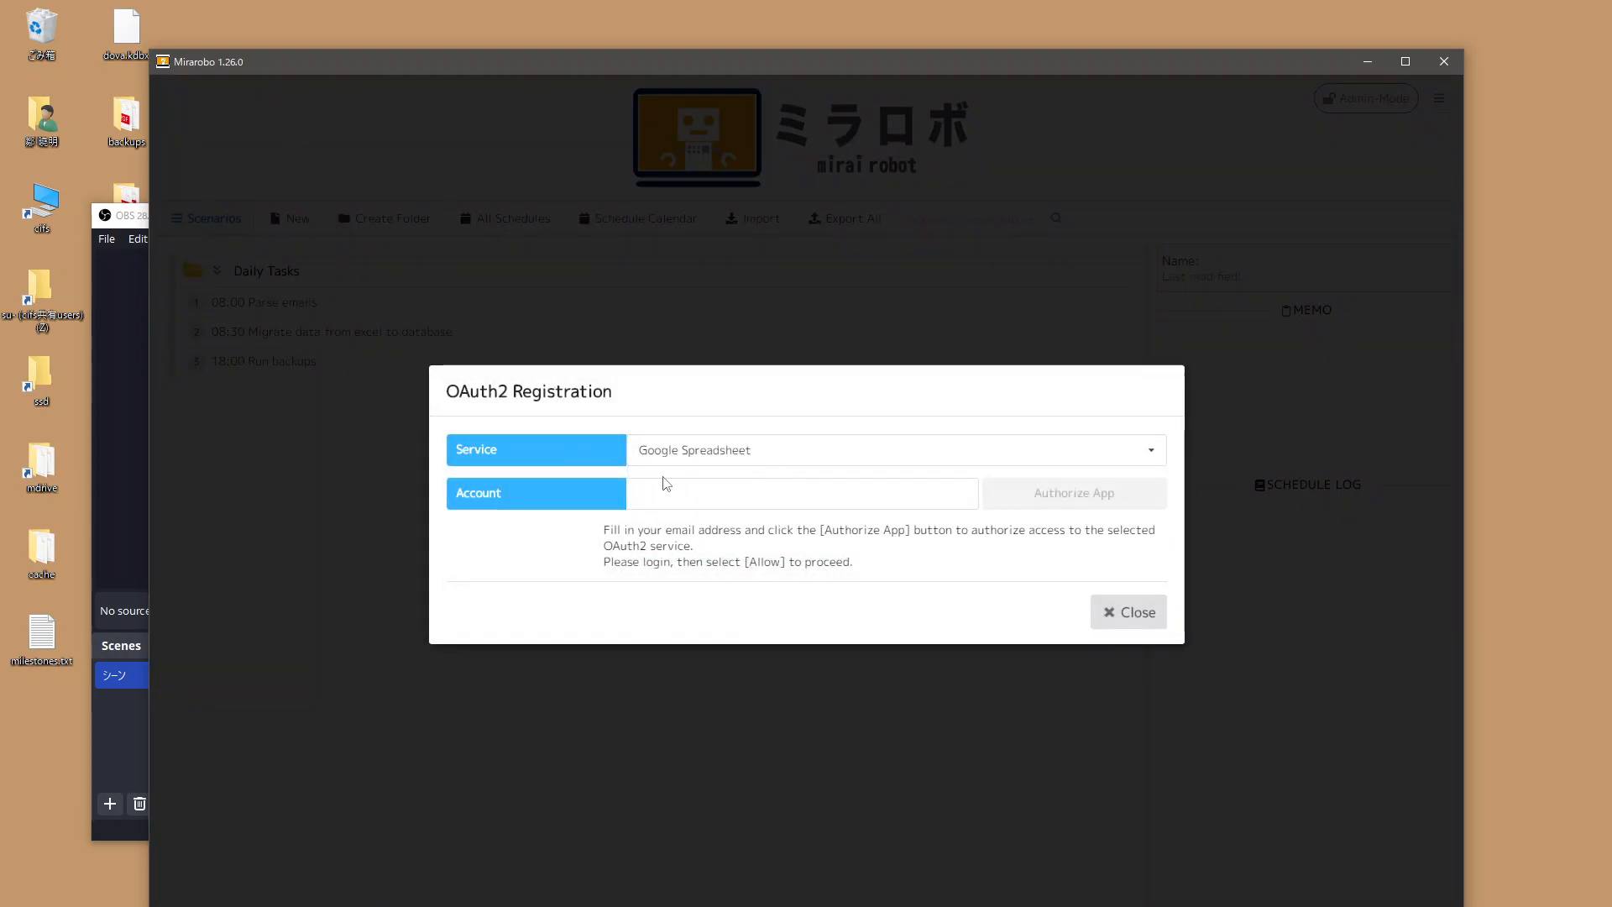
# Enter the Google account's e-mail address and request app authorization.
pyautogui.click(749, 501)
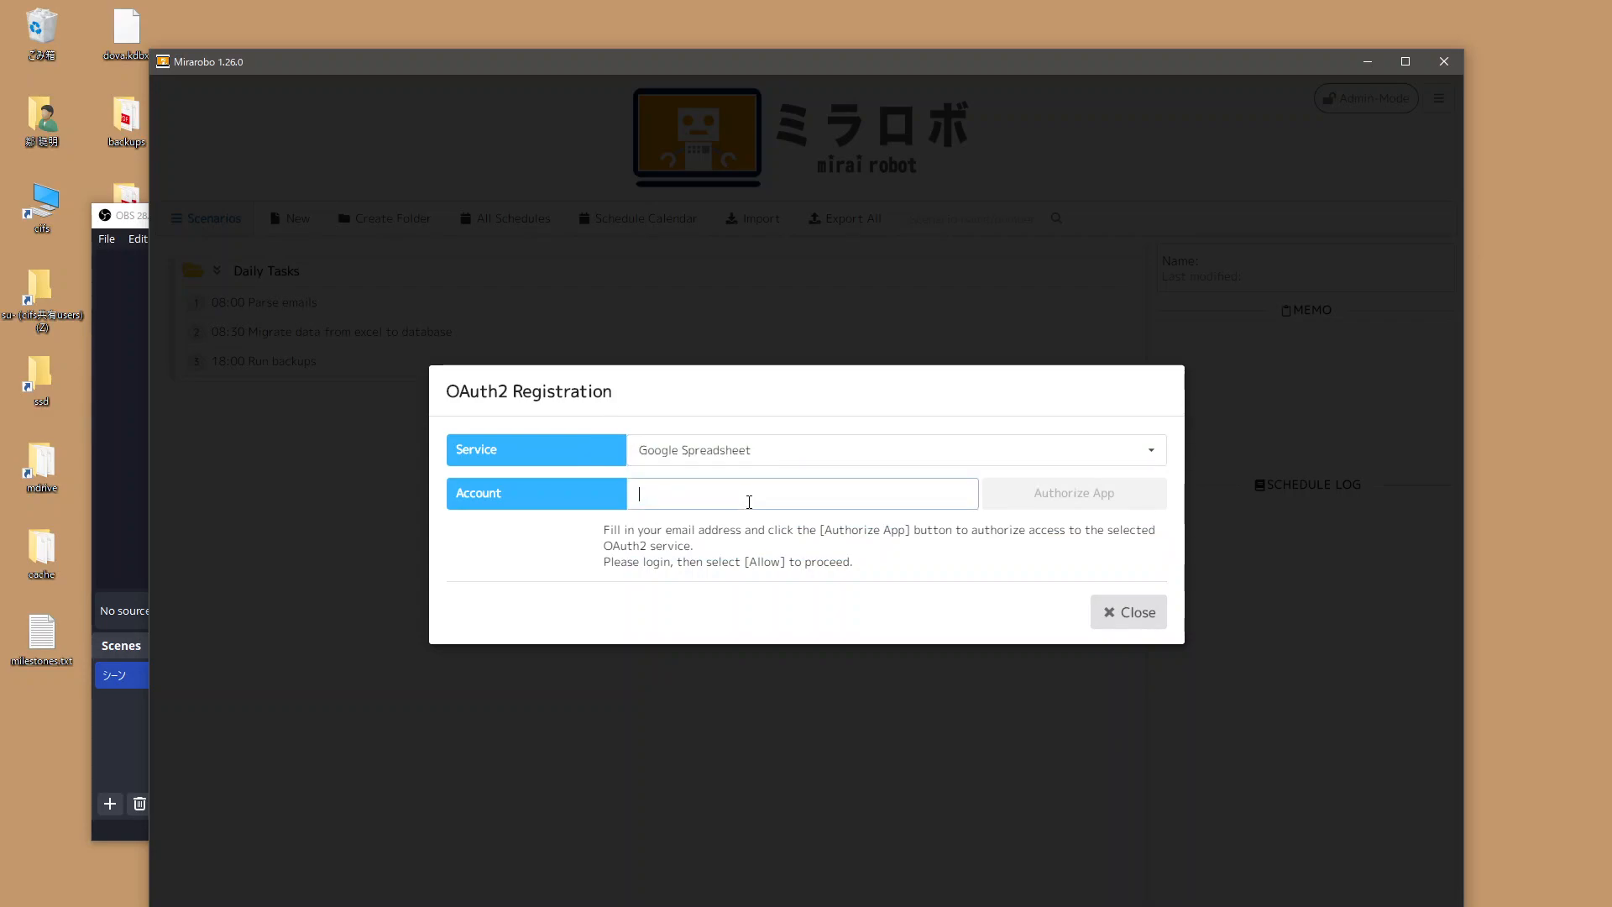
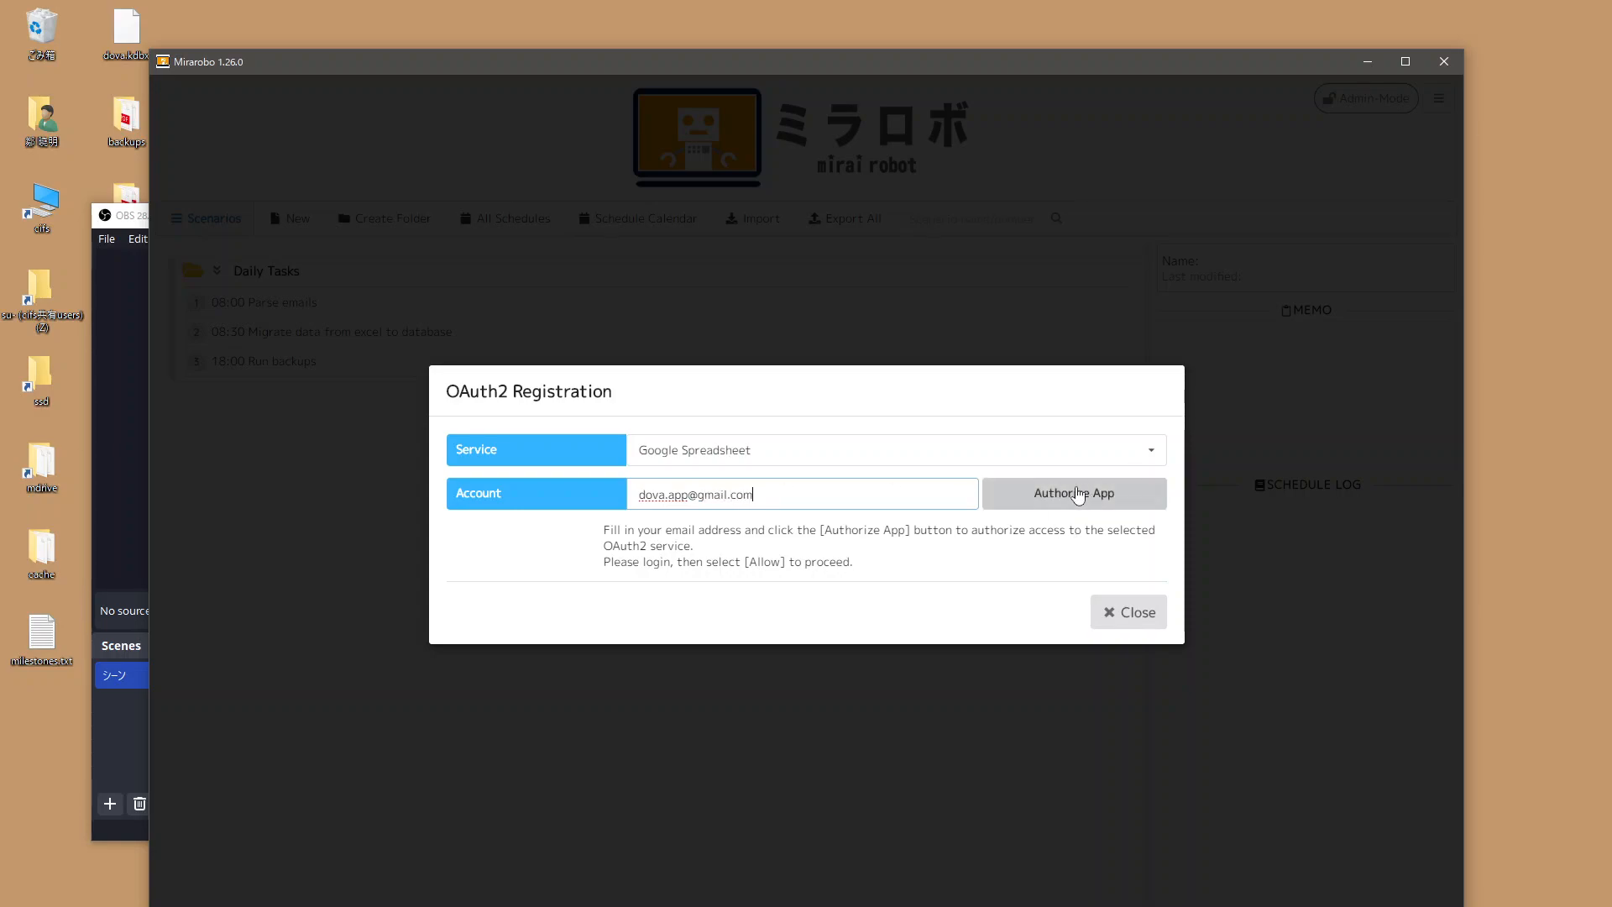
pyautogui.click(1089, 493)
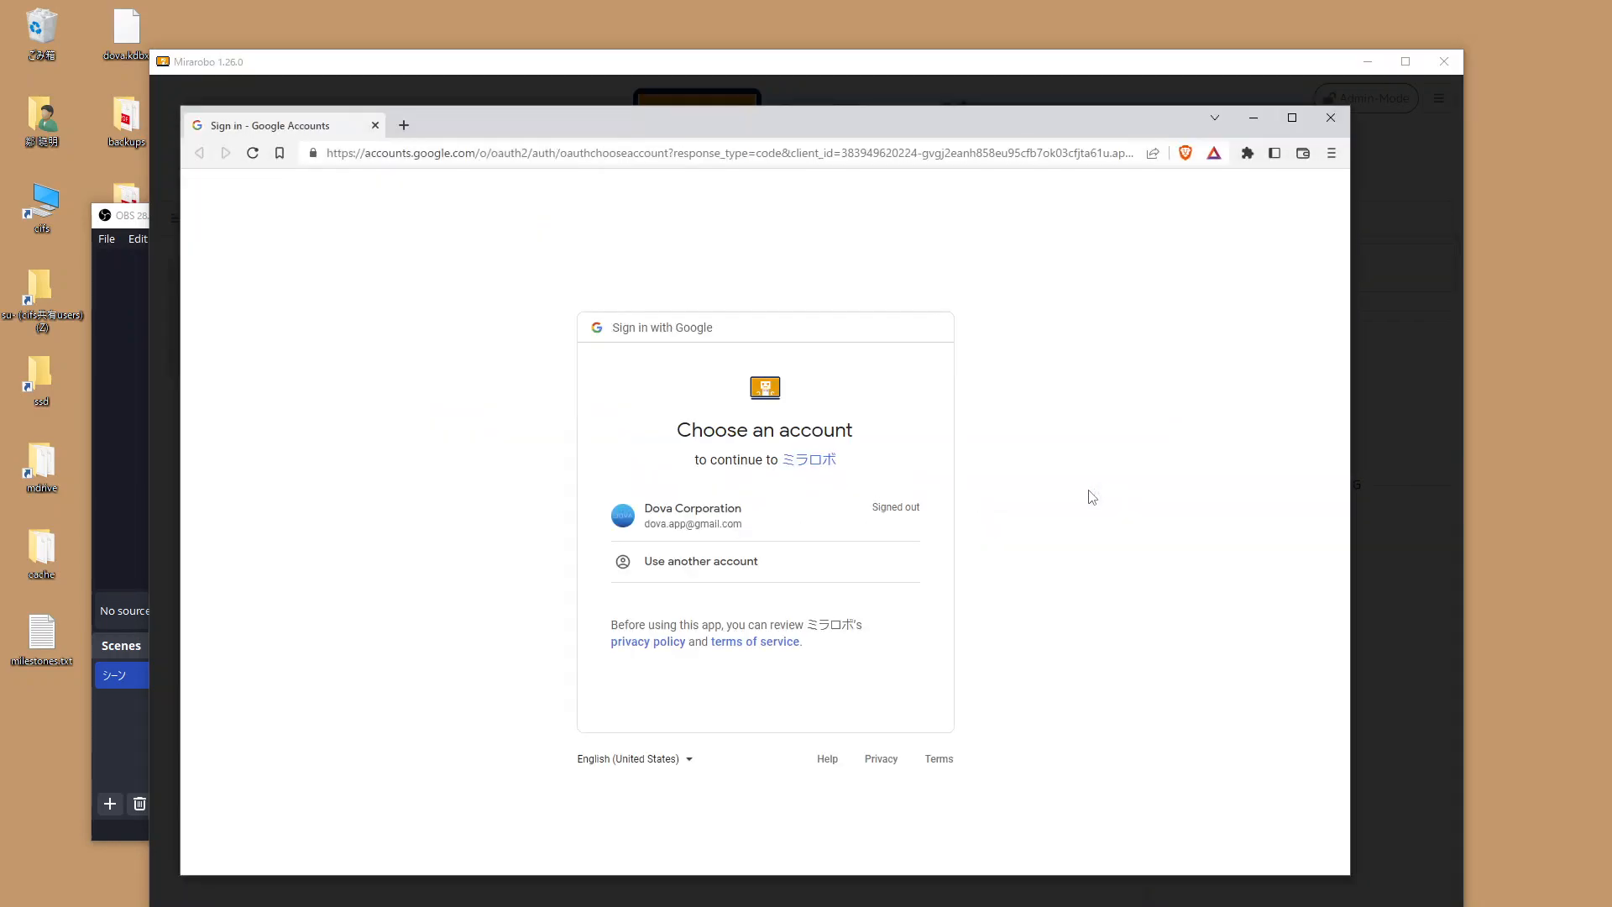
# Check the client id in the sign-in URL, then sign in with the listed account's password.
pyautogui.click(759, 149)
pyautogui.click(802, 154)
pyautogui.moveTo(791, 153); pyautogui.dragTo(1155, 156)
pyautogui.click(1076, 344)
pyautogui.click(729, 519)
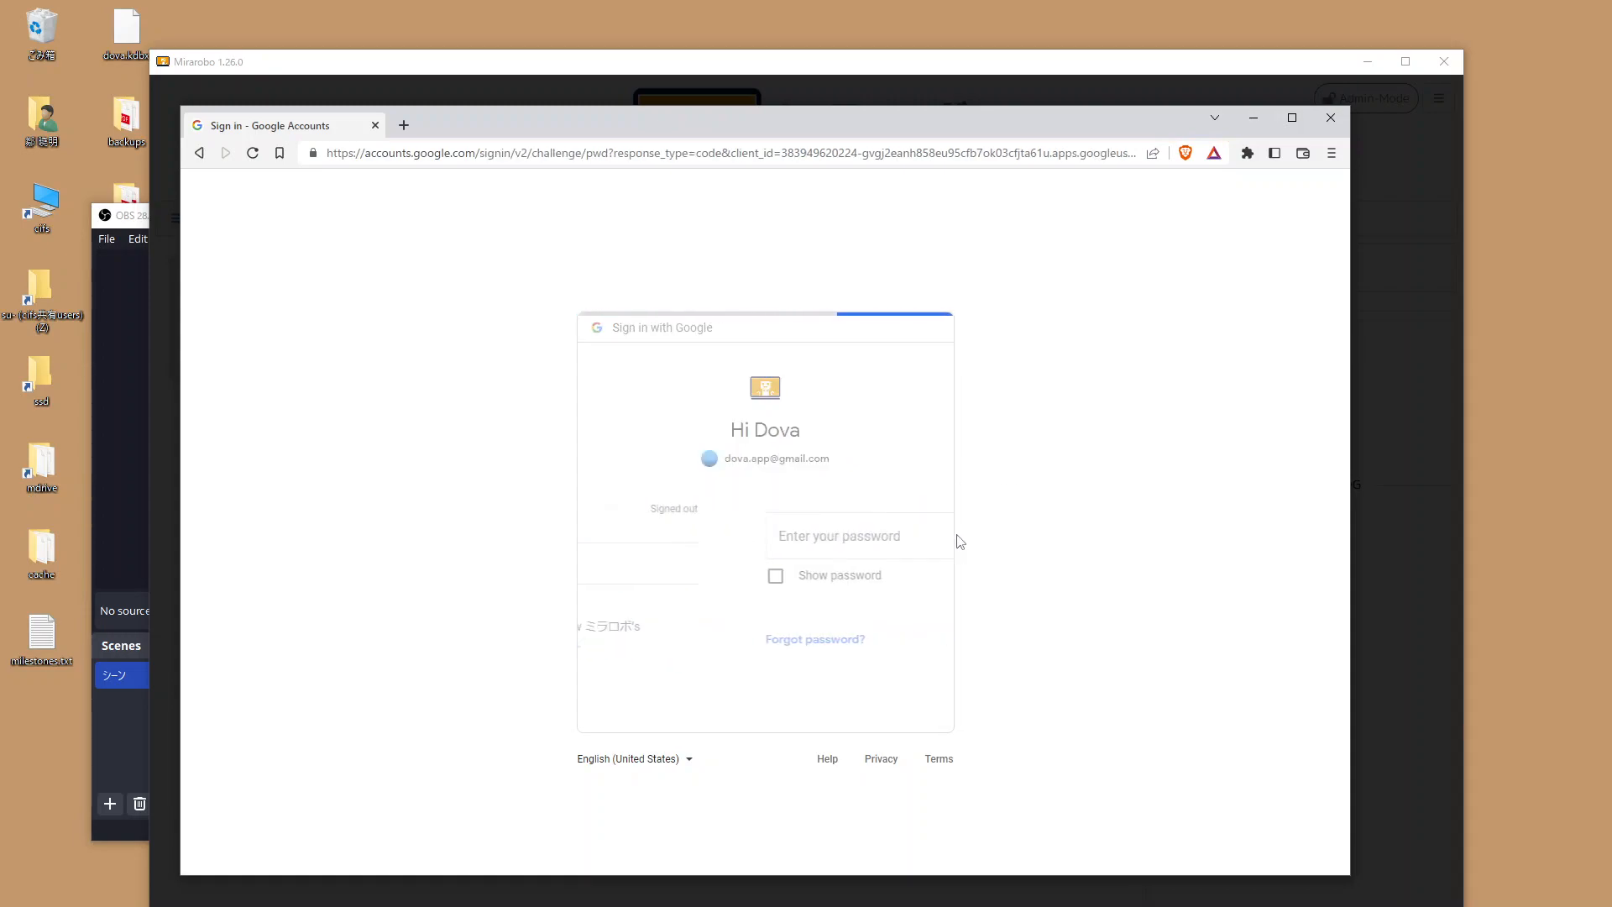
pyautogui.write('••')
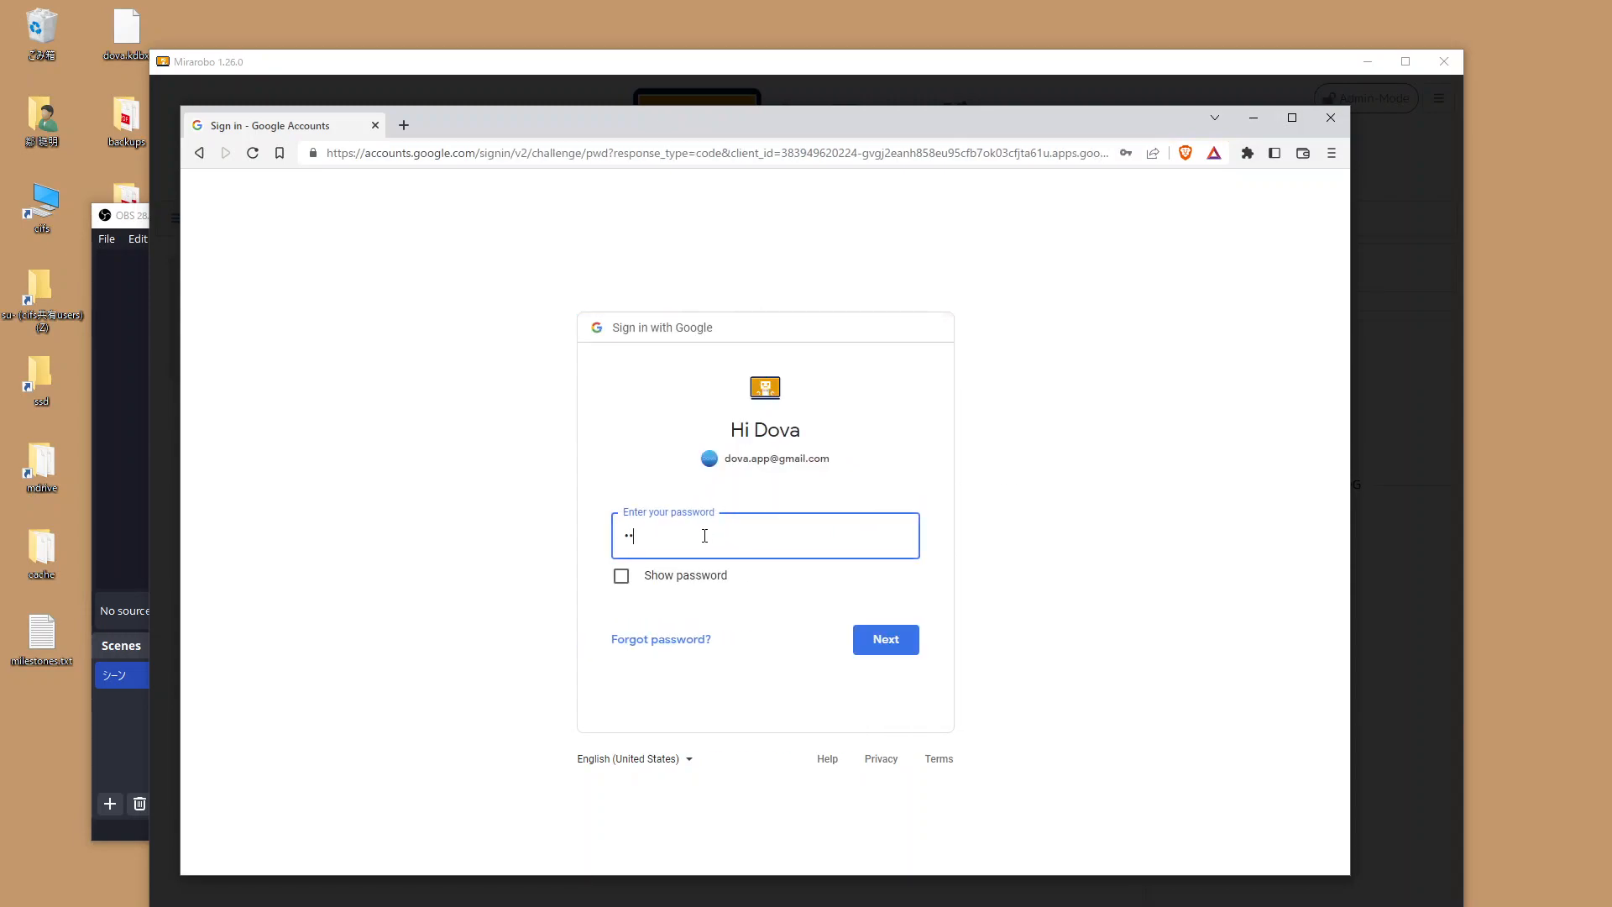
pyautogui.press('Return')
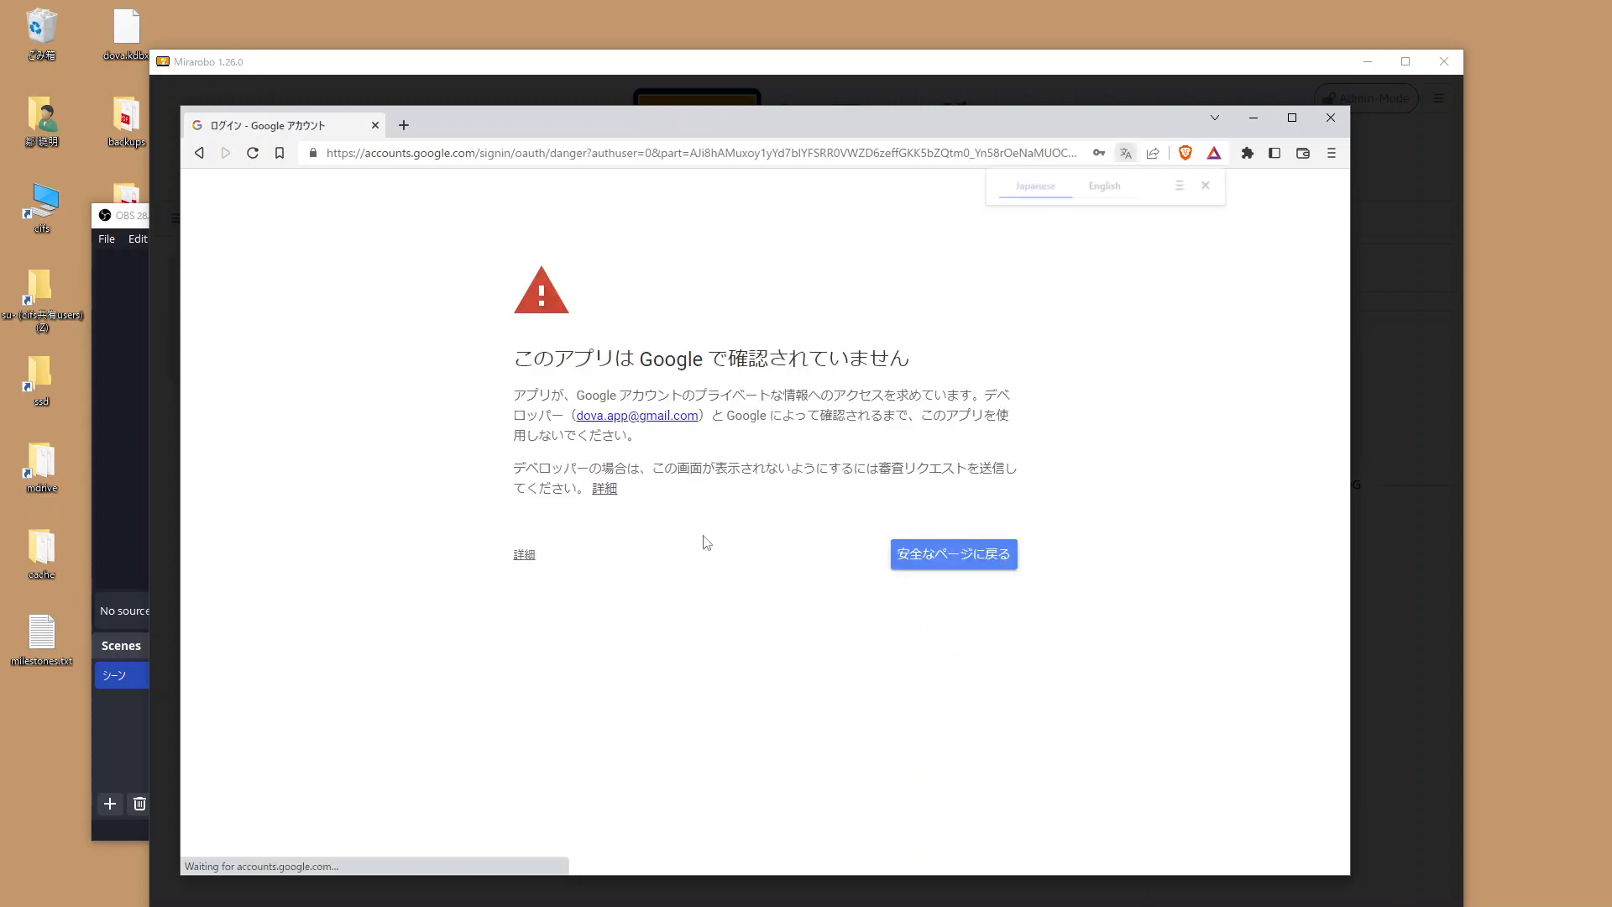
# Proceed past the unverified-app warning and switch the consent page to English (United States).
pyautogui.click(530, 557)
pyautogui.click(608, 677)
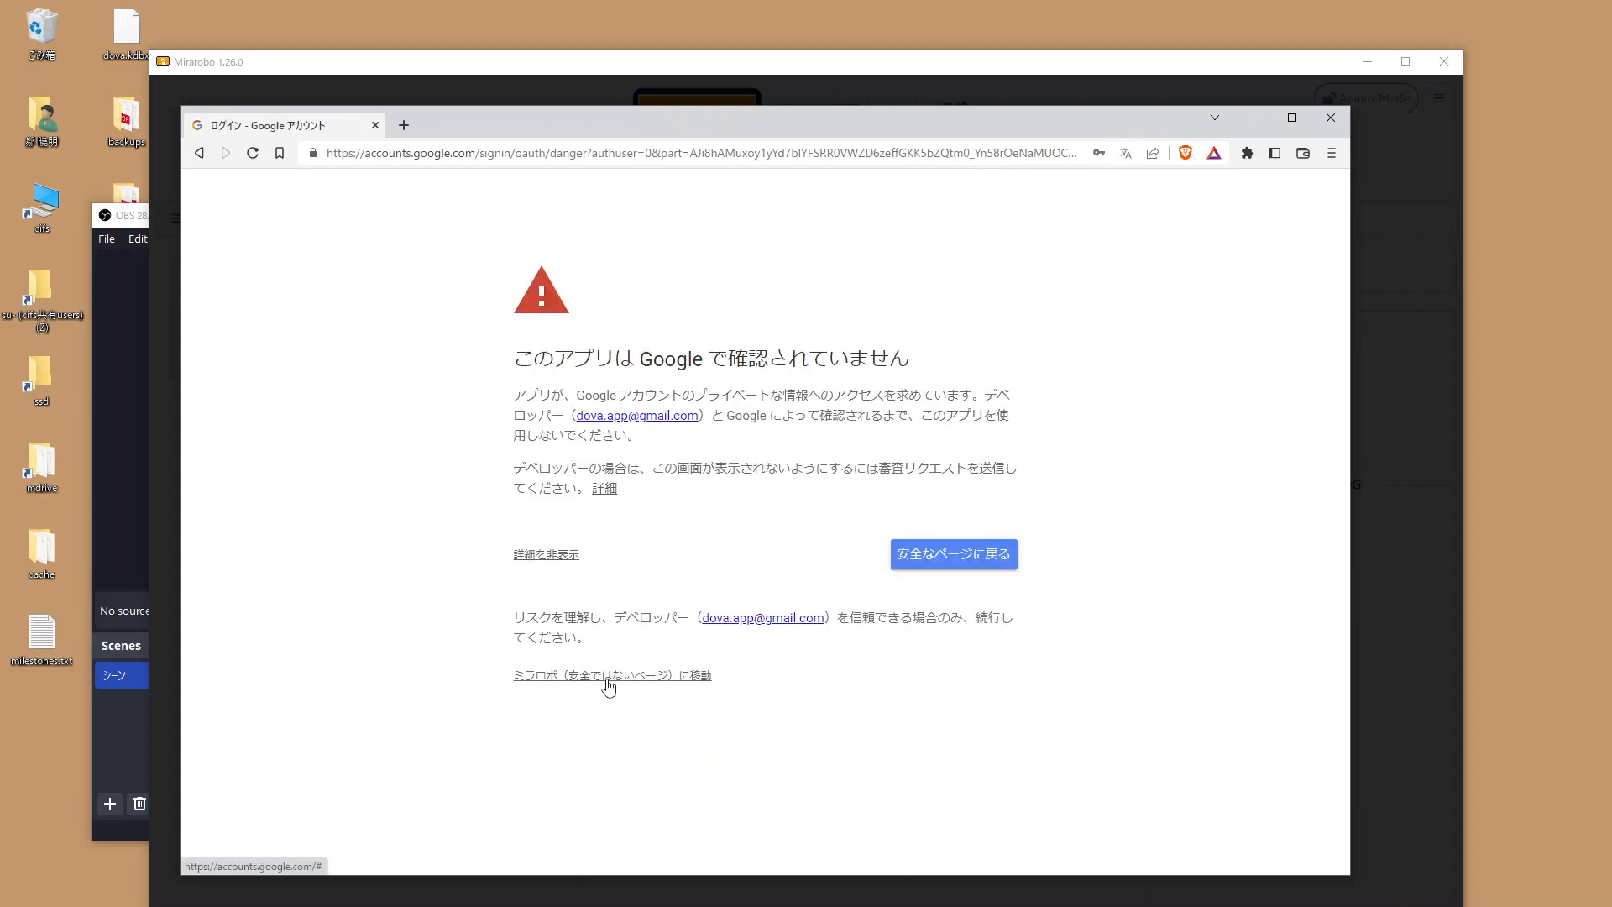
pyautogui.scroll(-2, 468, 580)
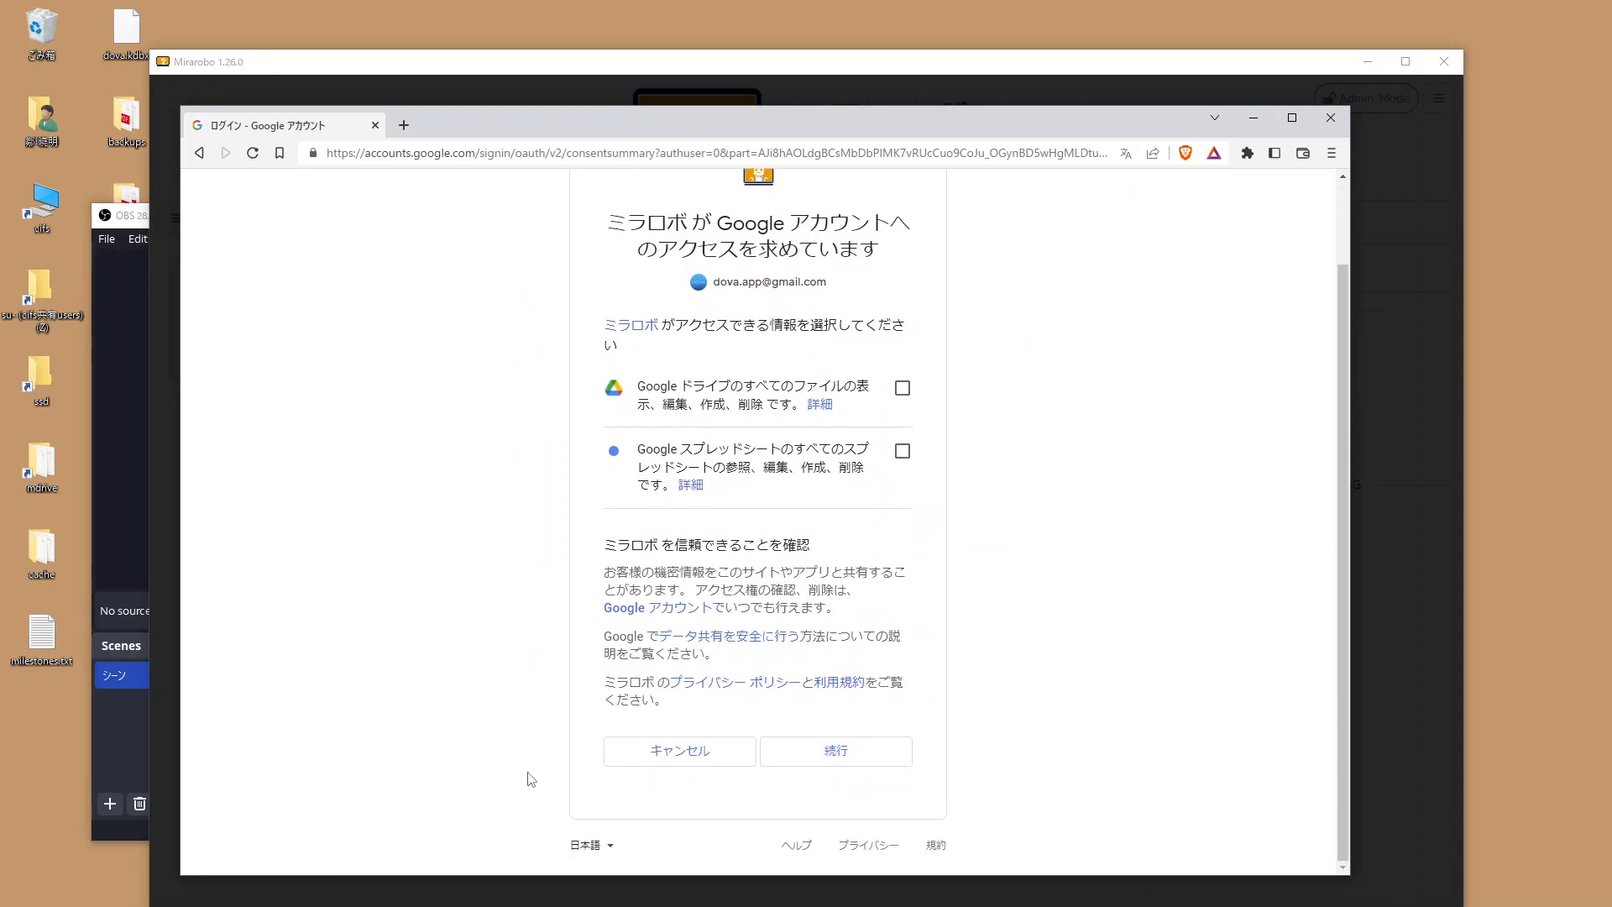
pyautogui.click(576, 845)
pyautogui.scroll(5, 609, 592)
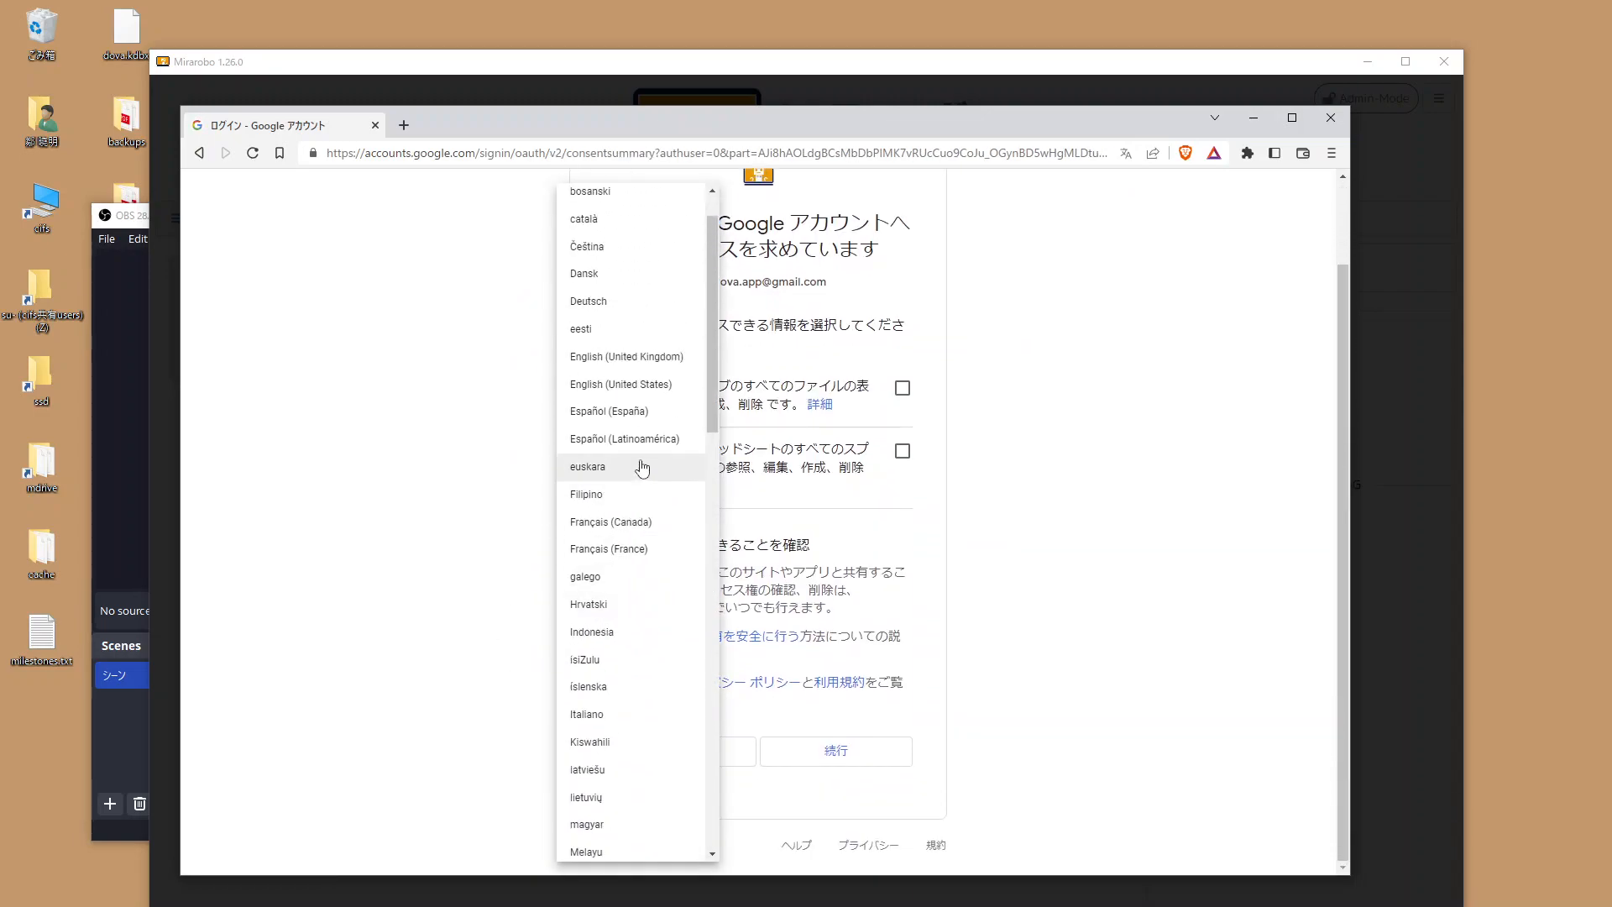
pyautogui.click(638, 384)
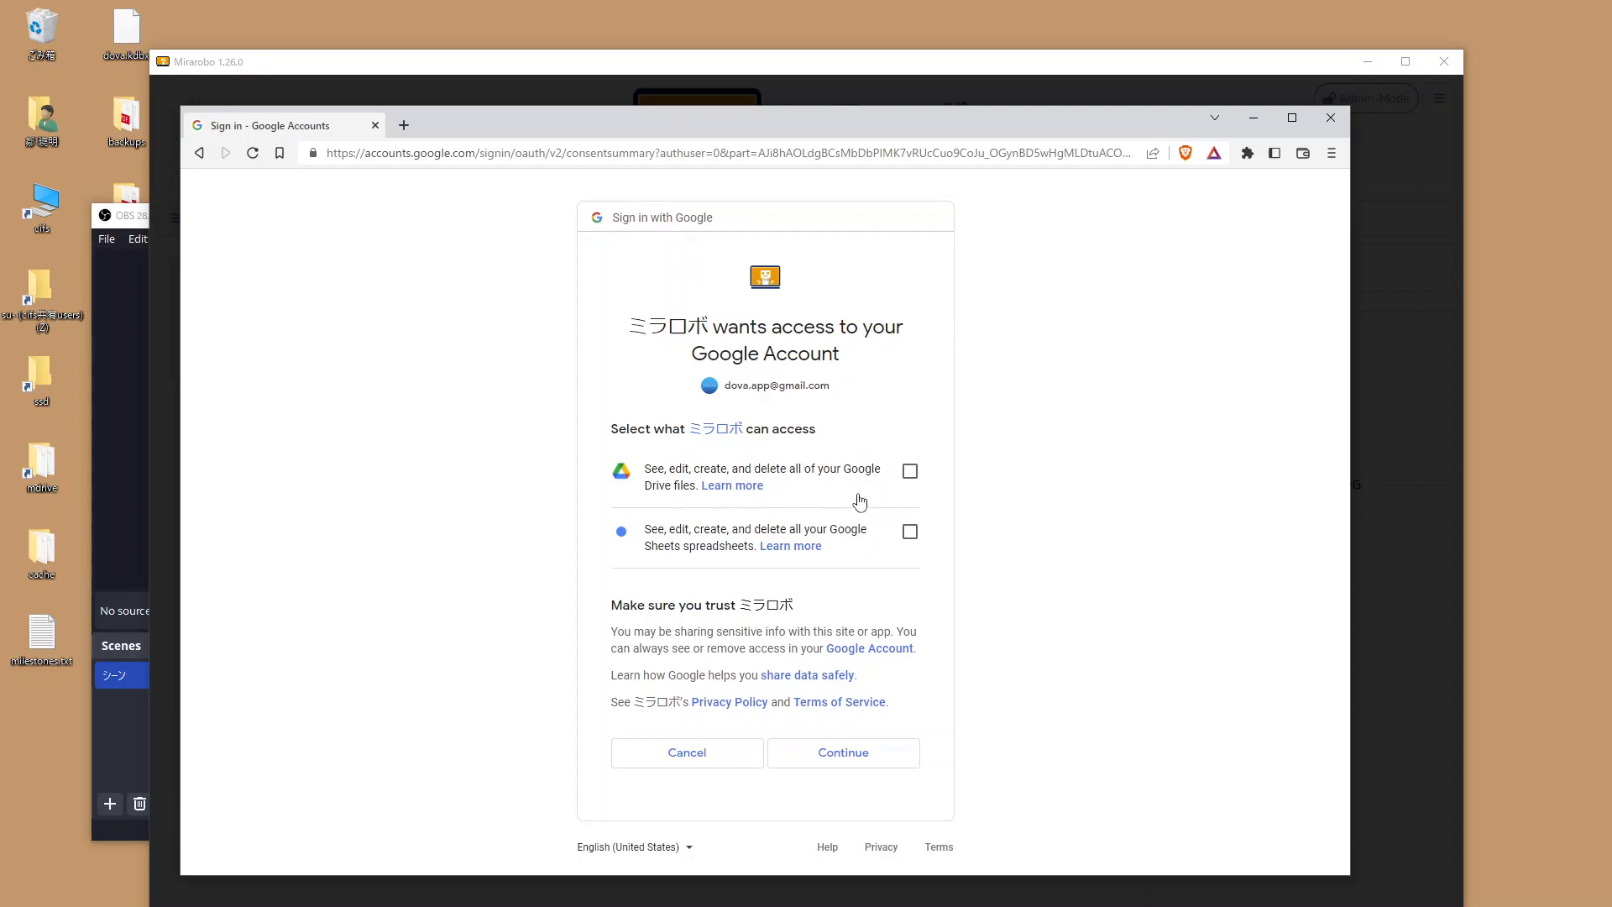
# Grant Mirarobo access to Google Drive files and Google Sheets spreadsheets.
pyautogui.click(910, 471)
pyautogui.click(910, 532)
pyautogui.click(850, 763)
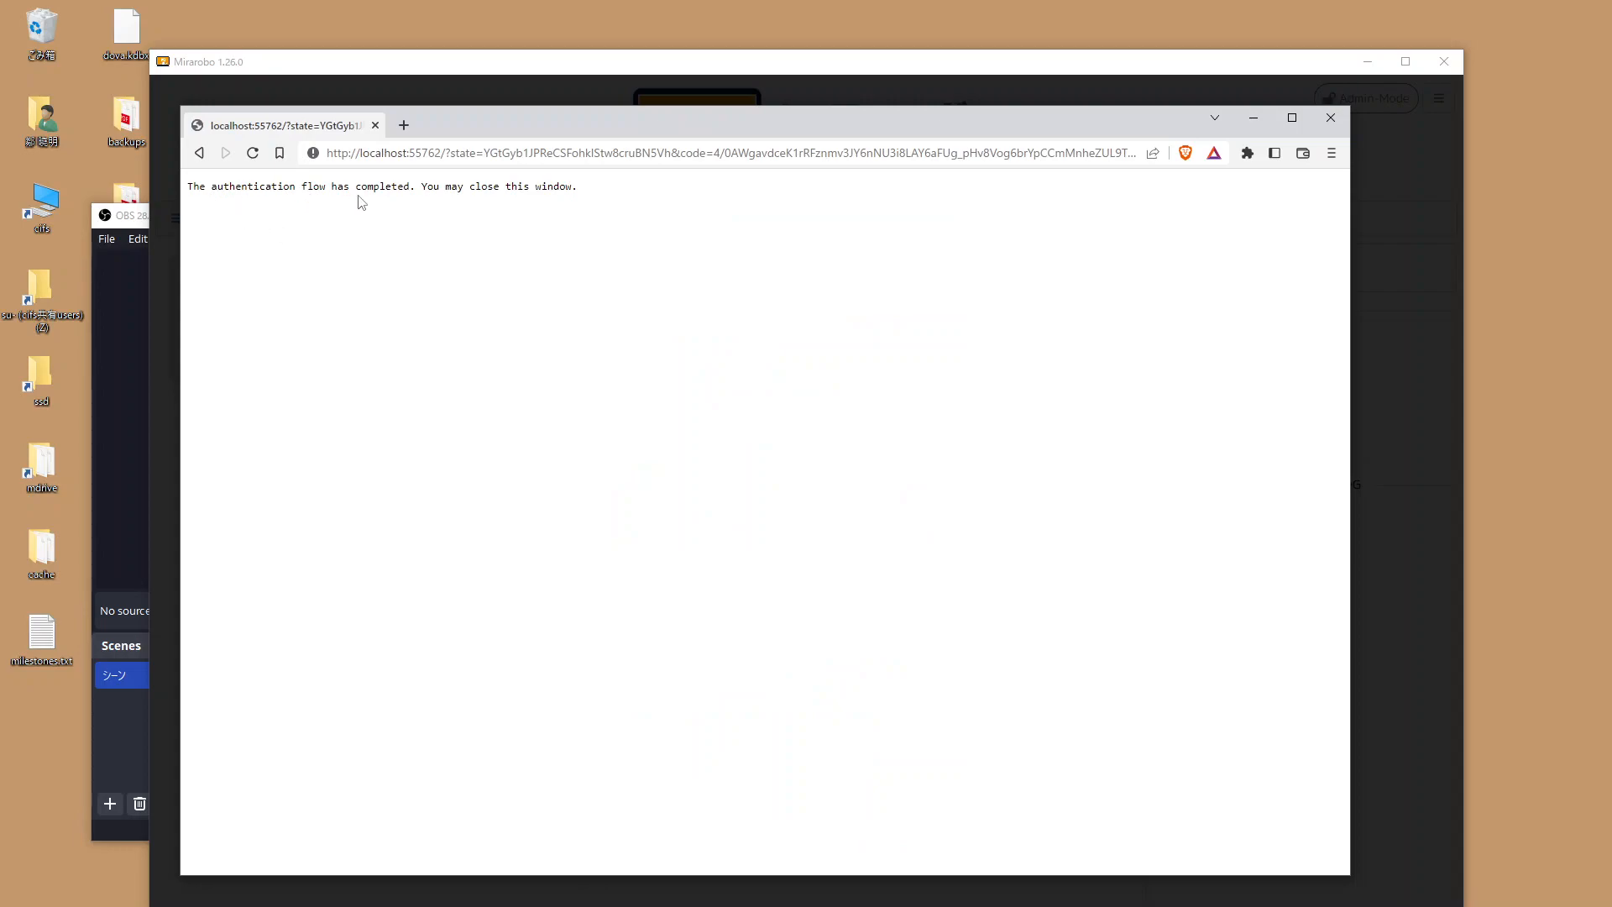
# Close the sign-in window, acknowledge the registered account, and close OAuth2 Management.
pyautogui.click(584, 72)
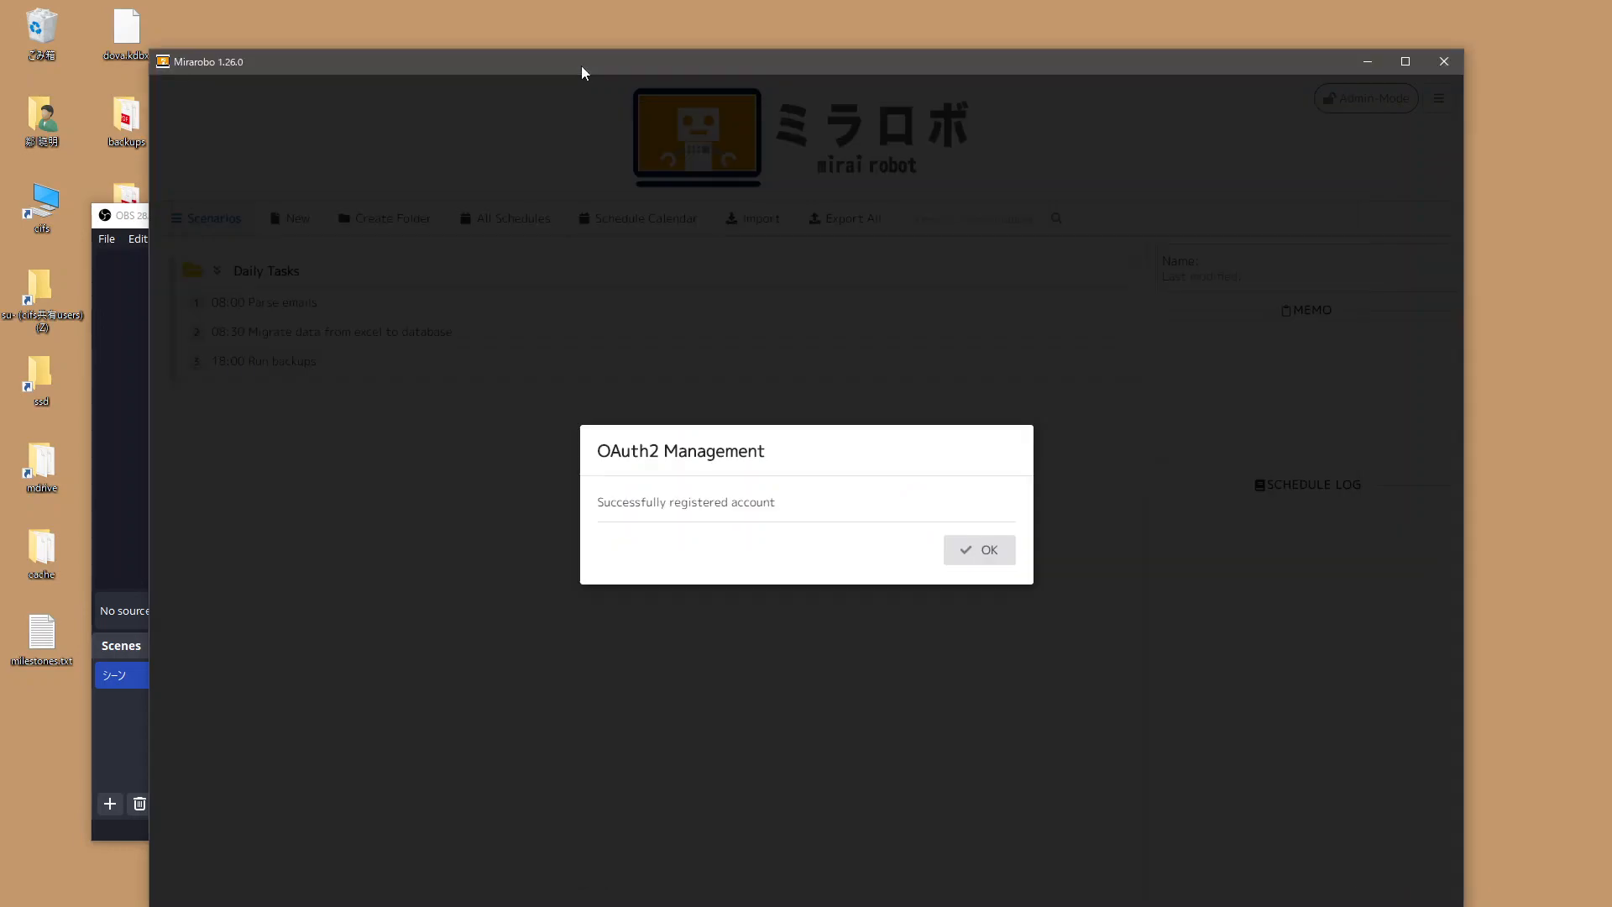
pyautogui.click(999, 559)
pyautogui.click(1123, 599)
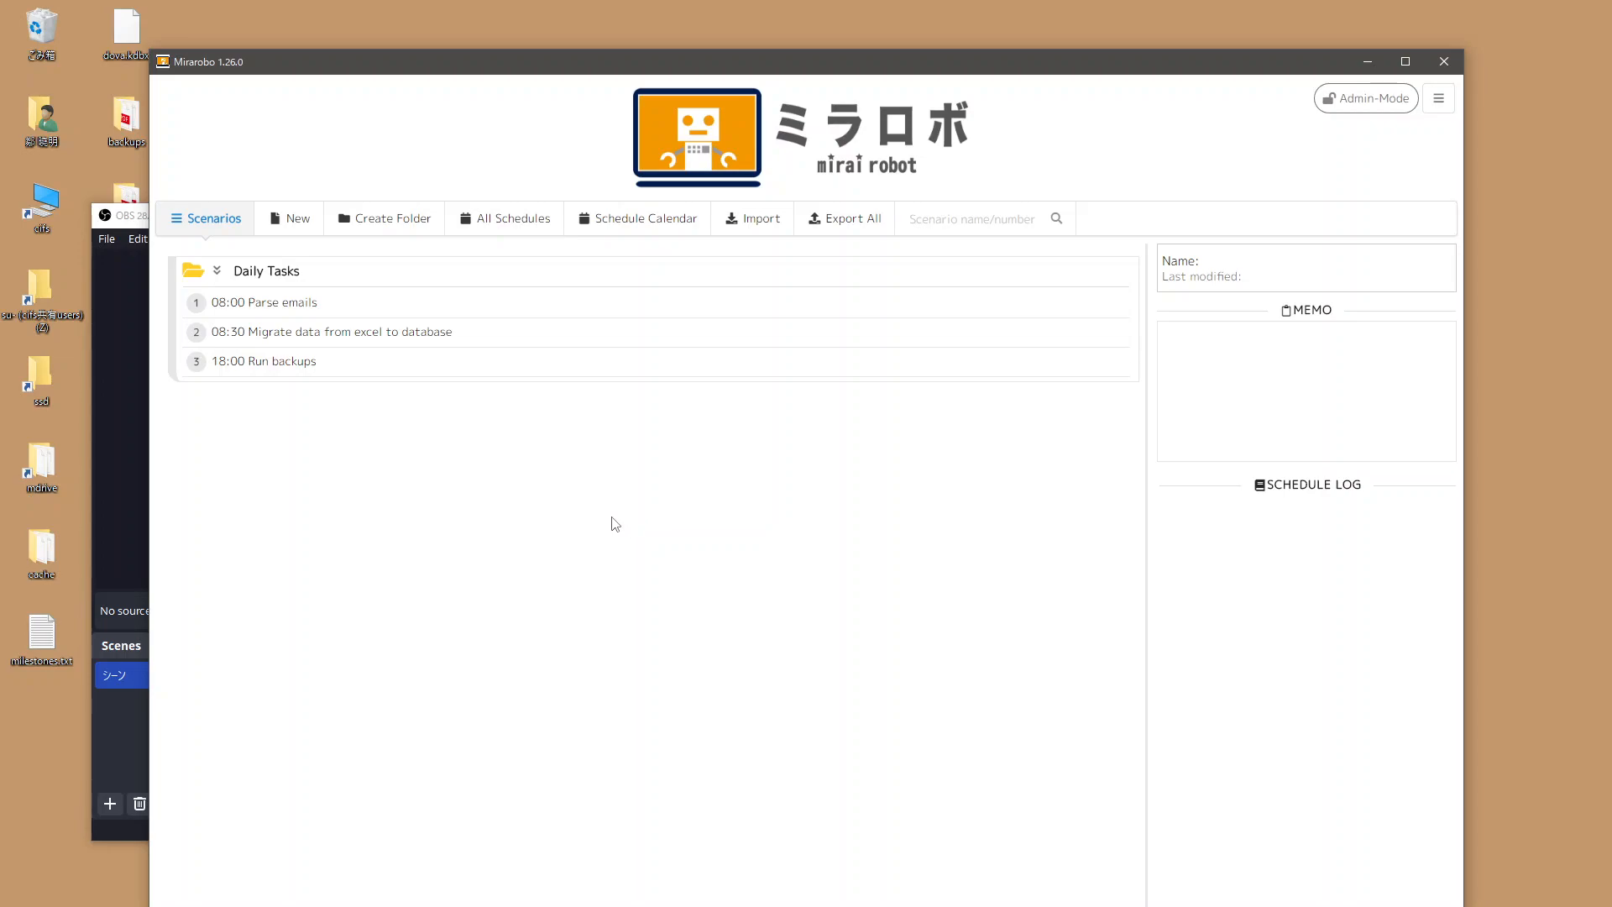
# Create a new scenario named 'Demo Spreadsheet Task'.
pyautogui.click(307, 218)
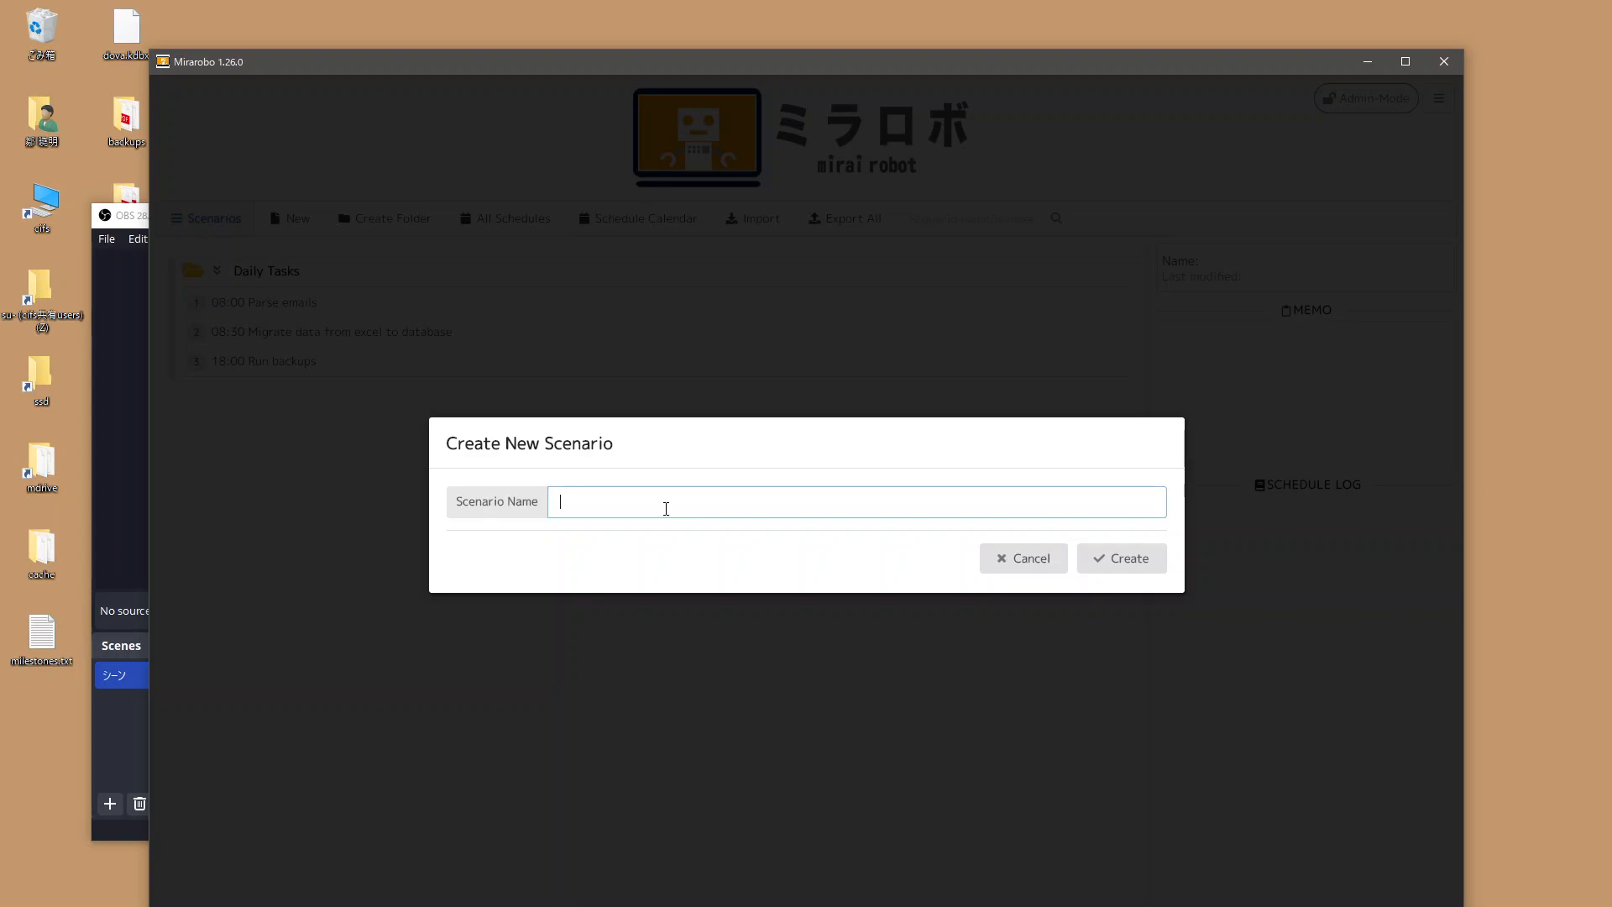
pyautogui.write('Demo Spreadsheet Task')
pyautogui.press('Return')
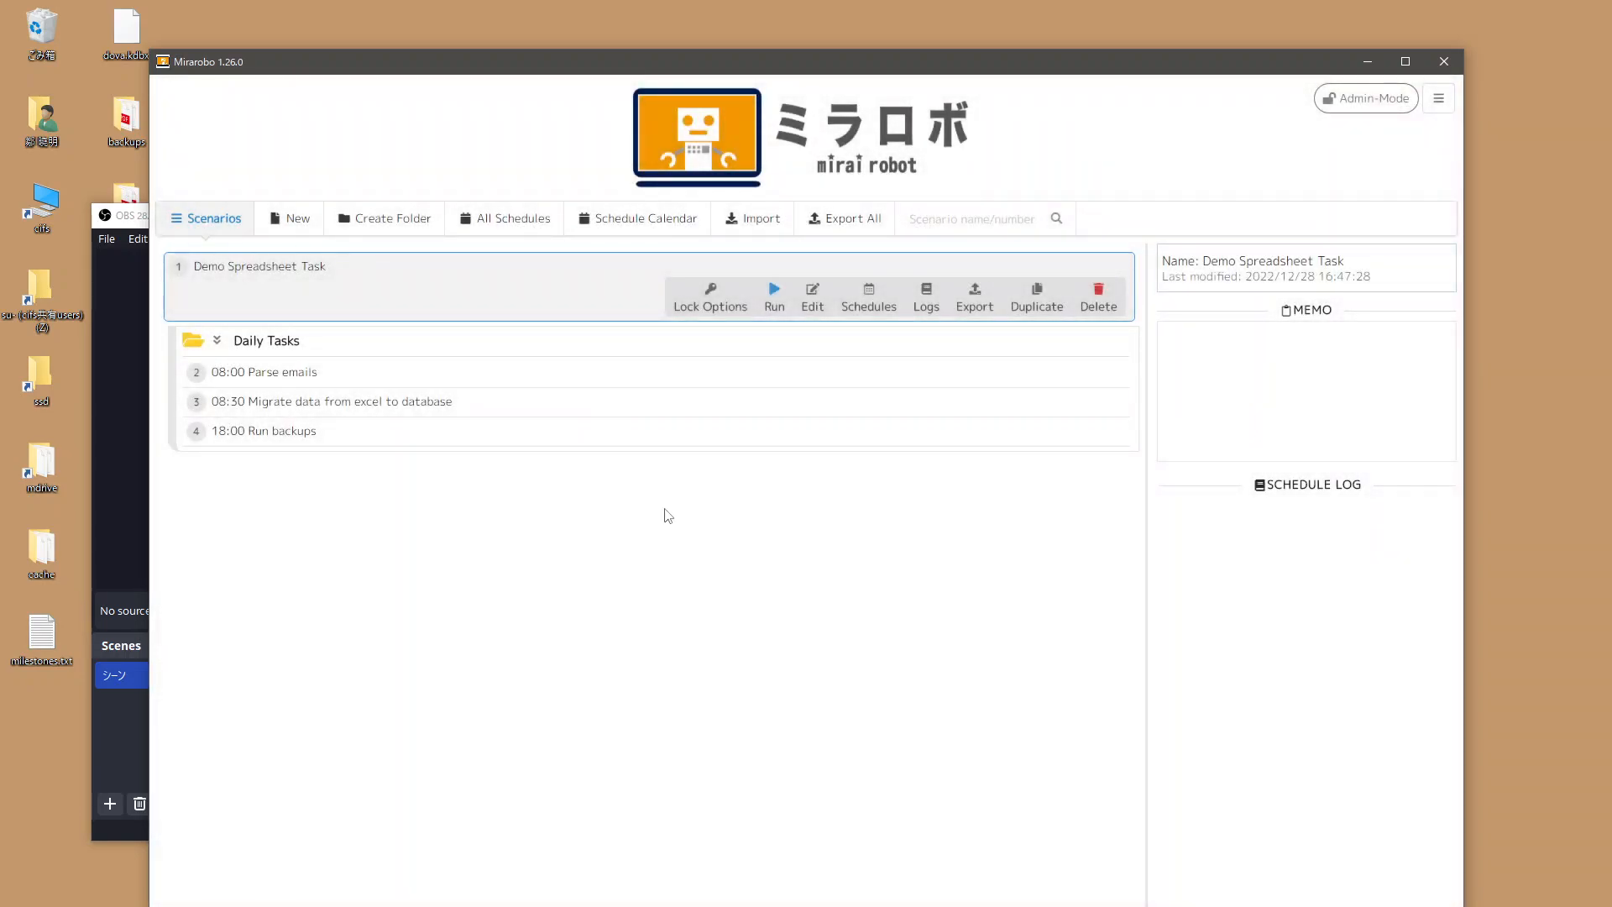
# Add a Create command from Google Spreadsheets to Demo Spreadsheet Task and open its settings.
pyautogui.click(812, 296)
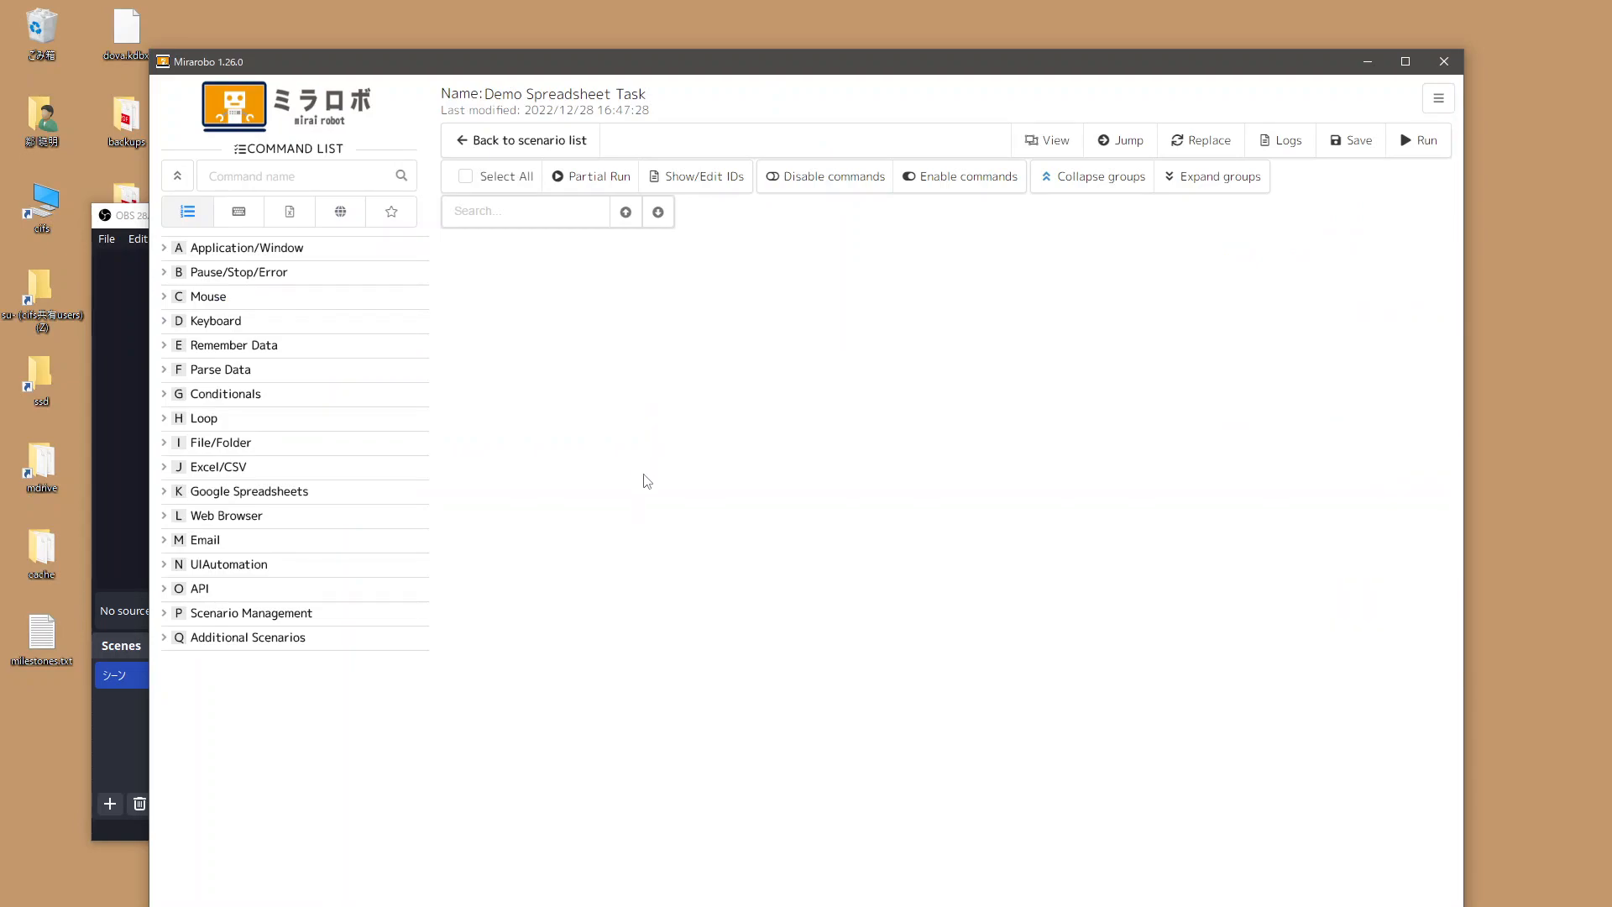
pyautogui.click(280, 495)
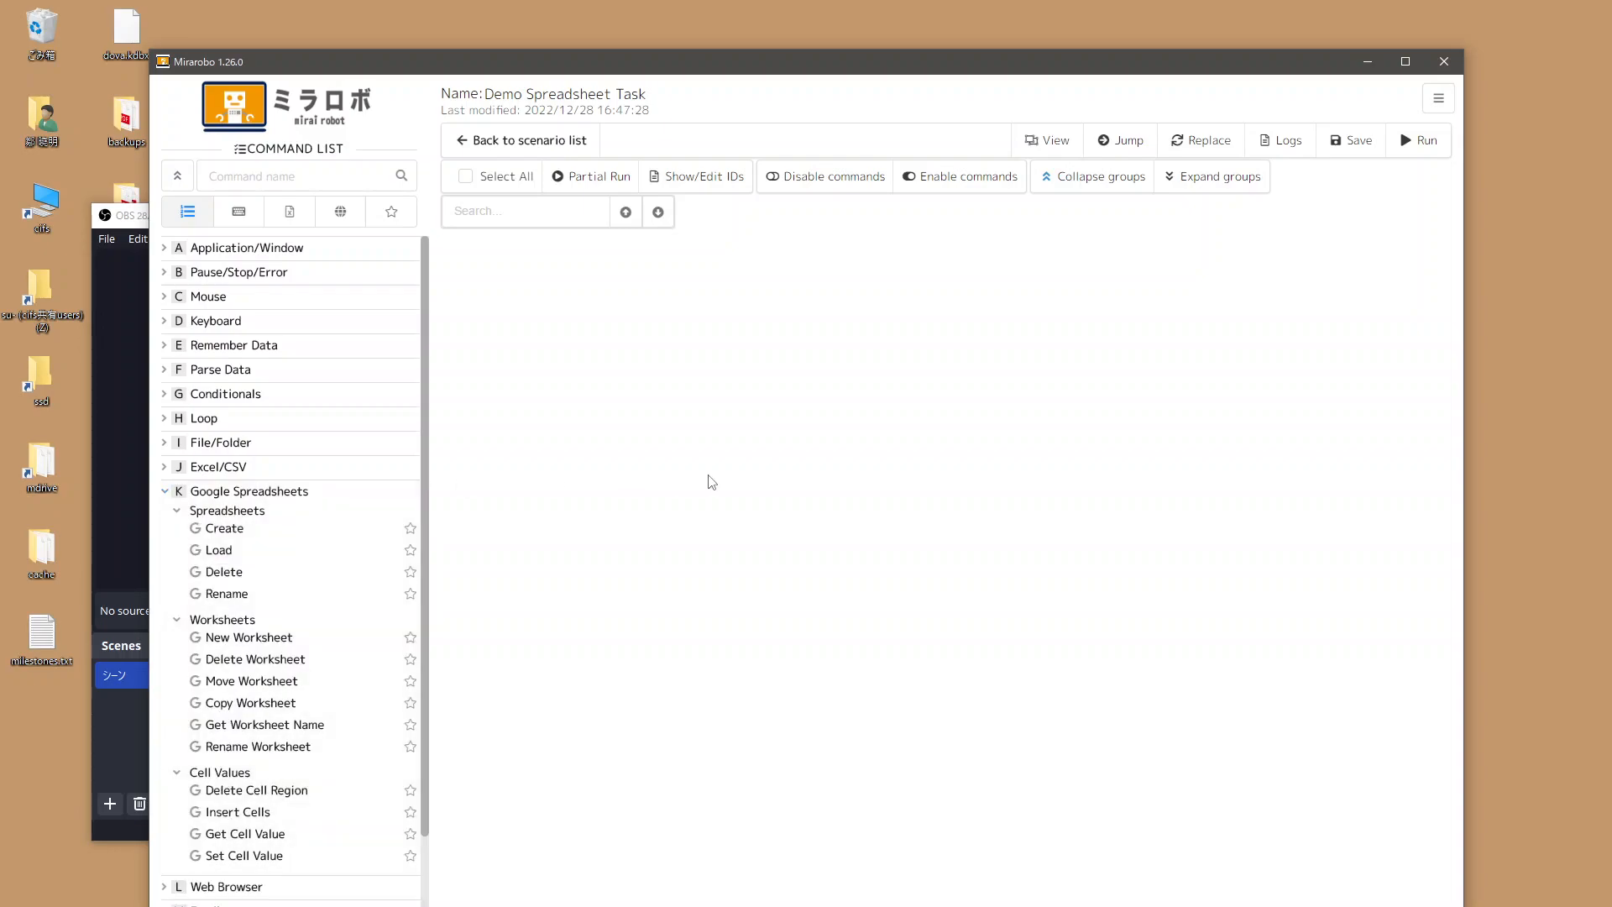
pyautogui.doubleClick(222, 534)
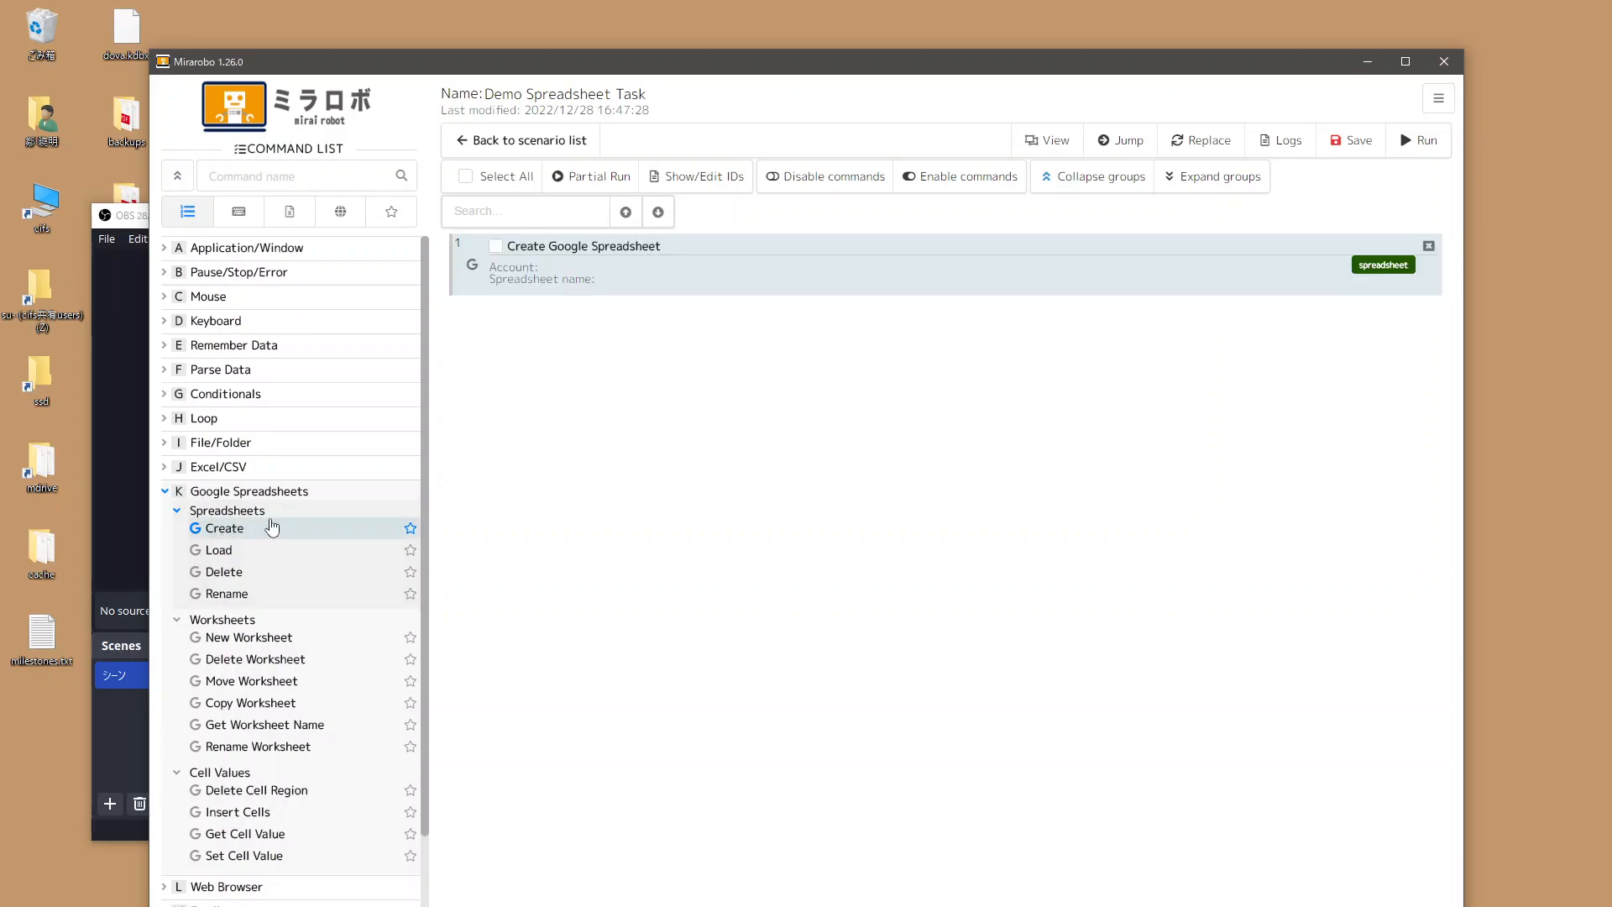
pyautogui.doubleClick(793, 270)
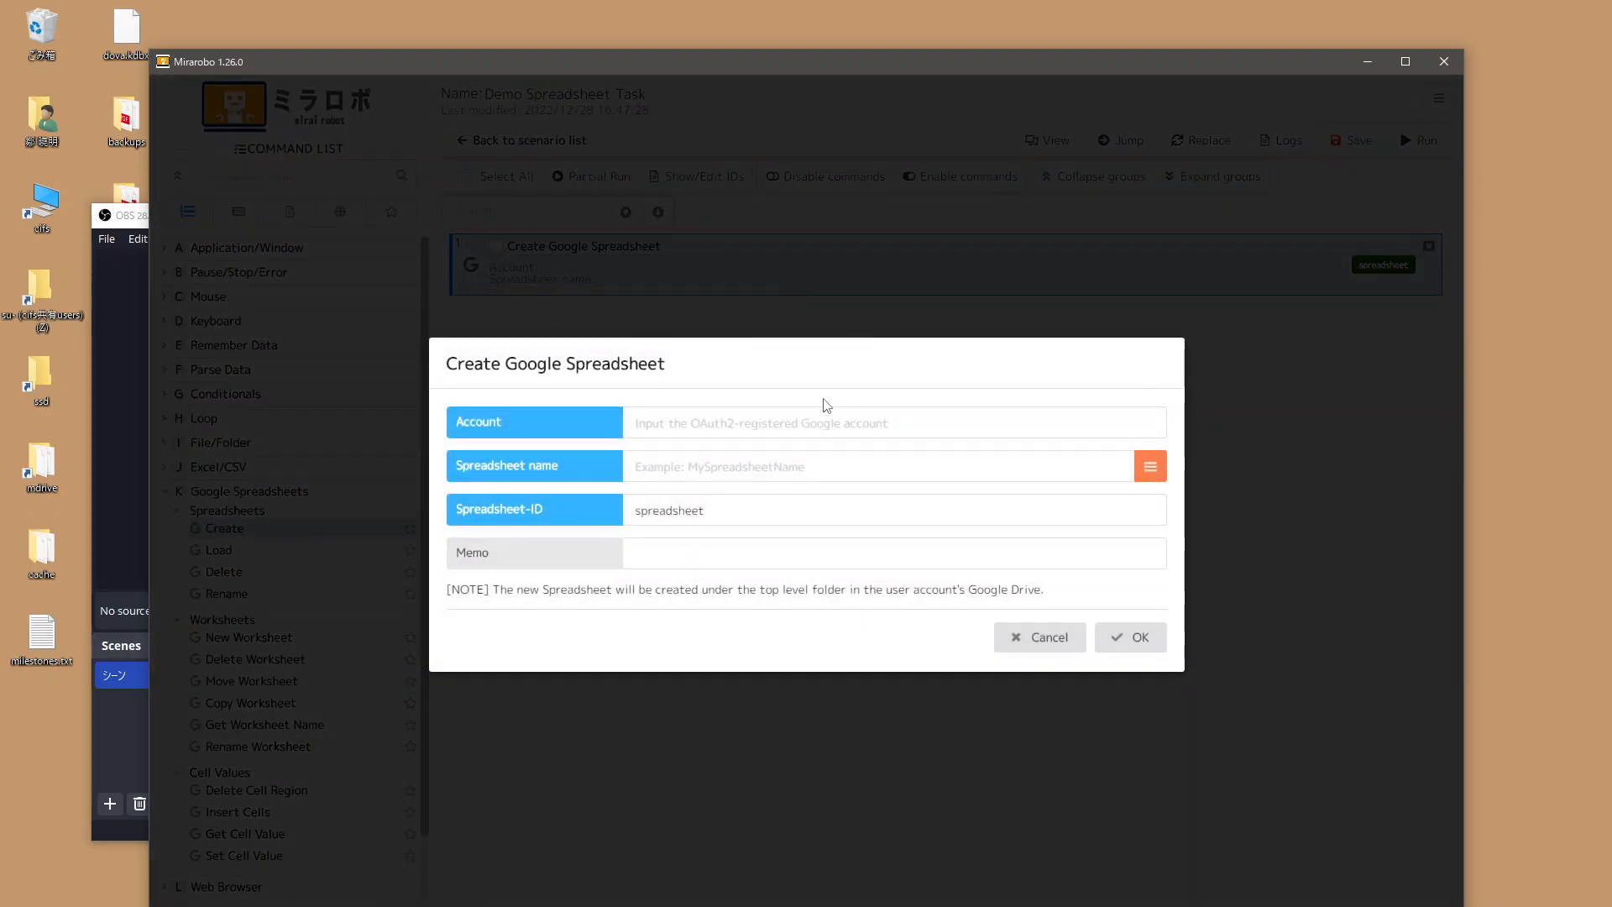
# Set the Create step to the authorized account, name 'Demo Spreadsheet', ID 'spreadsheet', and confirm.
pyautogui.click(834, 417)
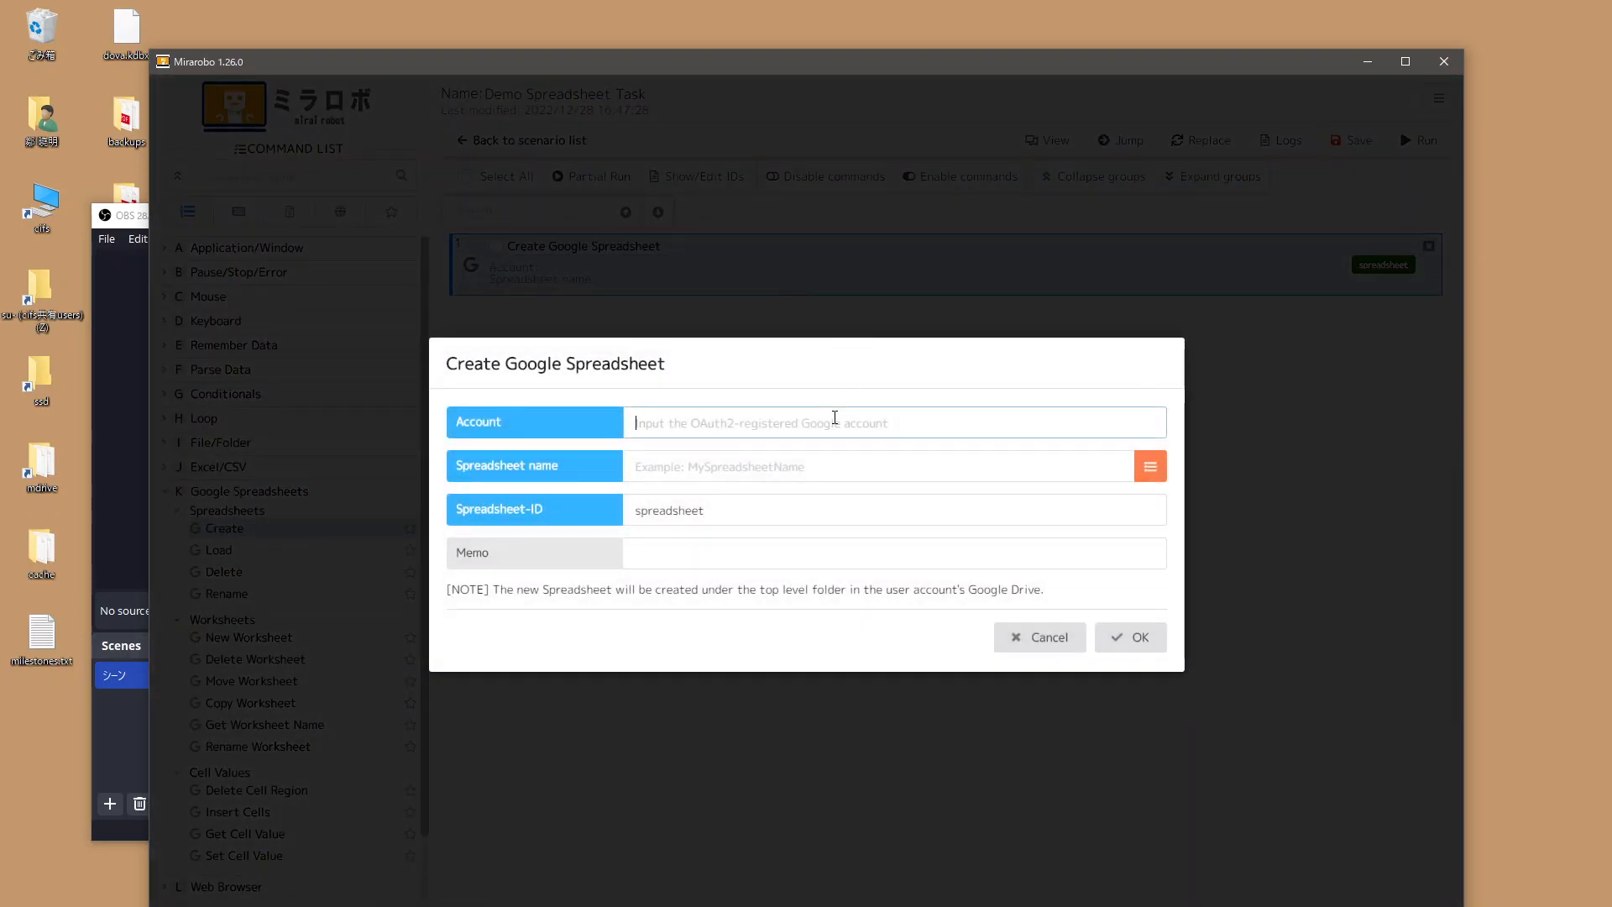
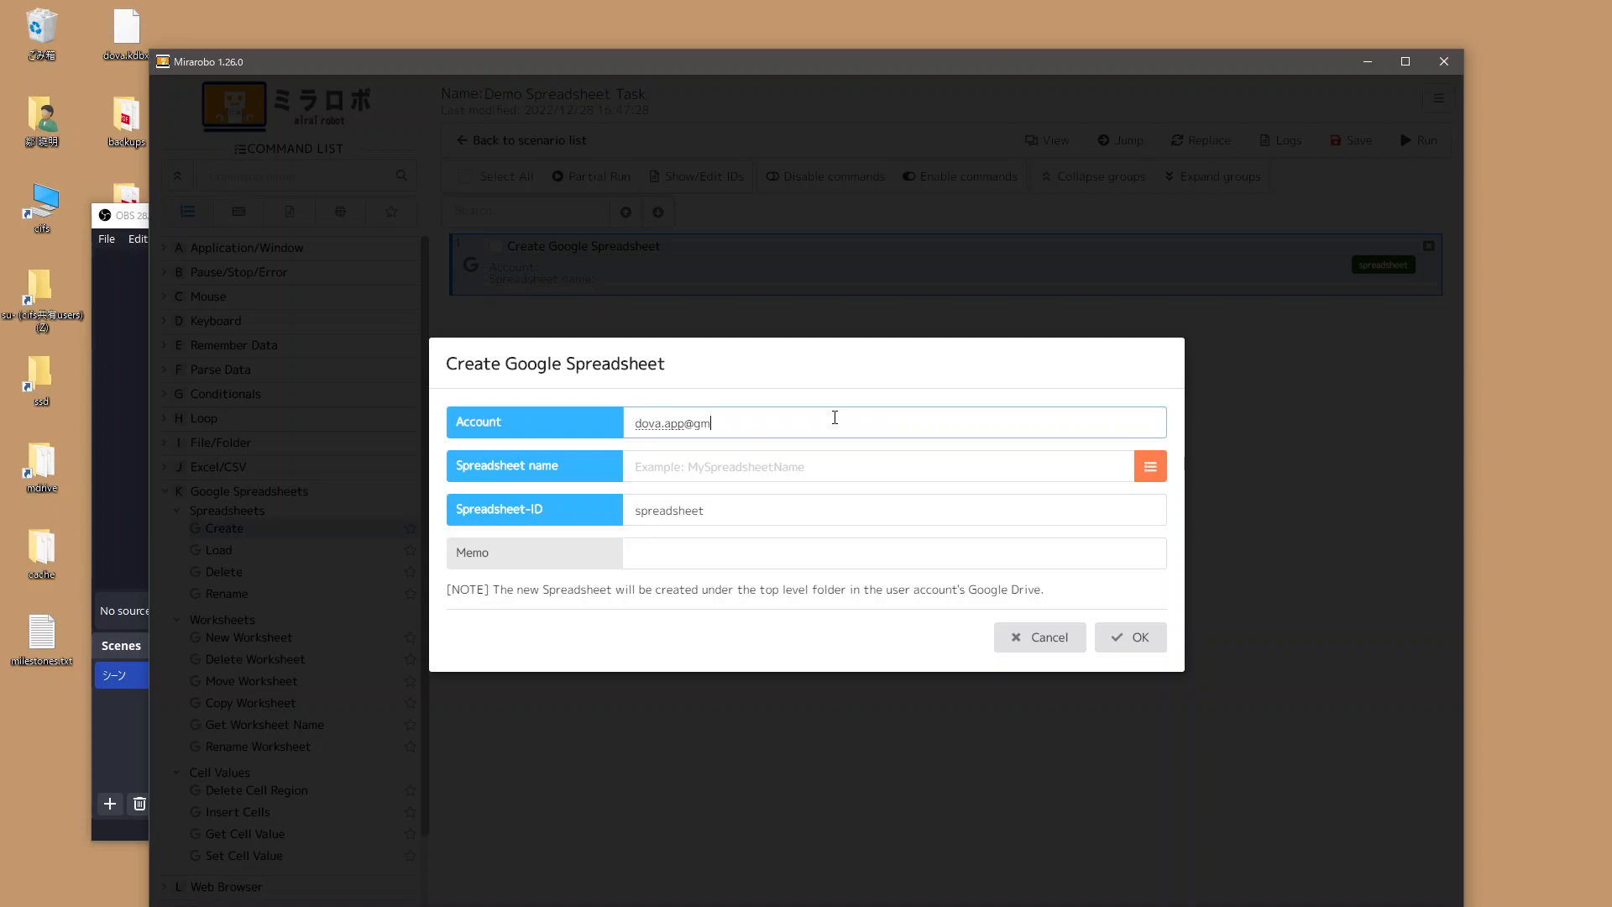
pyautogui.click(728, 467)
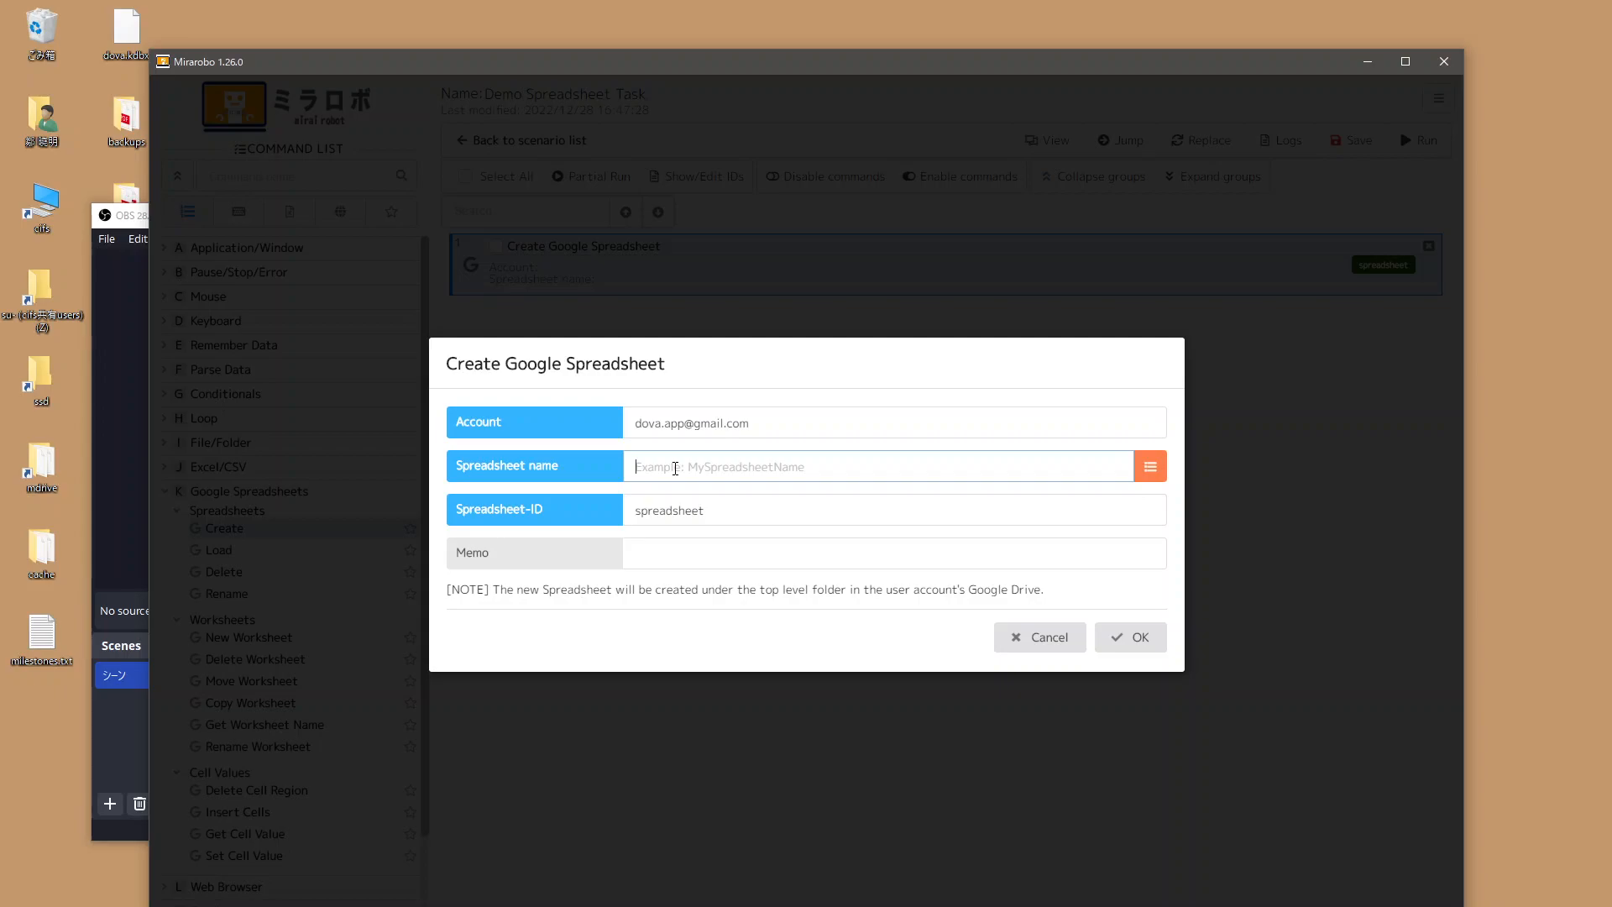
pyautogui.write('Demo Spreadsheet')
pyautogui.click(506, 514)
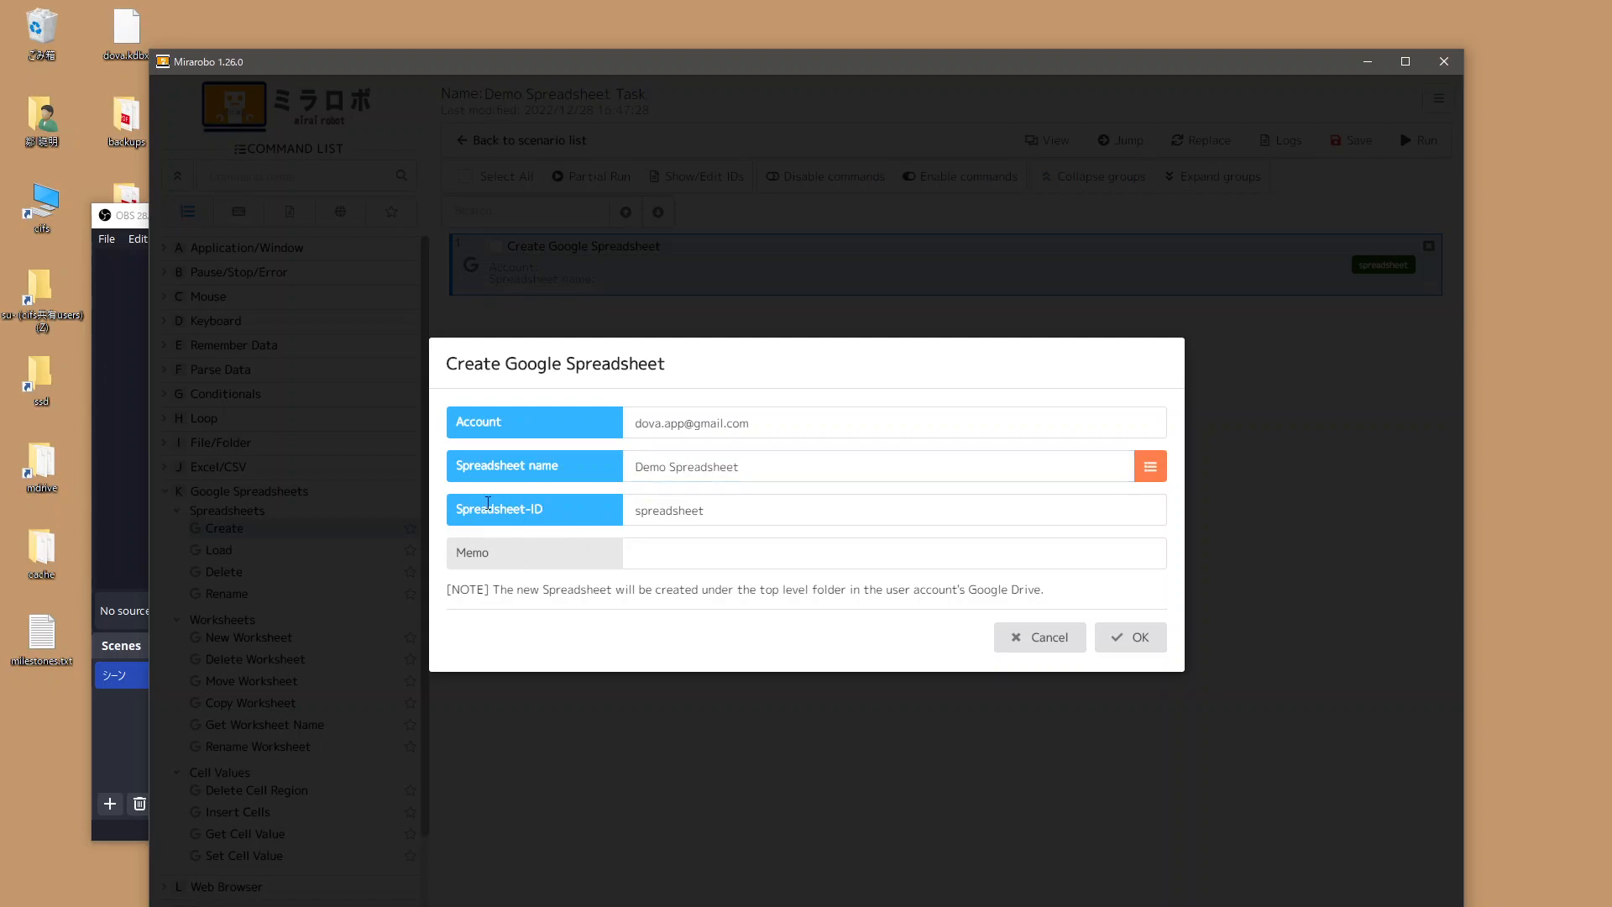
pyautogui.moveTo(733, 510); pyautogui.dragTo(575, 507)
pyautogui.click(599, 515)
pyautogui.moveTo(705, 509); pyautogui.dragTo(597, 514)
pyautogui.click(598, 514)
pyautogui.click(1117, 640)
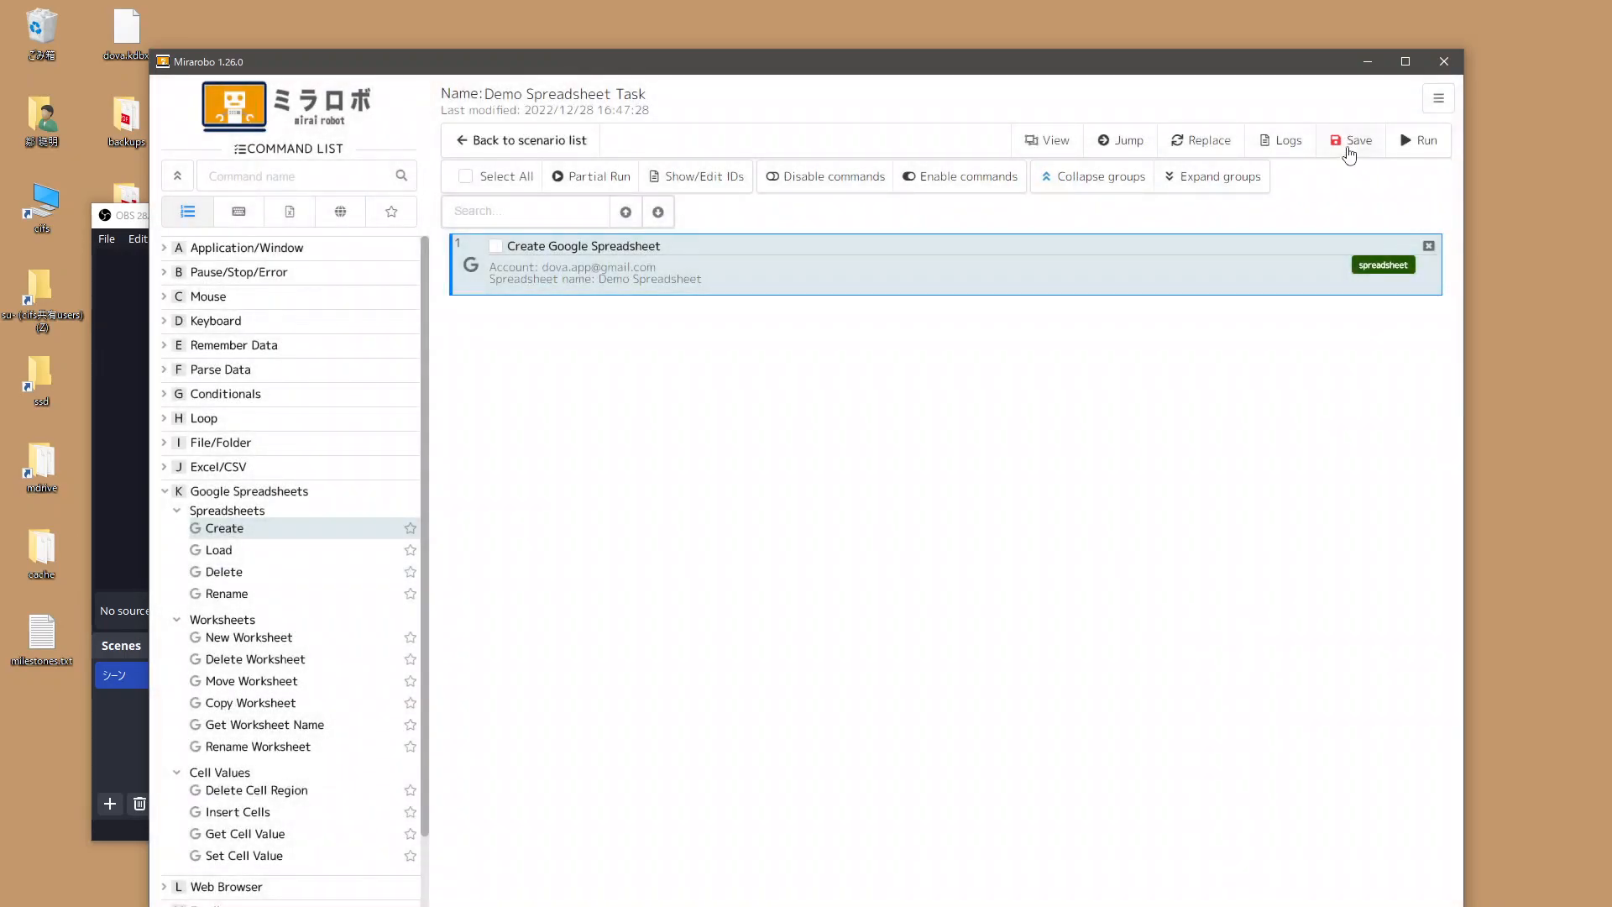
# Run the scenario, open the new empty Demo Spreadsheet from drive.google.com, then return to Mirarobo.
pyautogui.click(1413, 143)
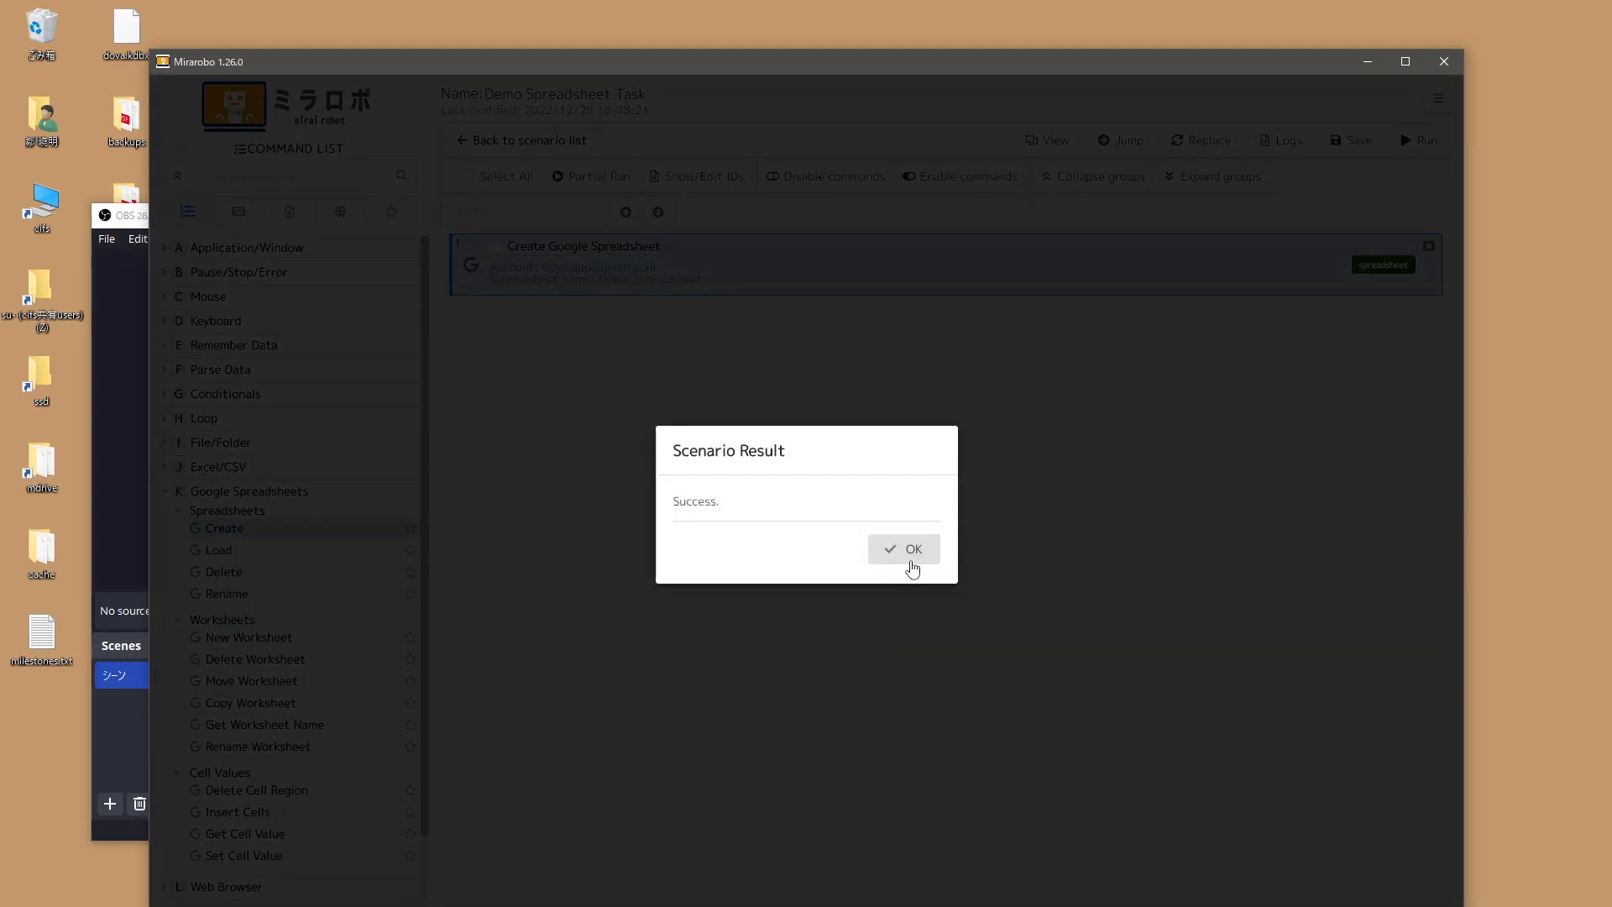
pyautogui.click(911, 567)
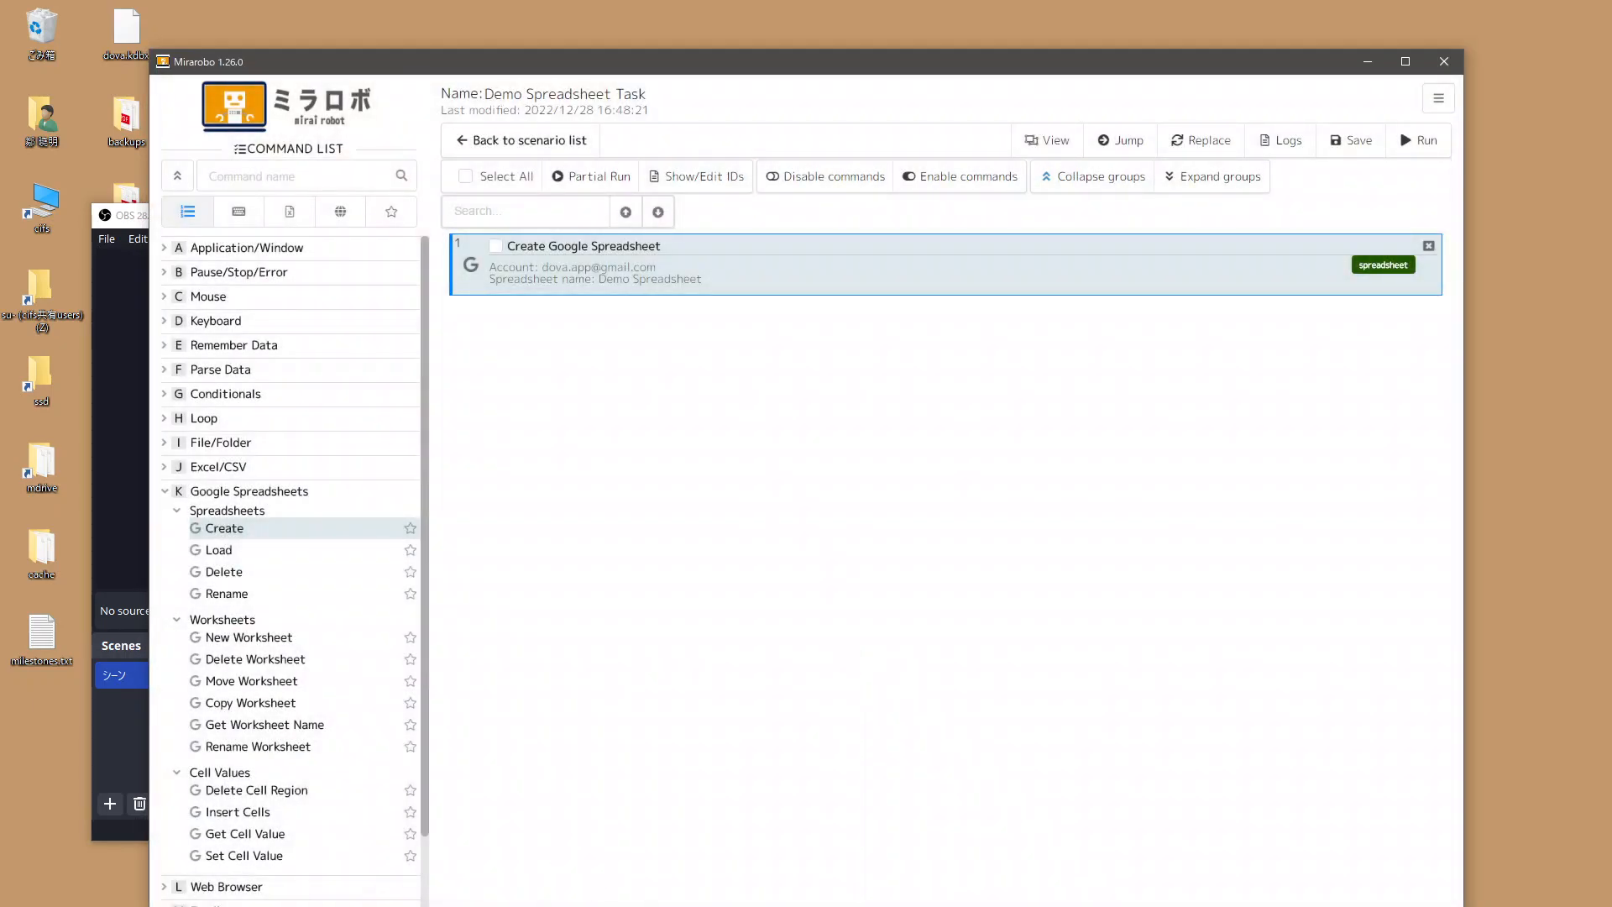
pyautogui.click(514, 904)
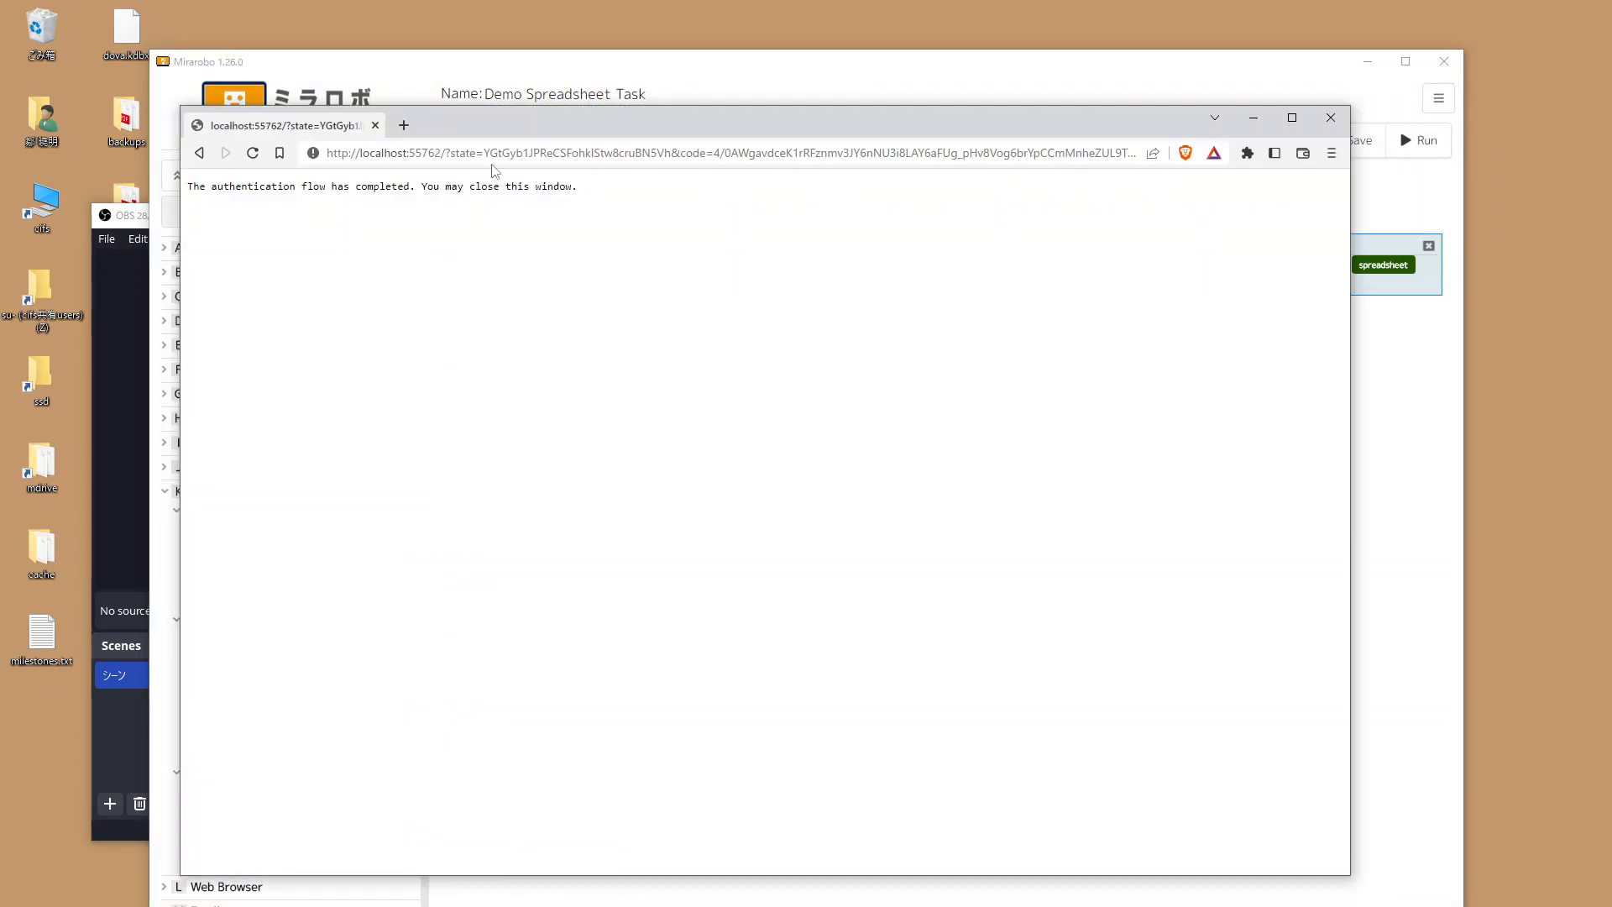
pyautogui.click(403, 125)
pyautogui.write('d')
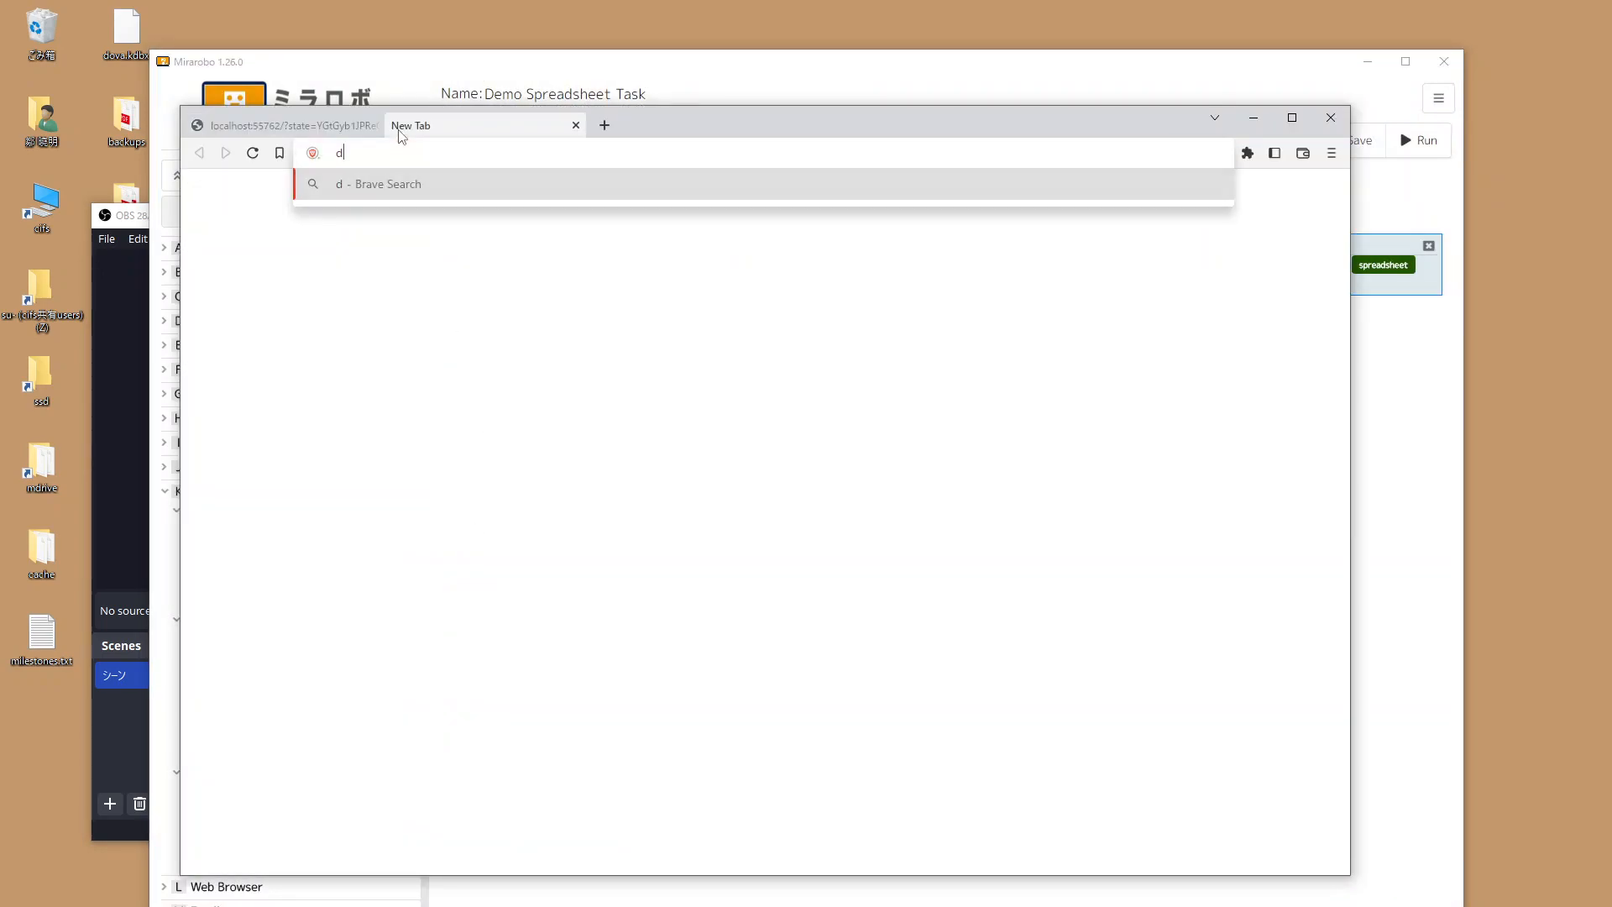
pyautogui.write('rive.google.com')
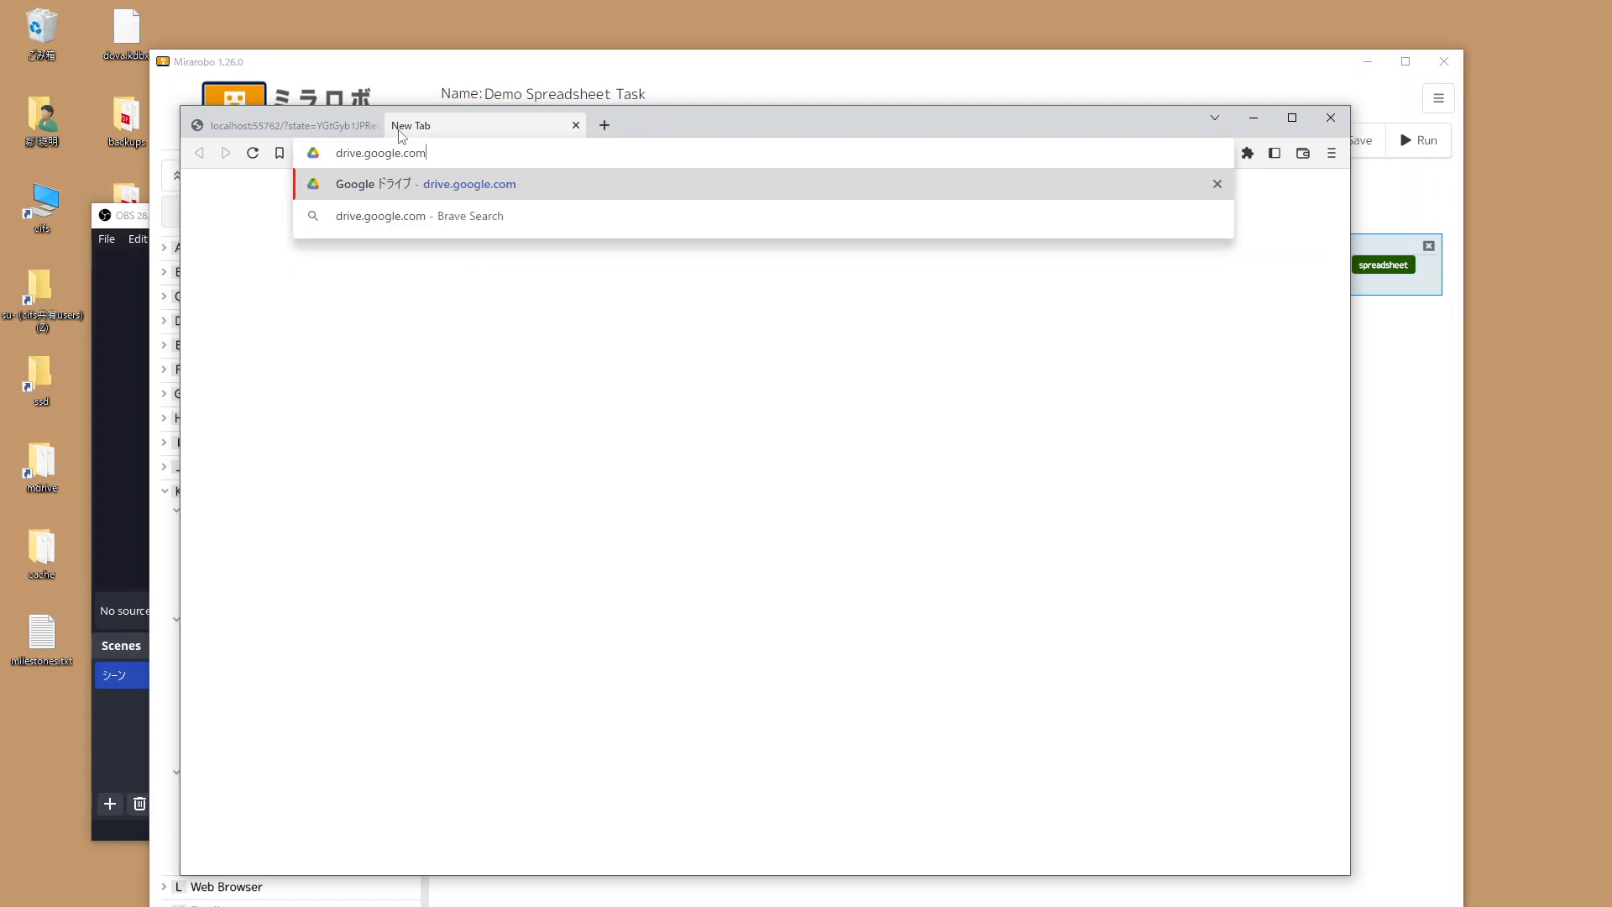
pyautogui.press('Return')
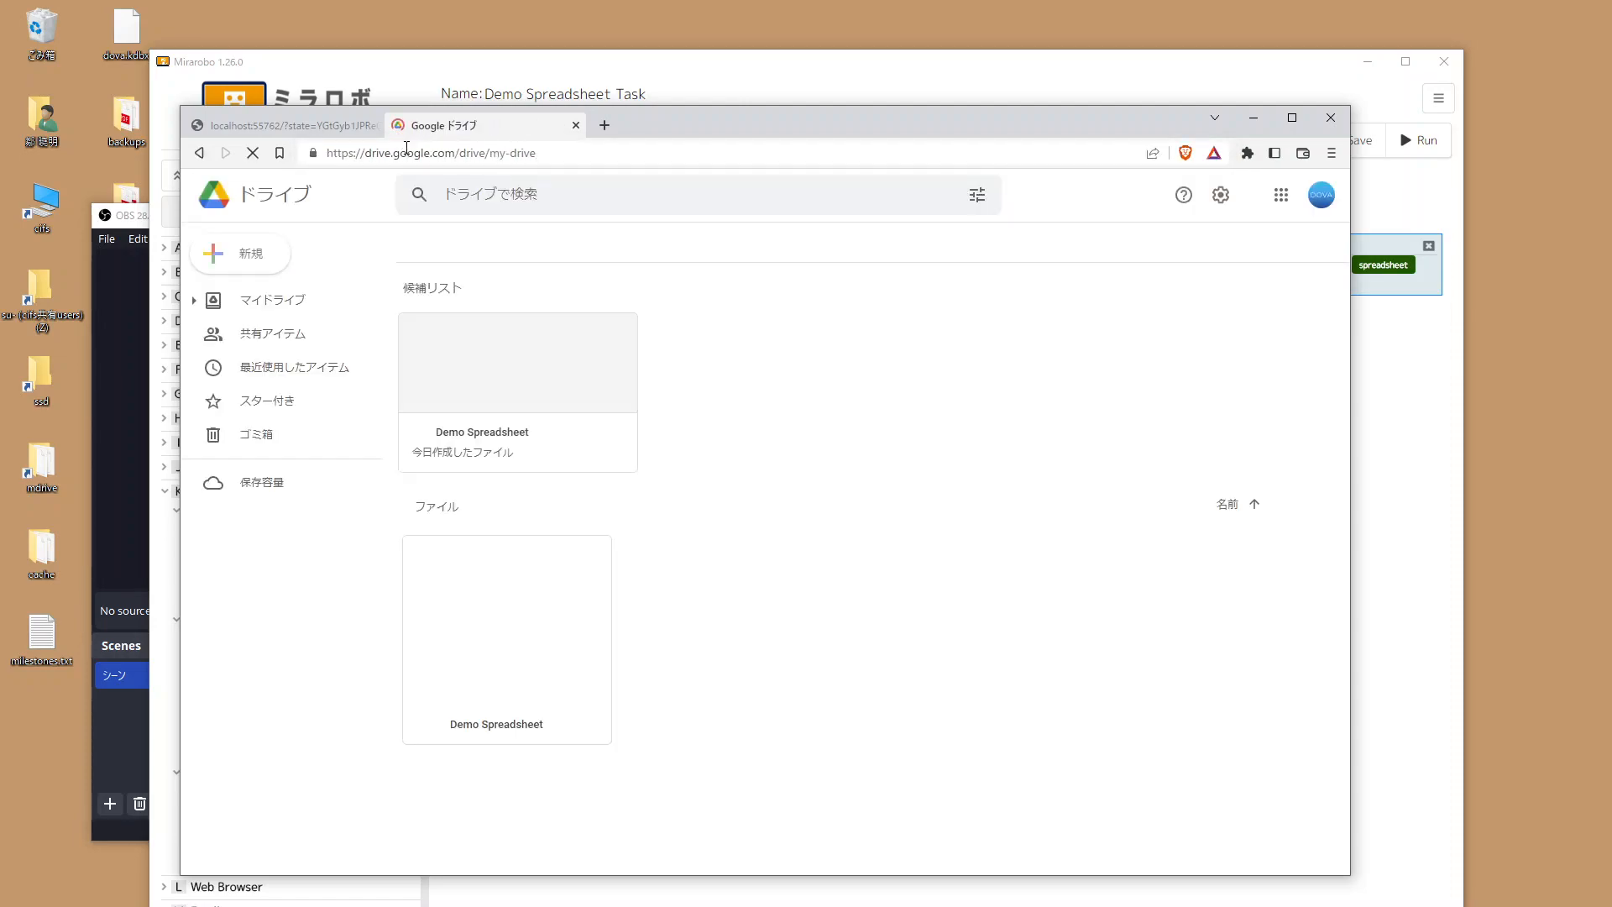
pyautogui.click(520, 381)
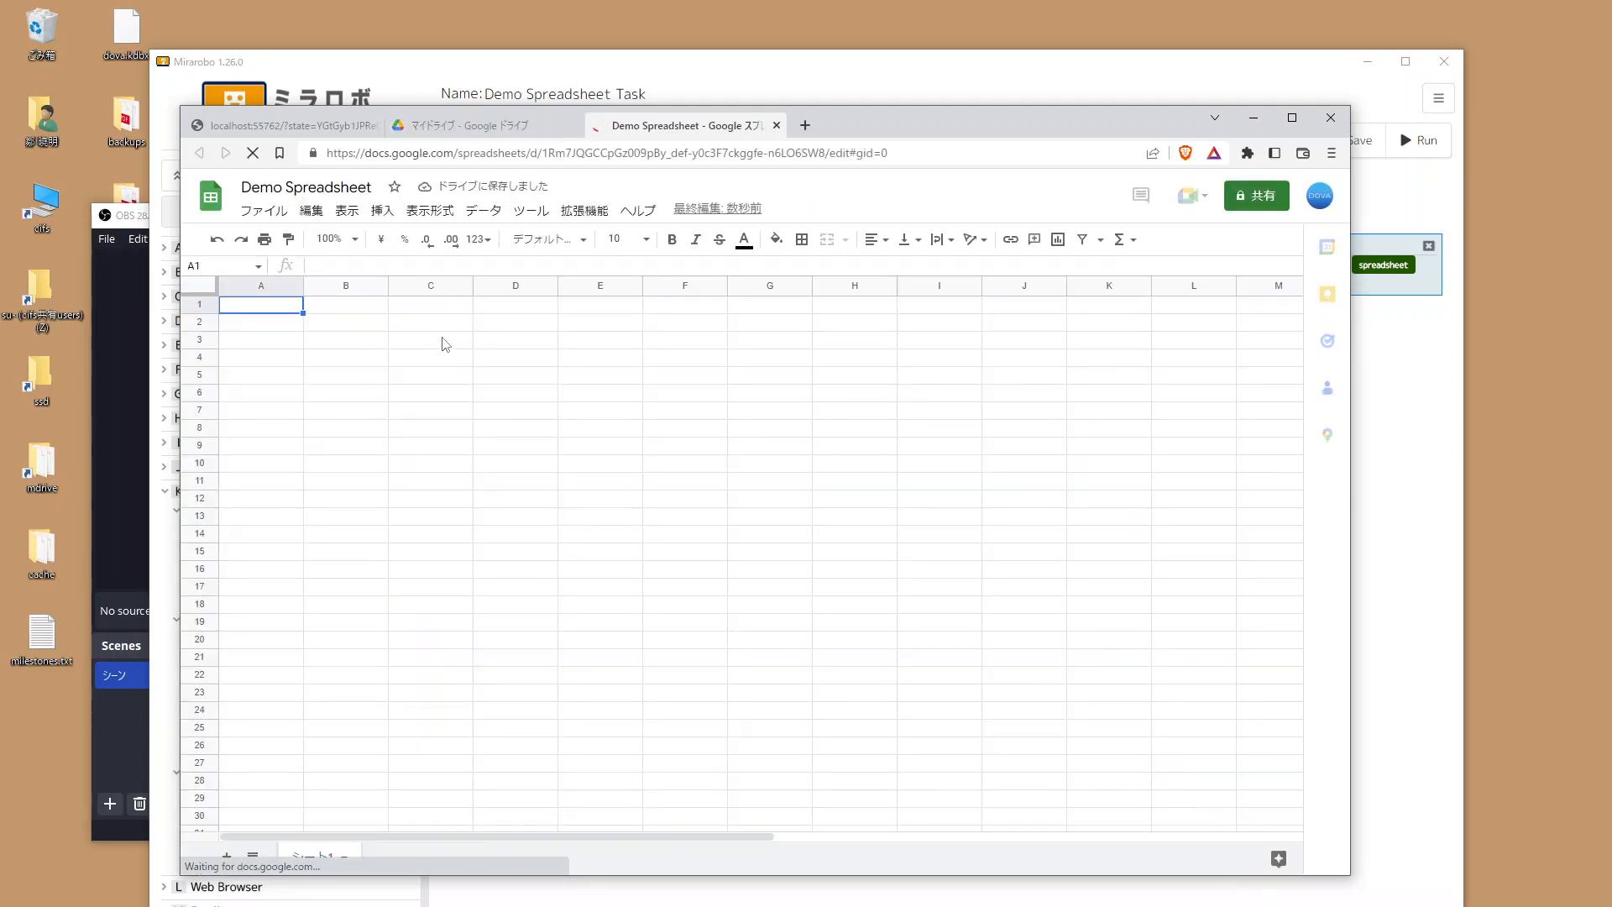
pyautogui.click(633, 87)
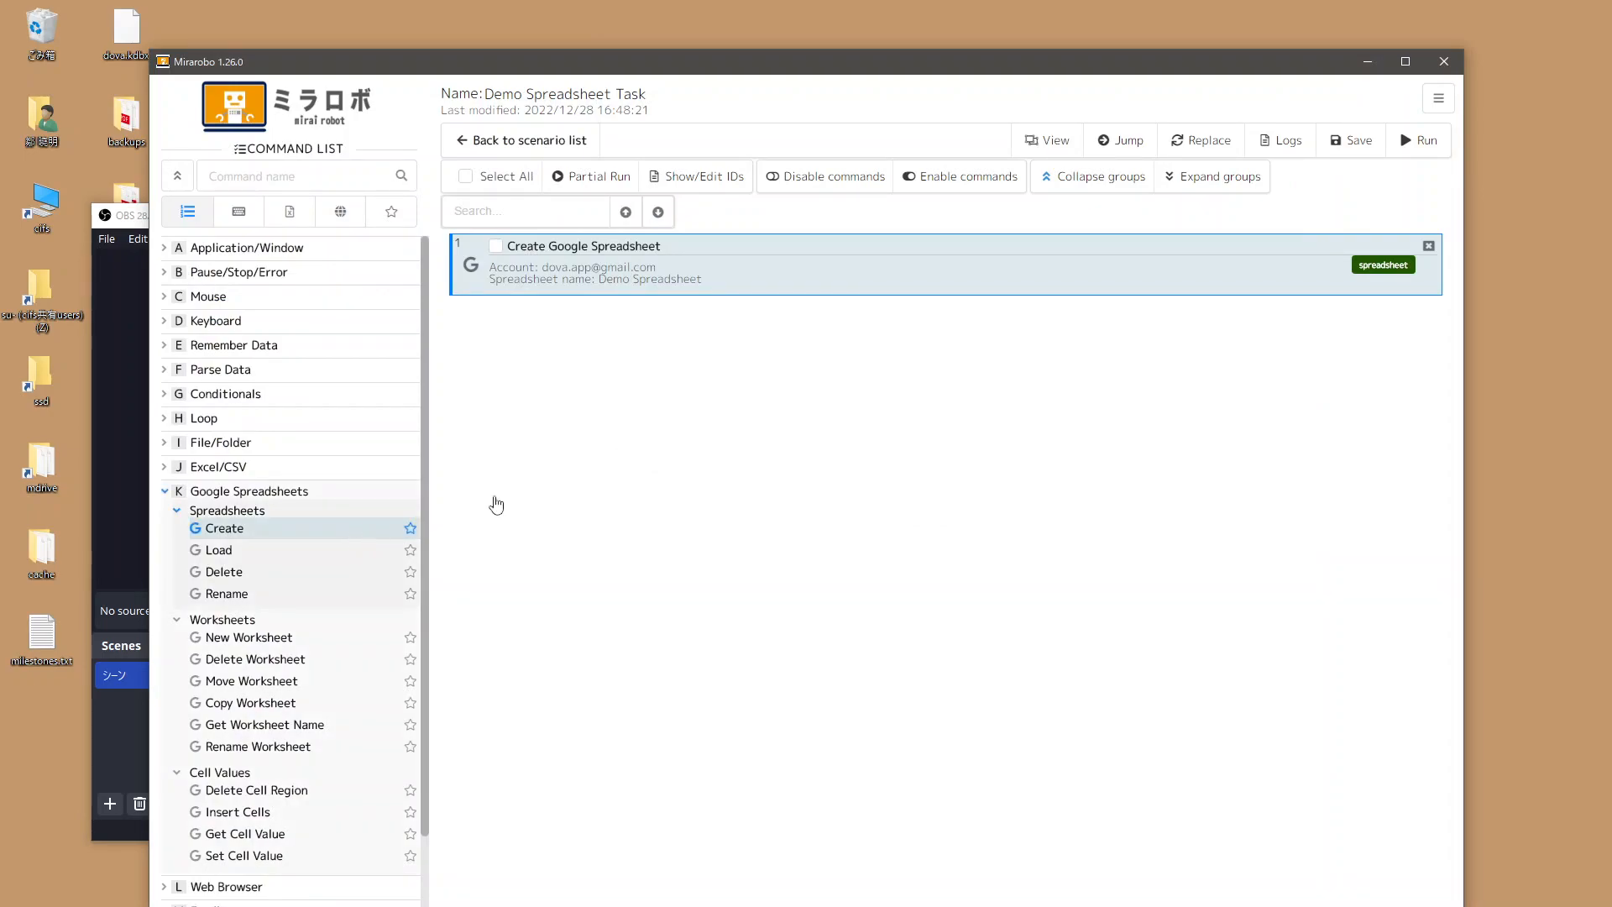
# Delete the Create step, add Set Spreadsheet Cell Values, and place Load Google Spreadsheet above it.
pyautogui.click(1431, 246)
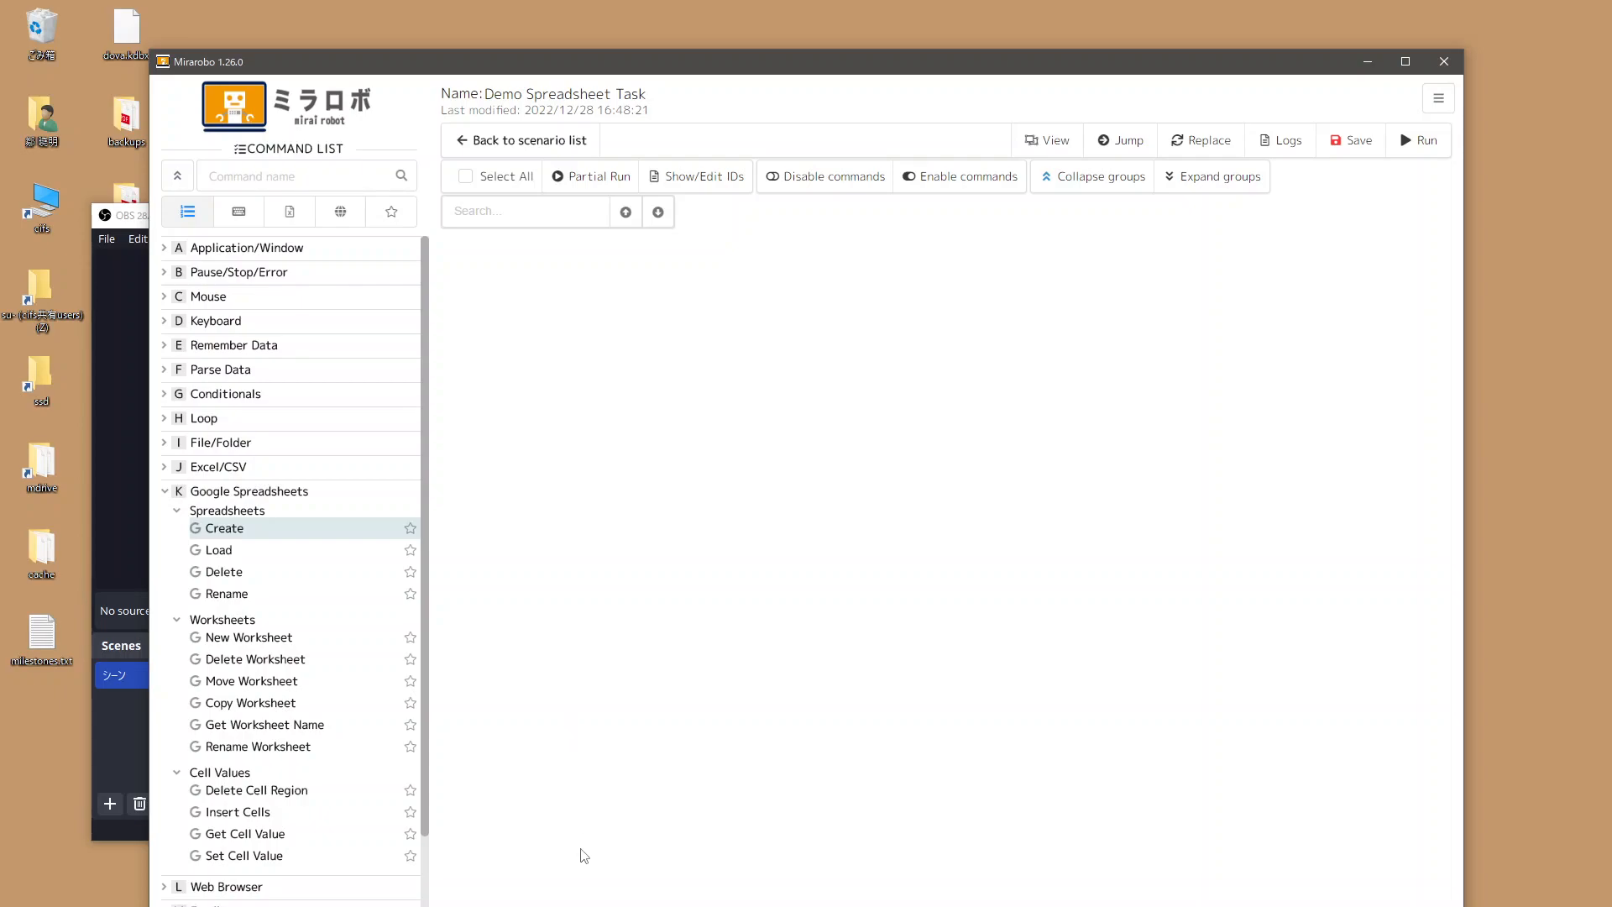
pyautogui.doubleClick(238, 856)
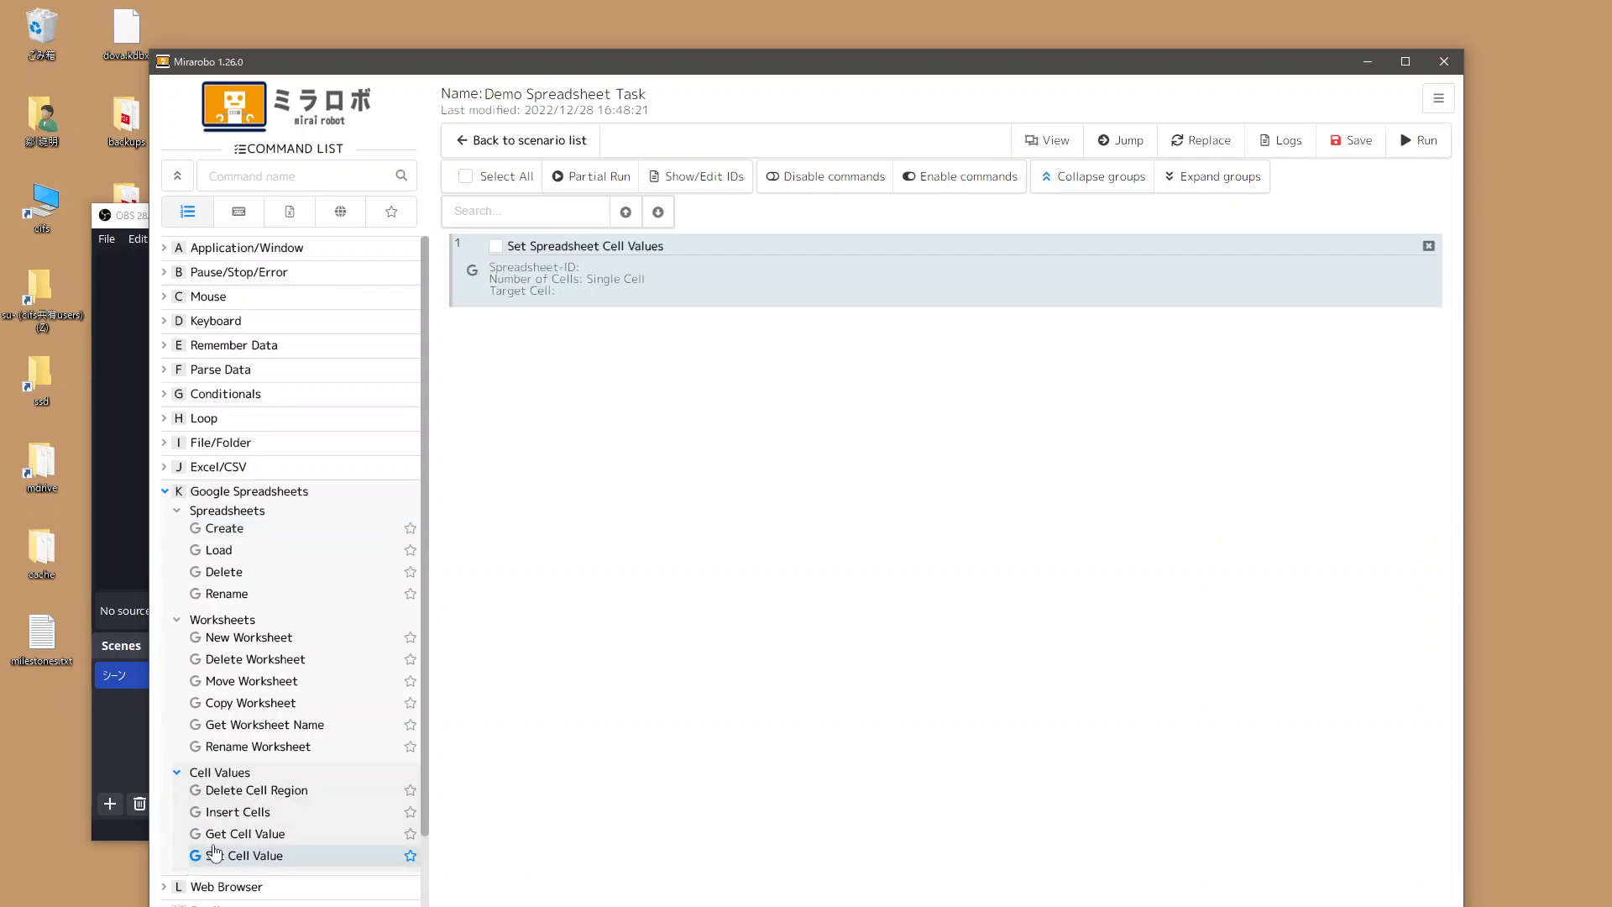
pyautogui.doubleClick(733, 277)
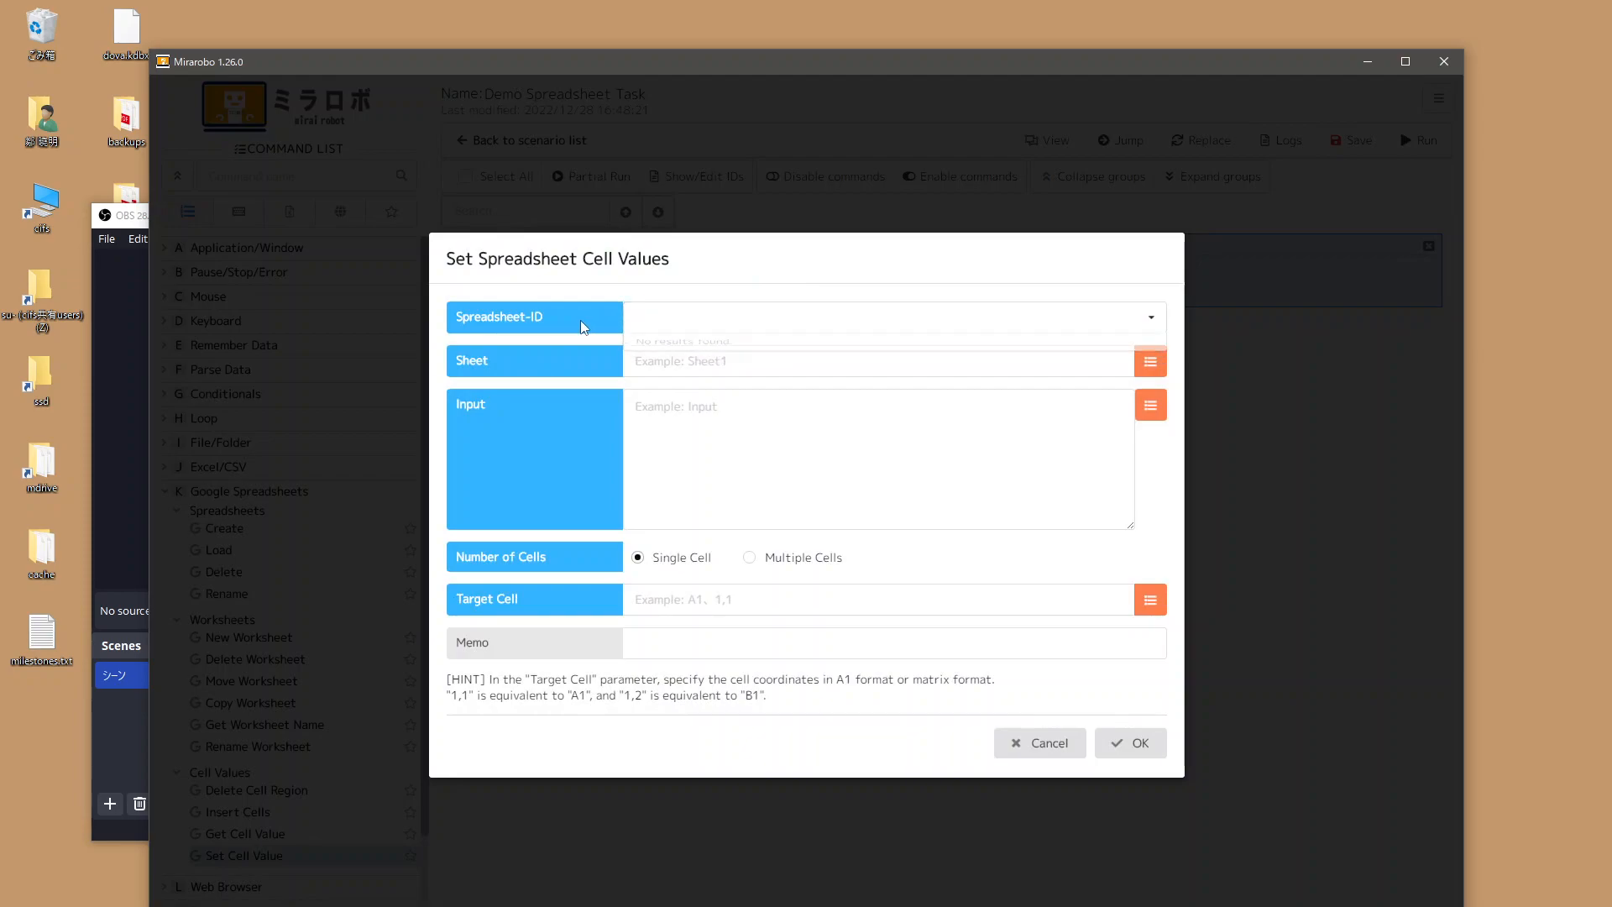
pyautogui.click(1020, 757)
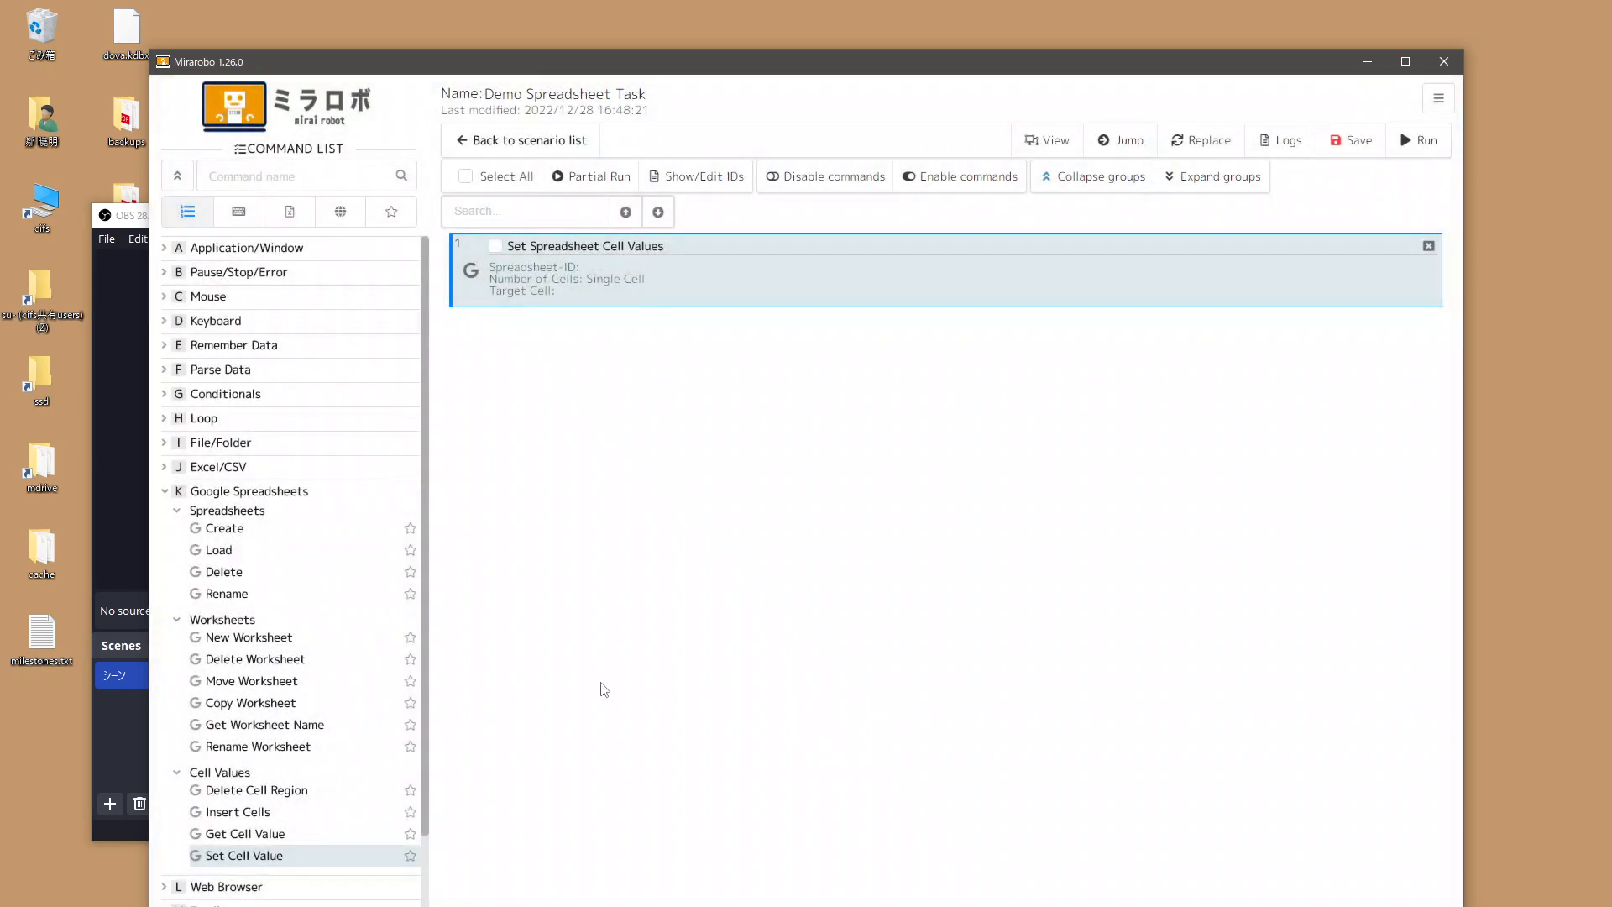
pyautogui.moveTo(220, 554); pyautogui.dragTo(553, 369)
pyautogui.moveTo(696, 326); pyautogui.dragTo(728, 259)
# Fill in the Google account in the Load Google Spreadsheet settings.
pyautogui.doubleClick(728, 258)
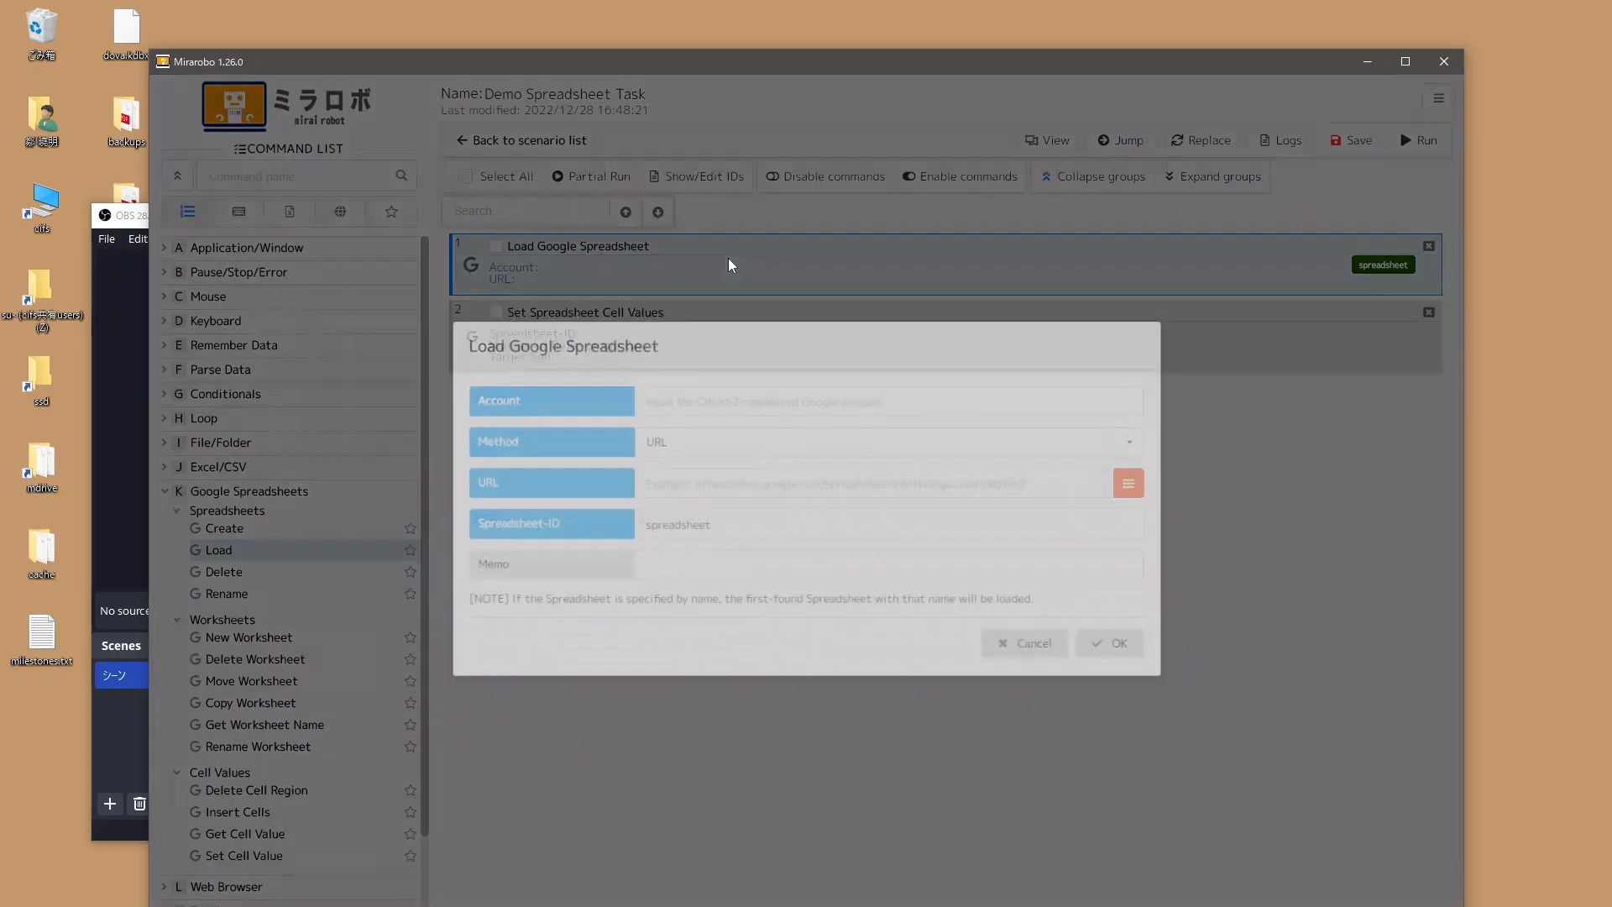
pyautogui.click(697, 403)
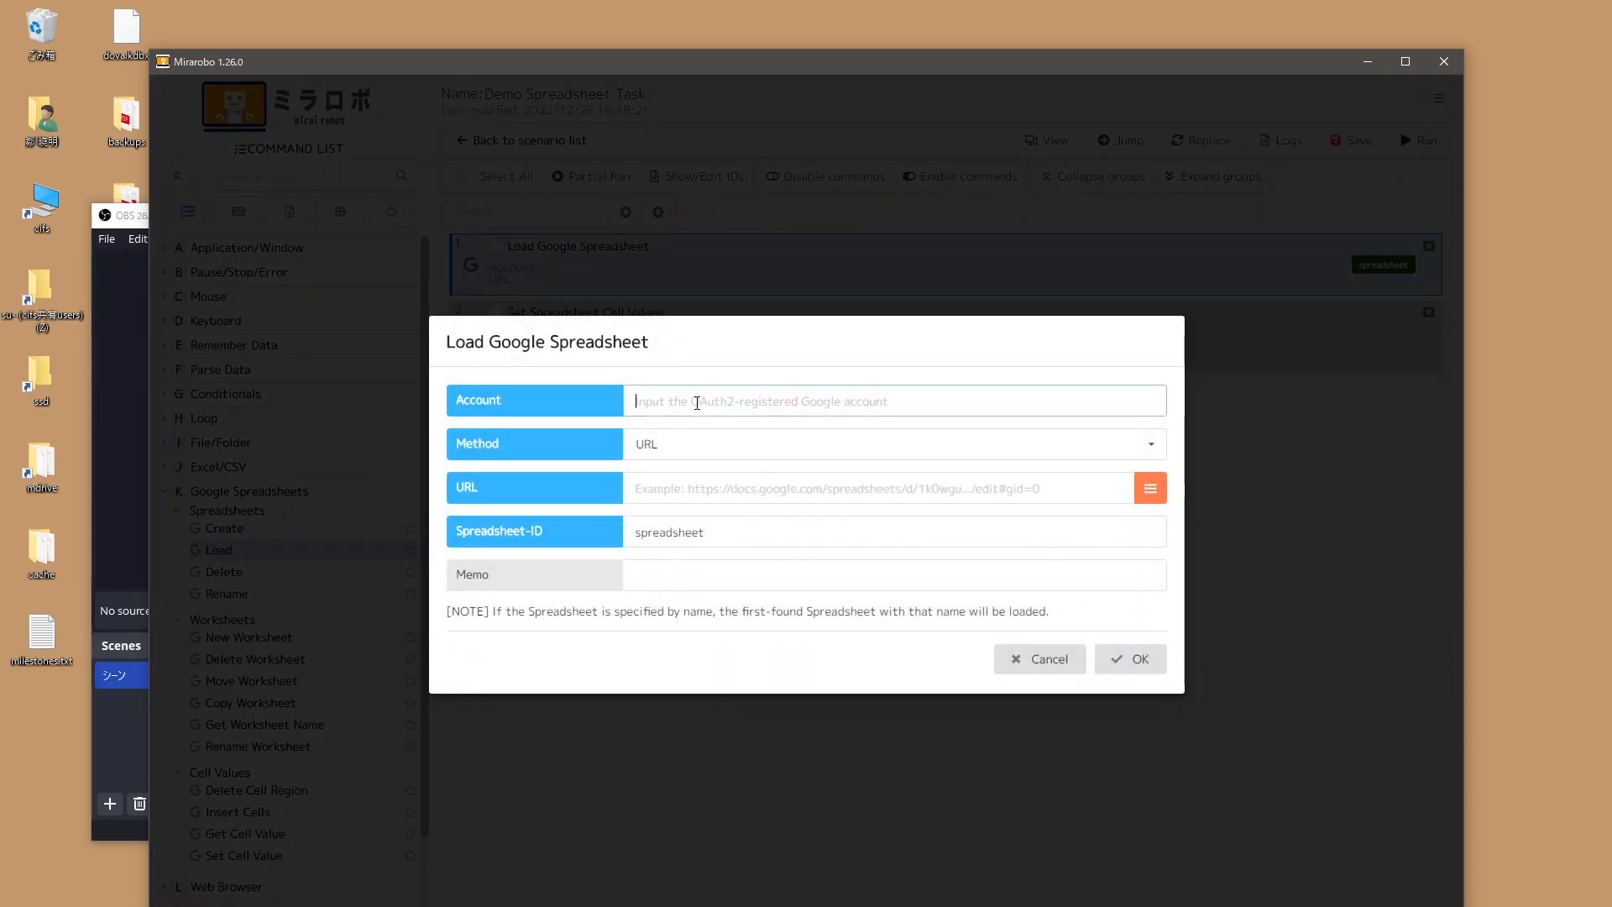
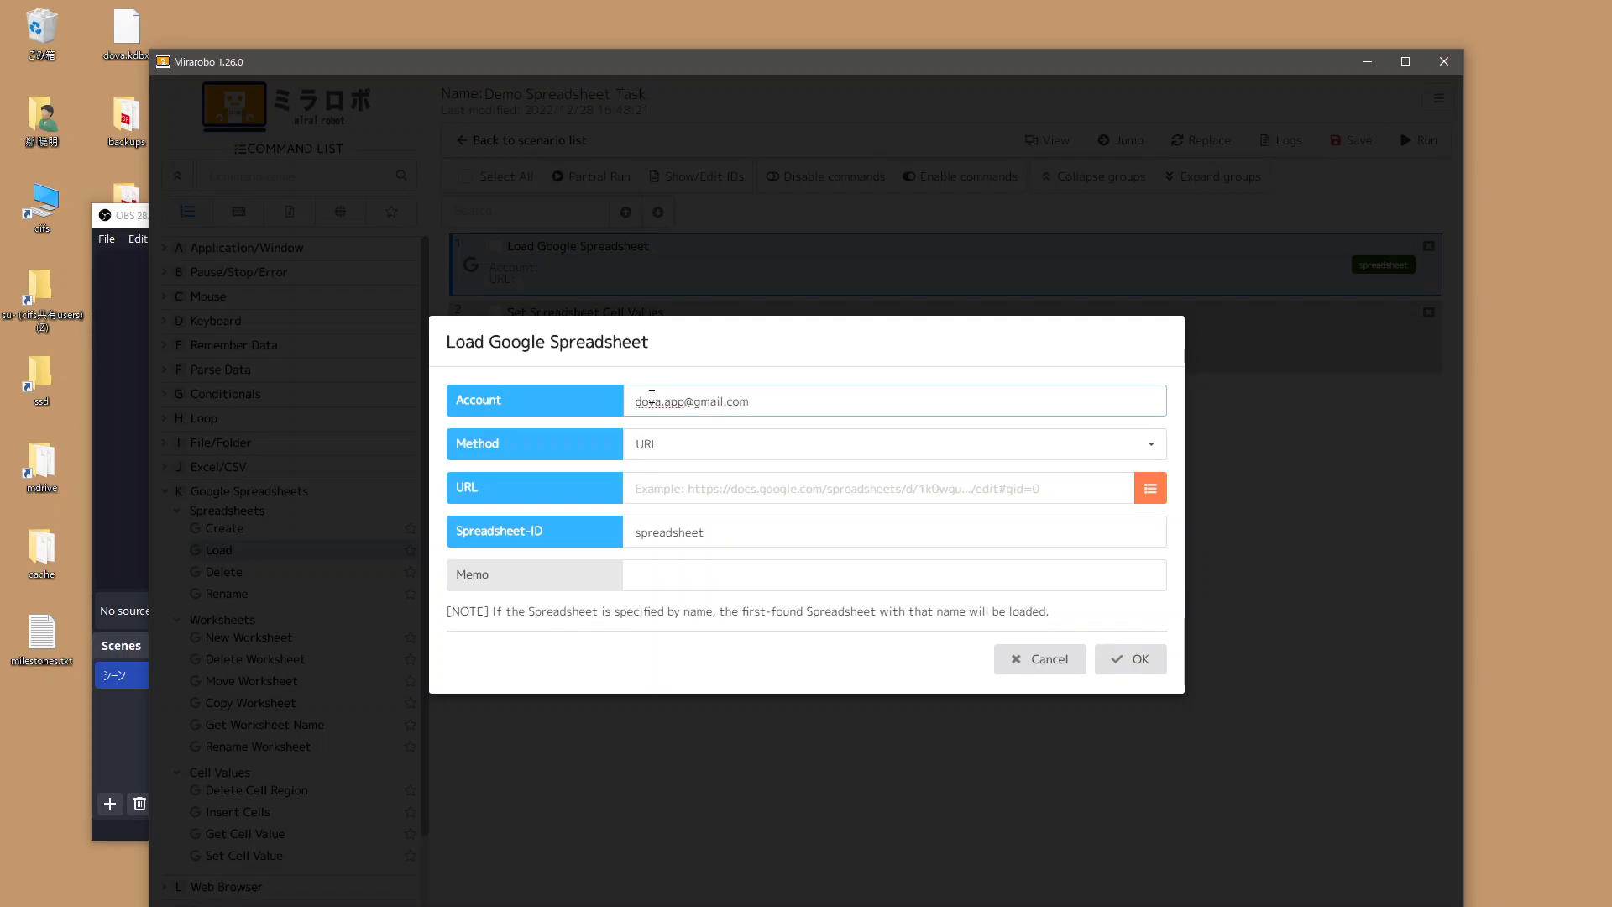
pyautogui.moveTo(822, 403); pyautogui.dragTo(554, 396)
pyautogui.click(567, 425)
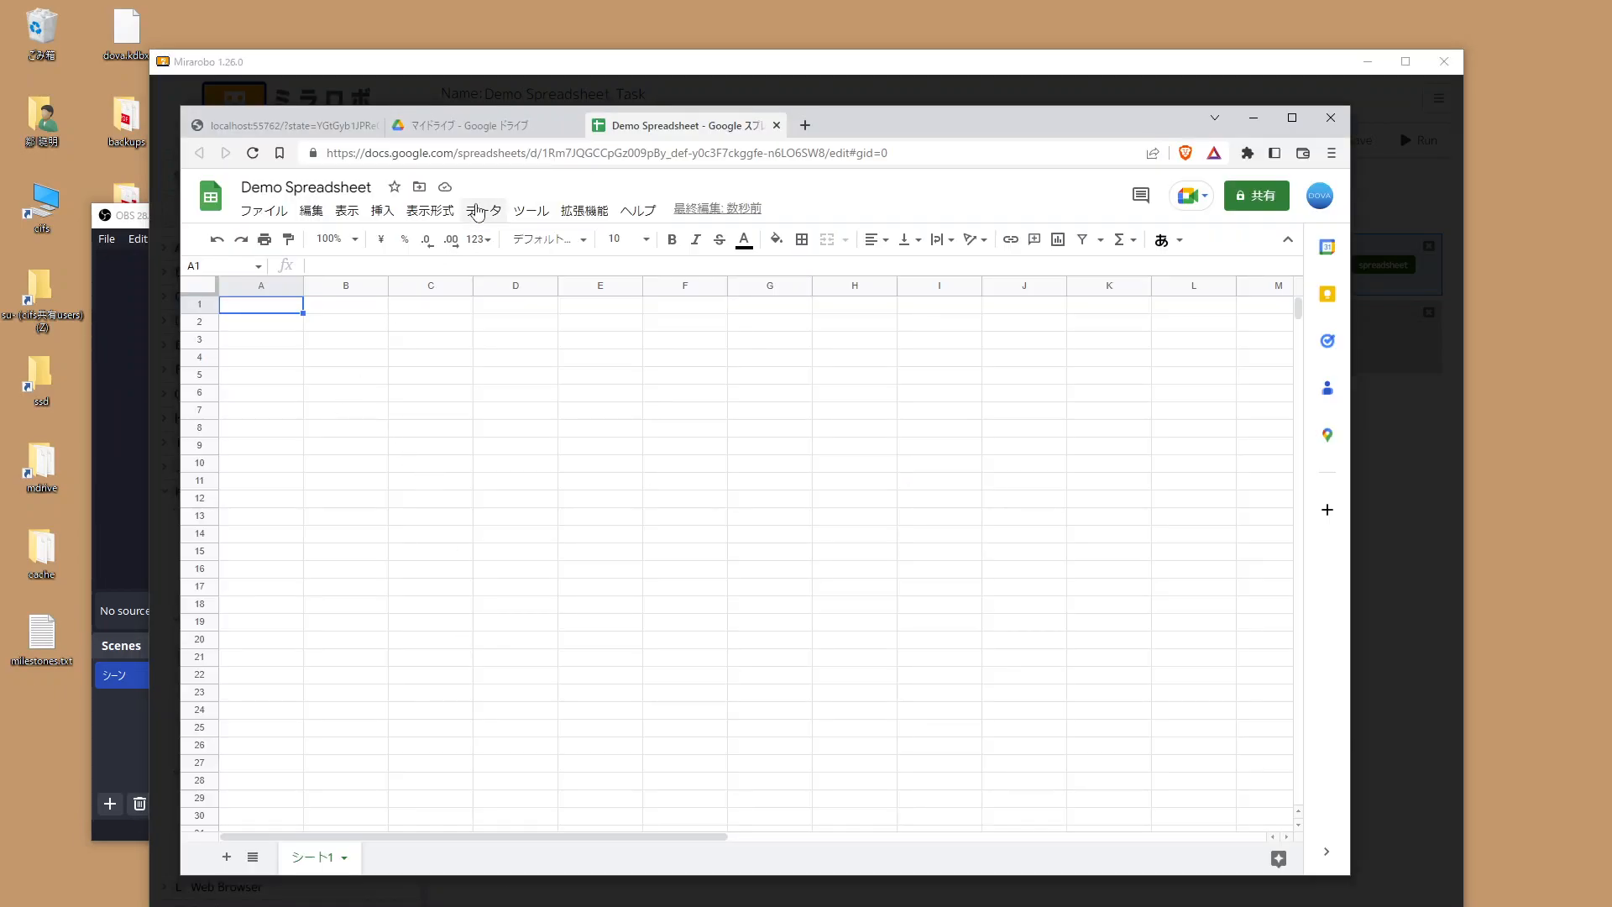
# Paste Demo Spreadsheet's web address into URL, keep ID 'spreadsheet', and confirm.
pyautogui.click(479, 155)
pyautogui.hotkey('ctrl', 'c')
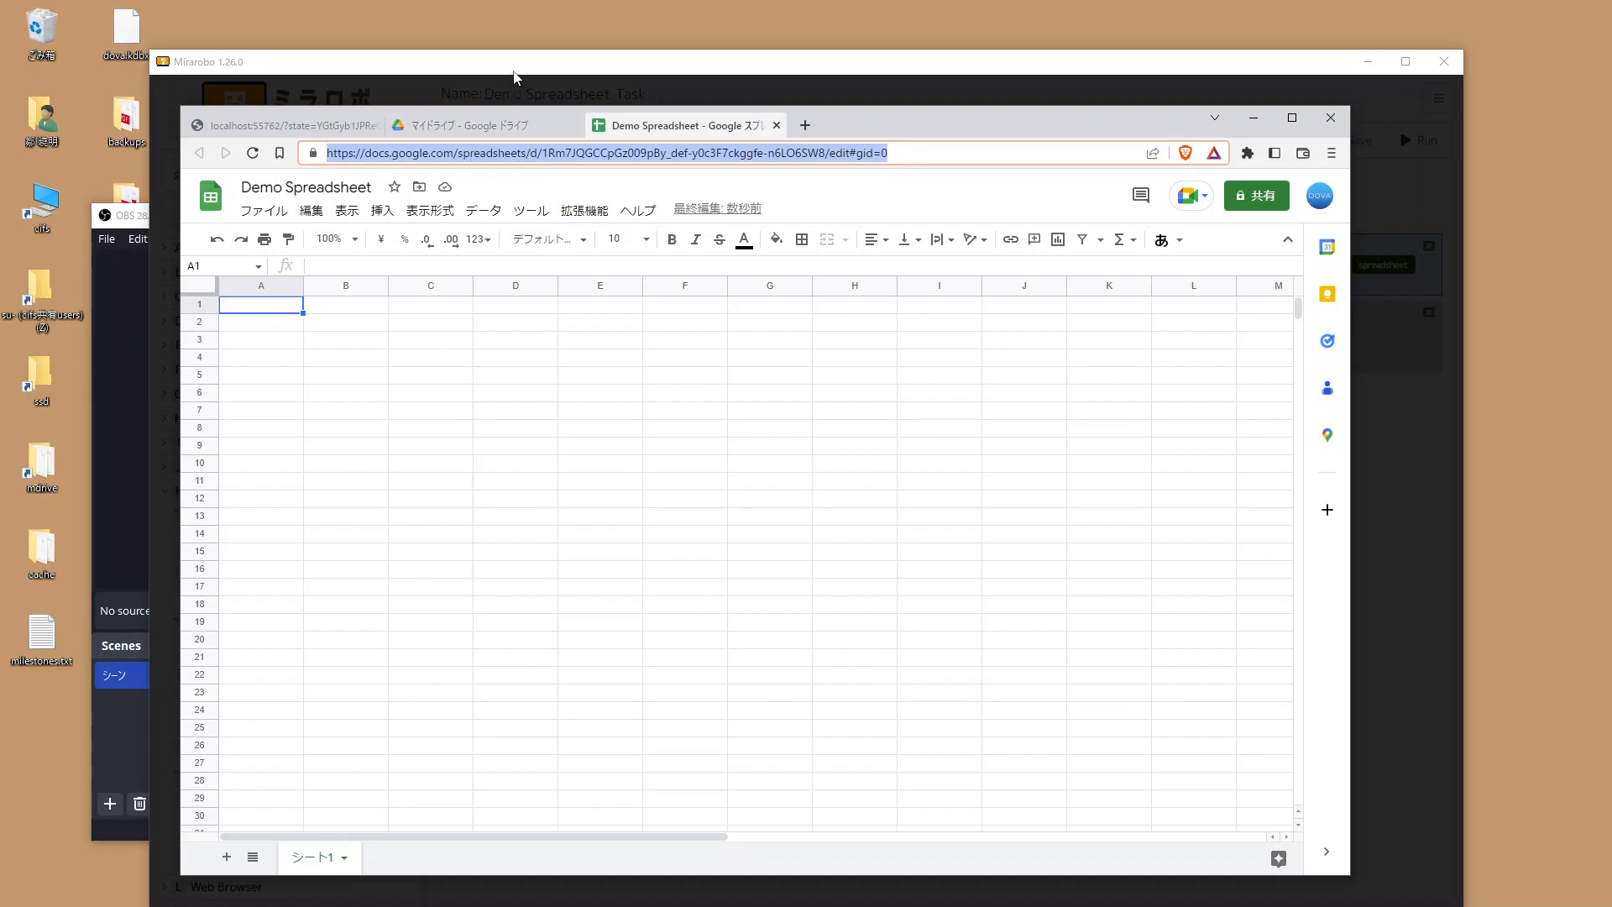
pyautogui.click(515, 77)
pyautogui.click(791, 488)
pyautogui.hotkey('ctrl', 'v')
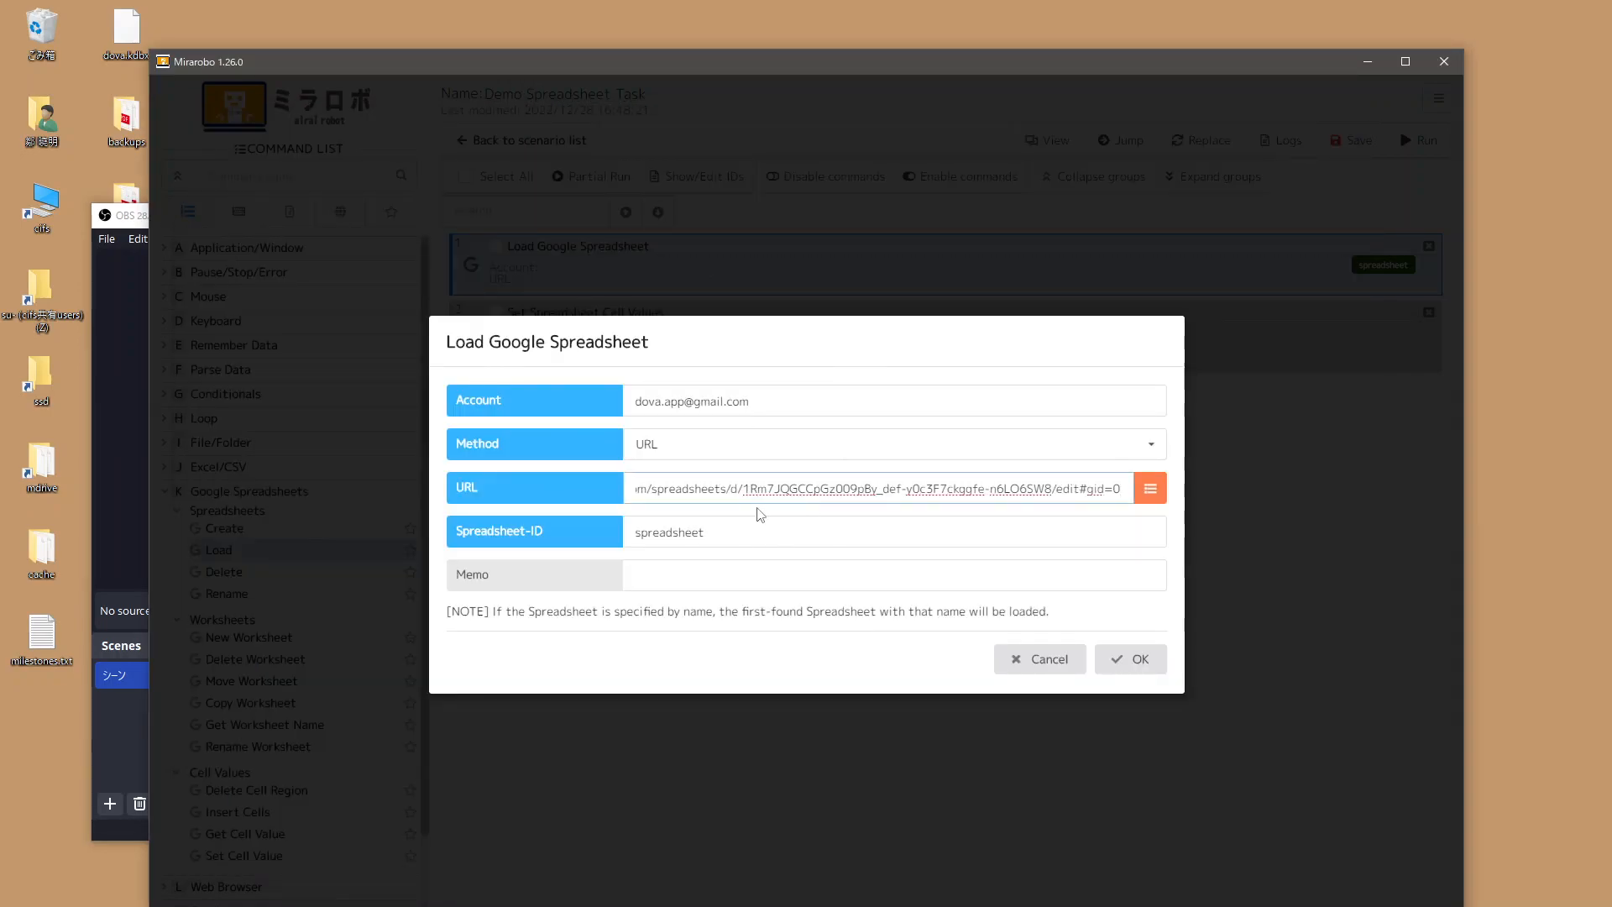
pyautogui.click(722, 533)
pyautogui.doubleClick(652, 533)
pyautogui.click(589, 549)
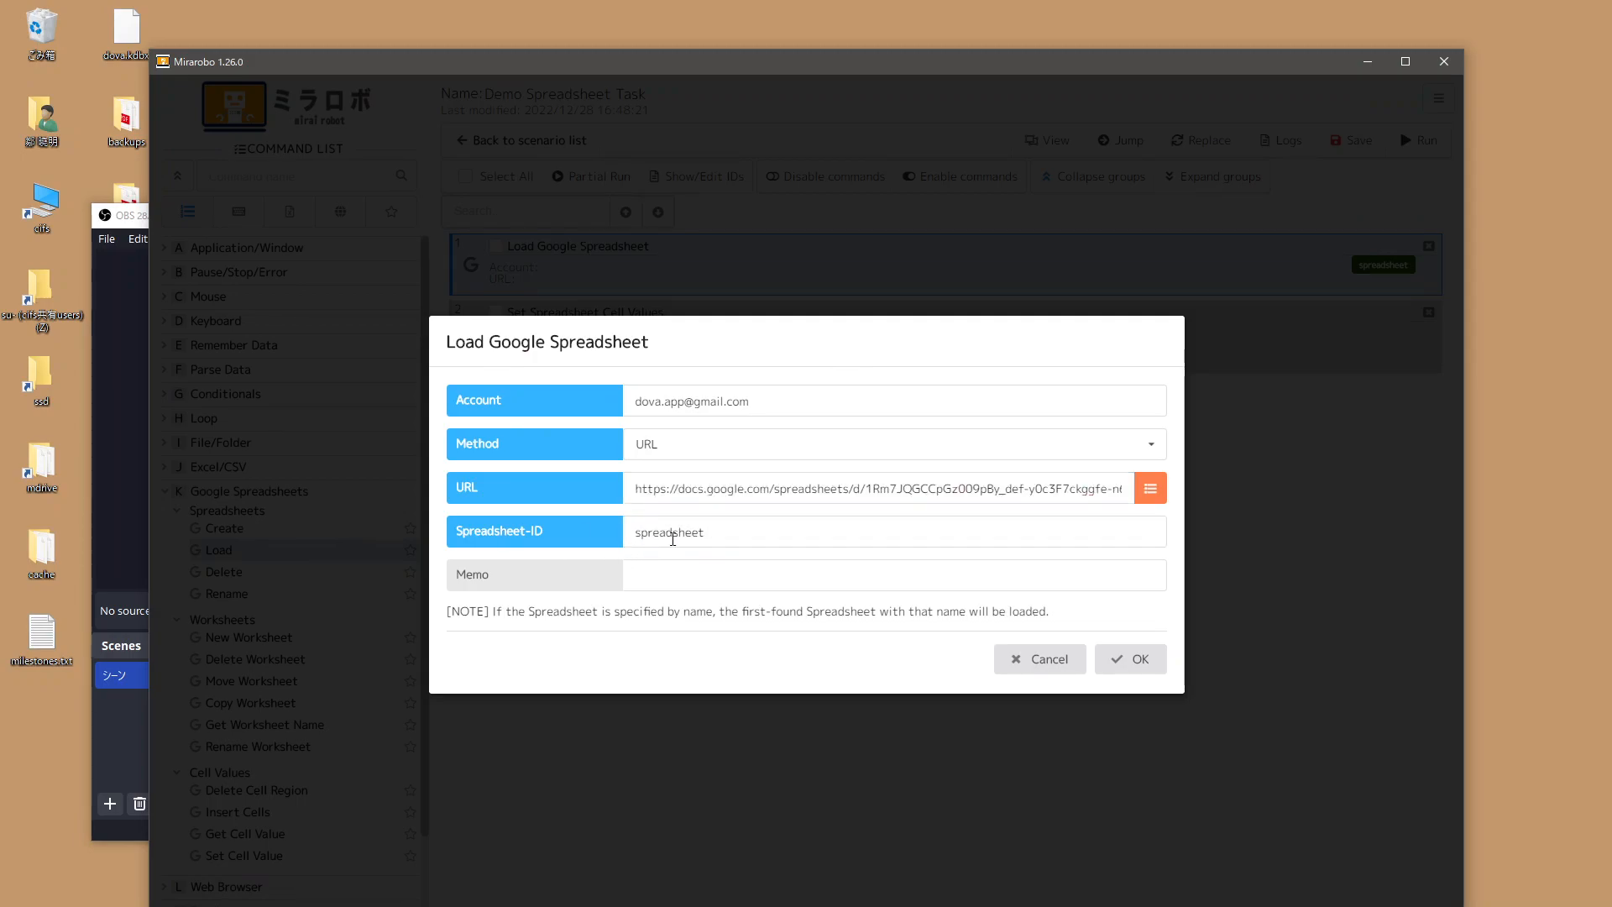
pyautogui.moveTo(724, 531); pyautogui.dragTo(589, 537)
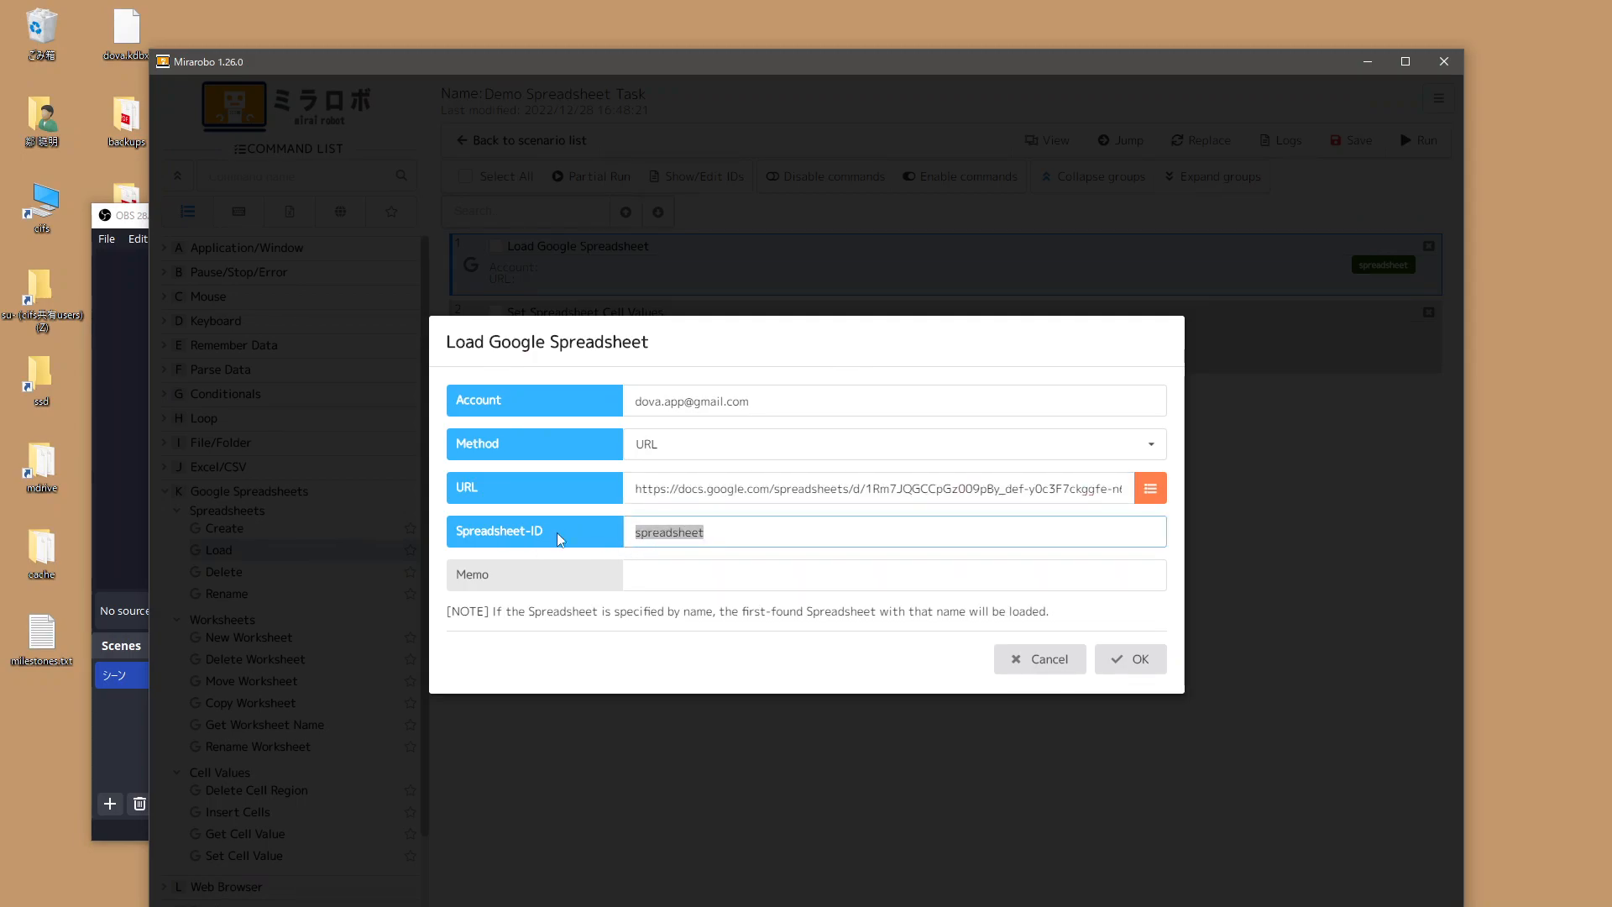
pyautogui.moveTo(724, 535); pyautogui.dragTo(558, 539)
pyautogui.click(601, 542)
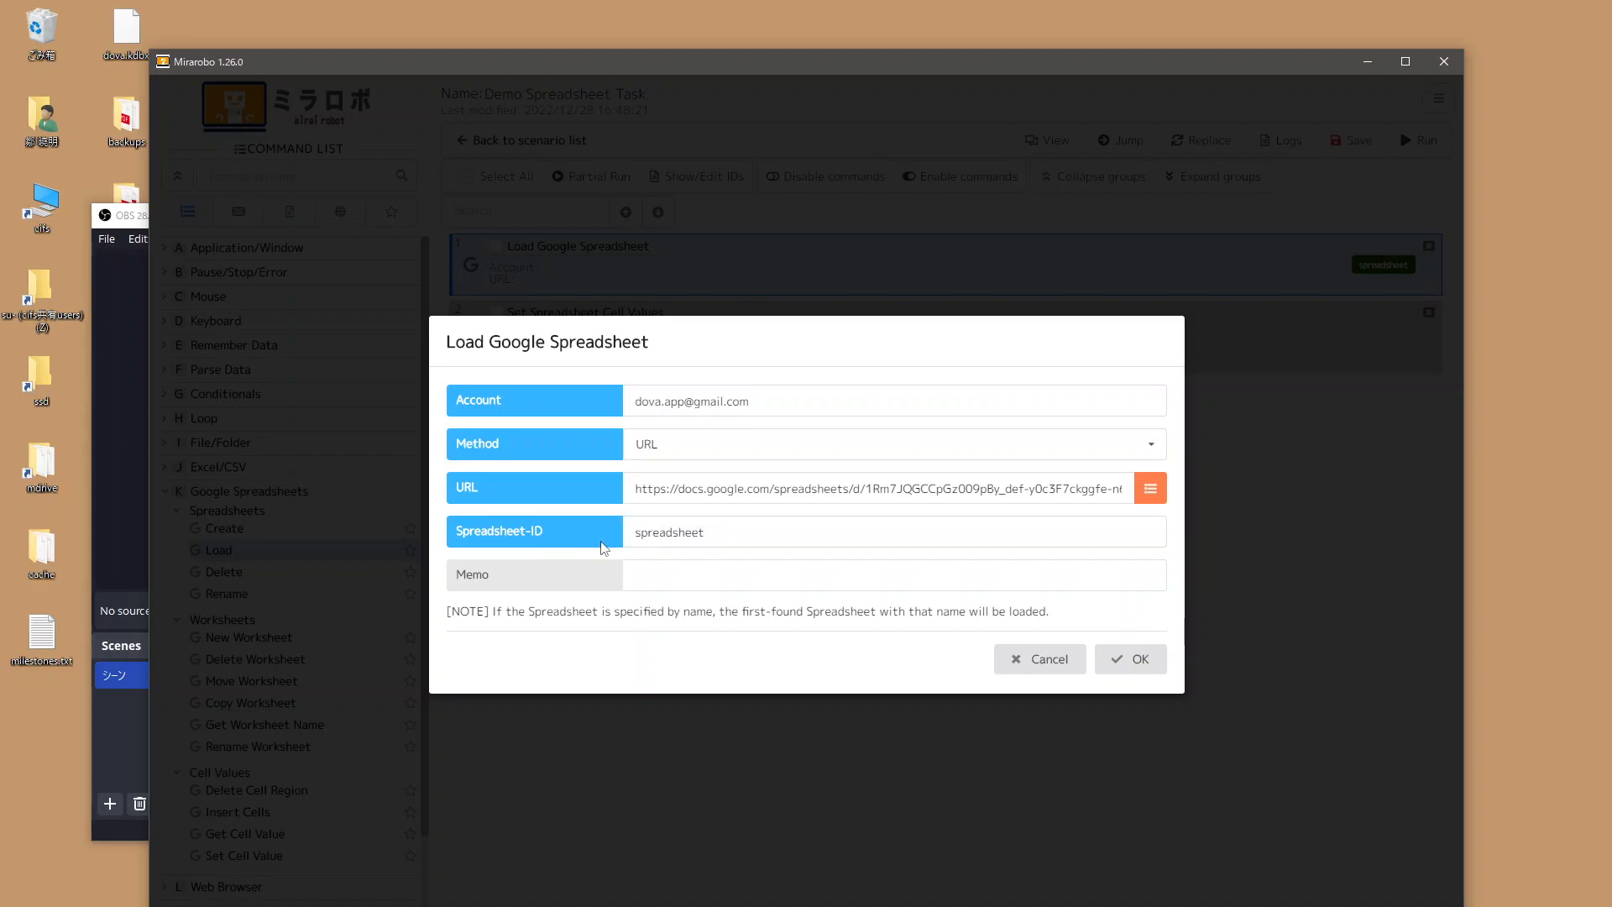
pyautogui.click(1121, 661)
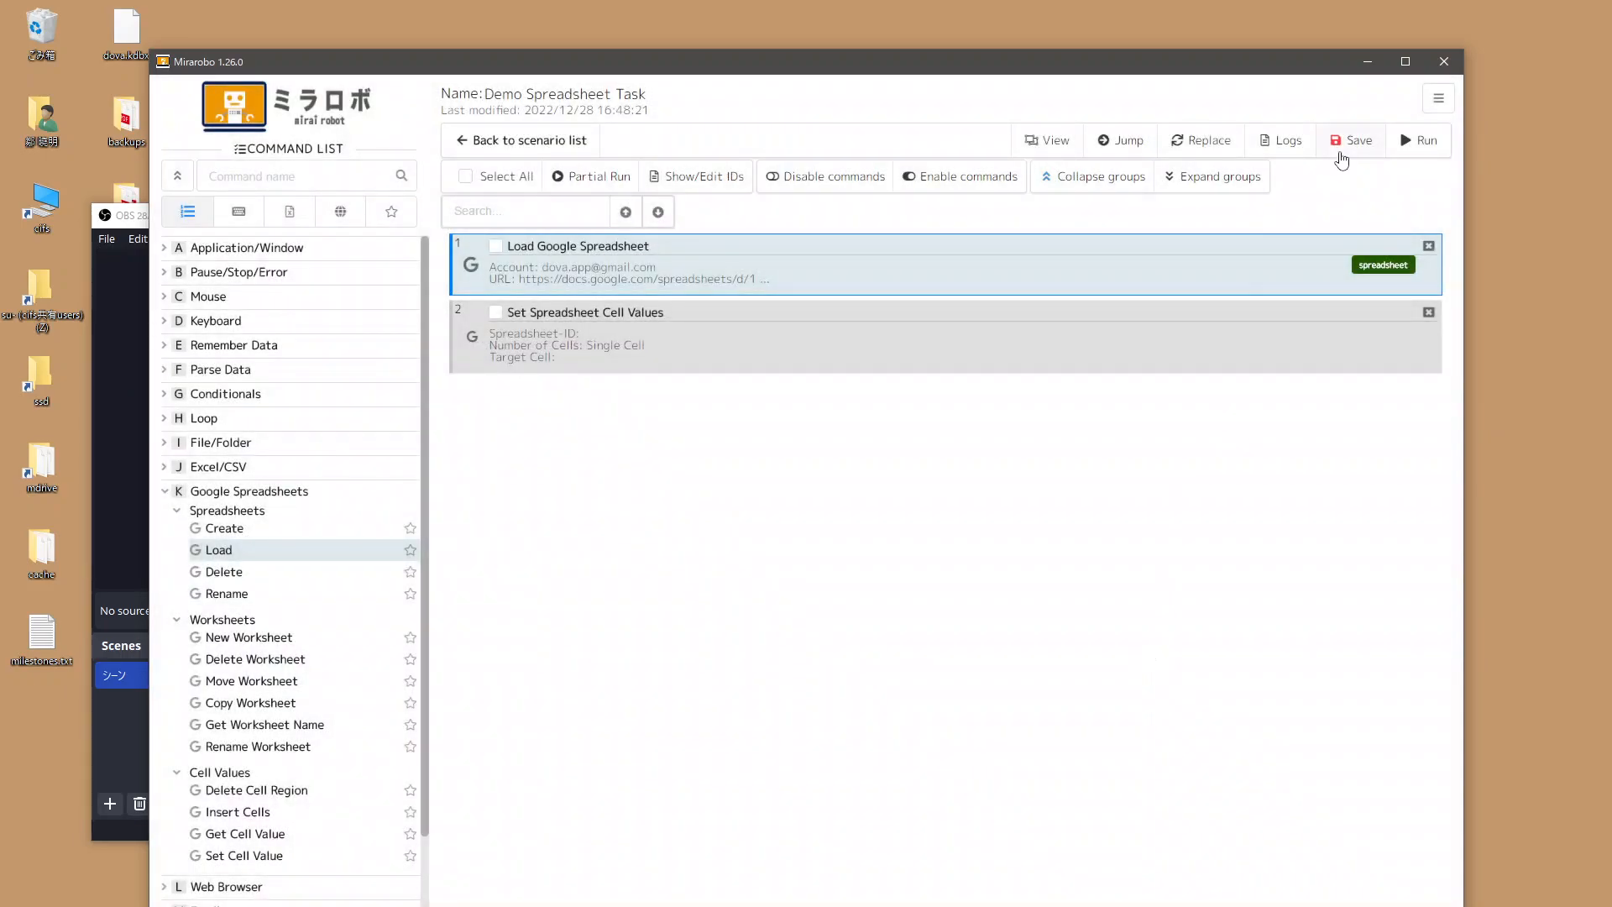
# Choose 'spreadsheet' as the spreadsheet ID in the Set Spreadsheet Cell Values settings.
pyautogui.doubleClick(728, 359)
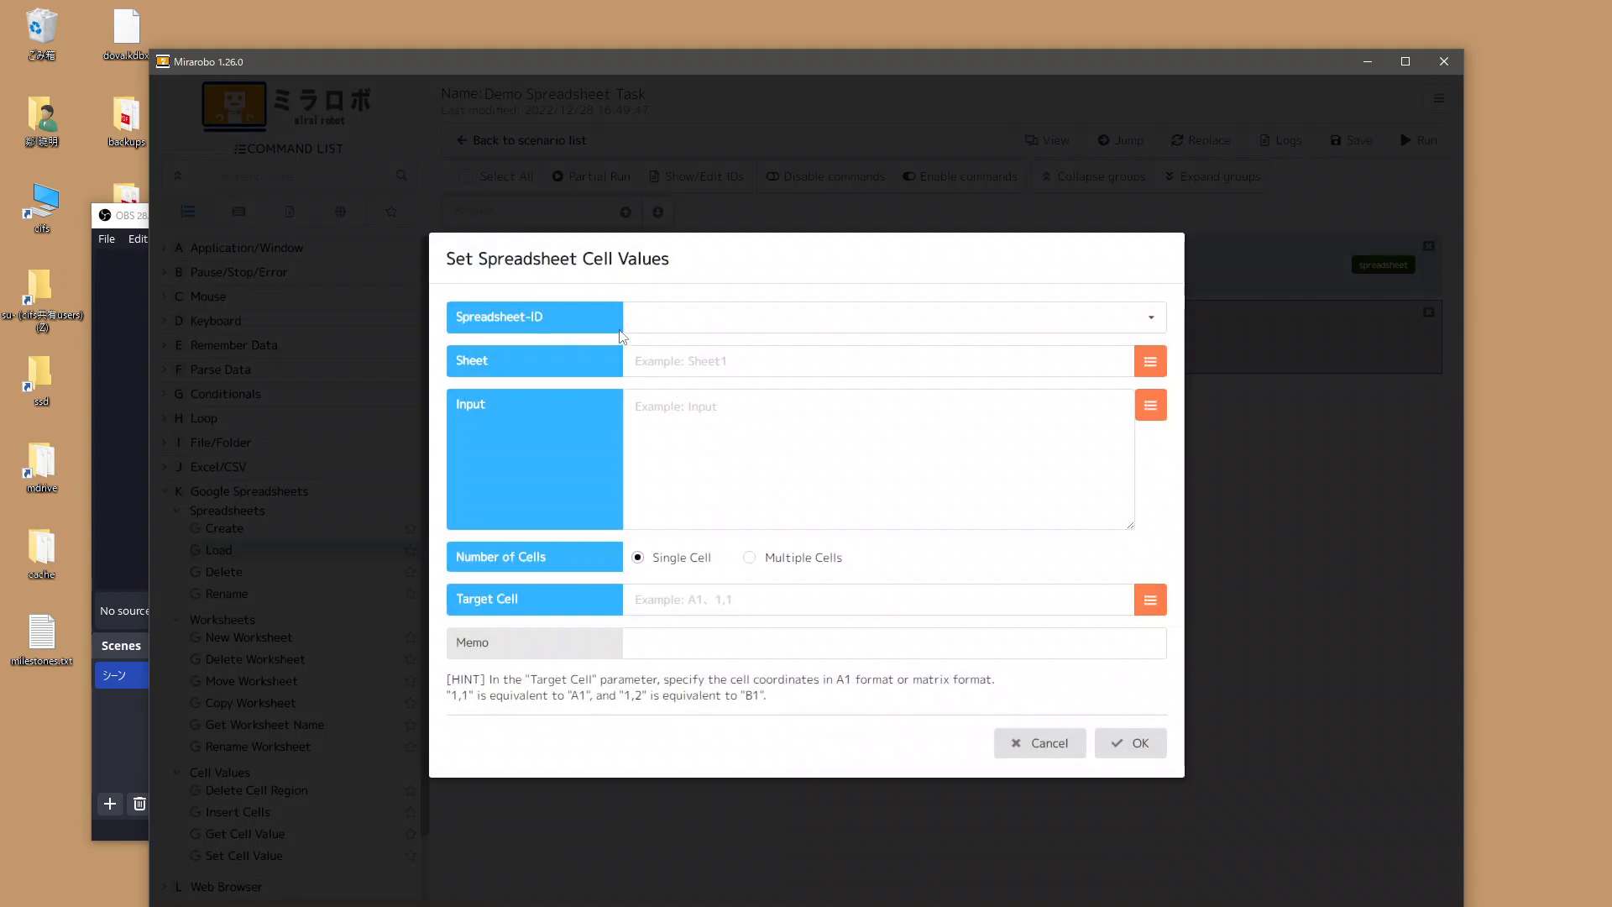
pyautogui.click(676, 318)
pyautogui.click(671, 349)
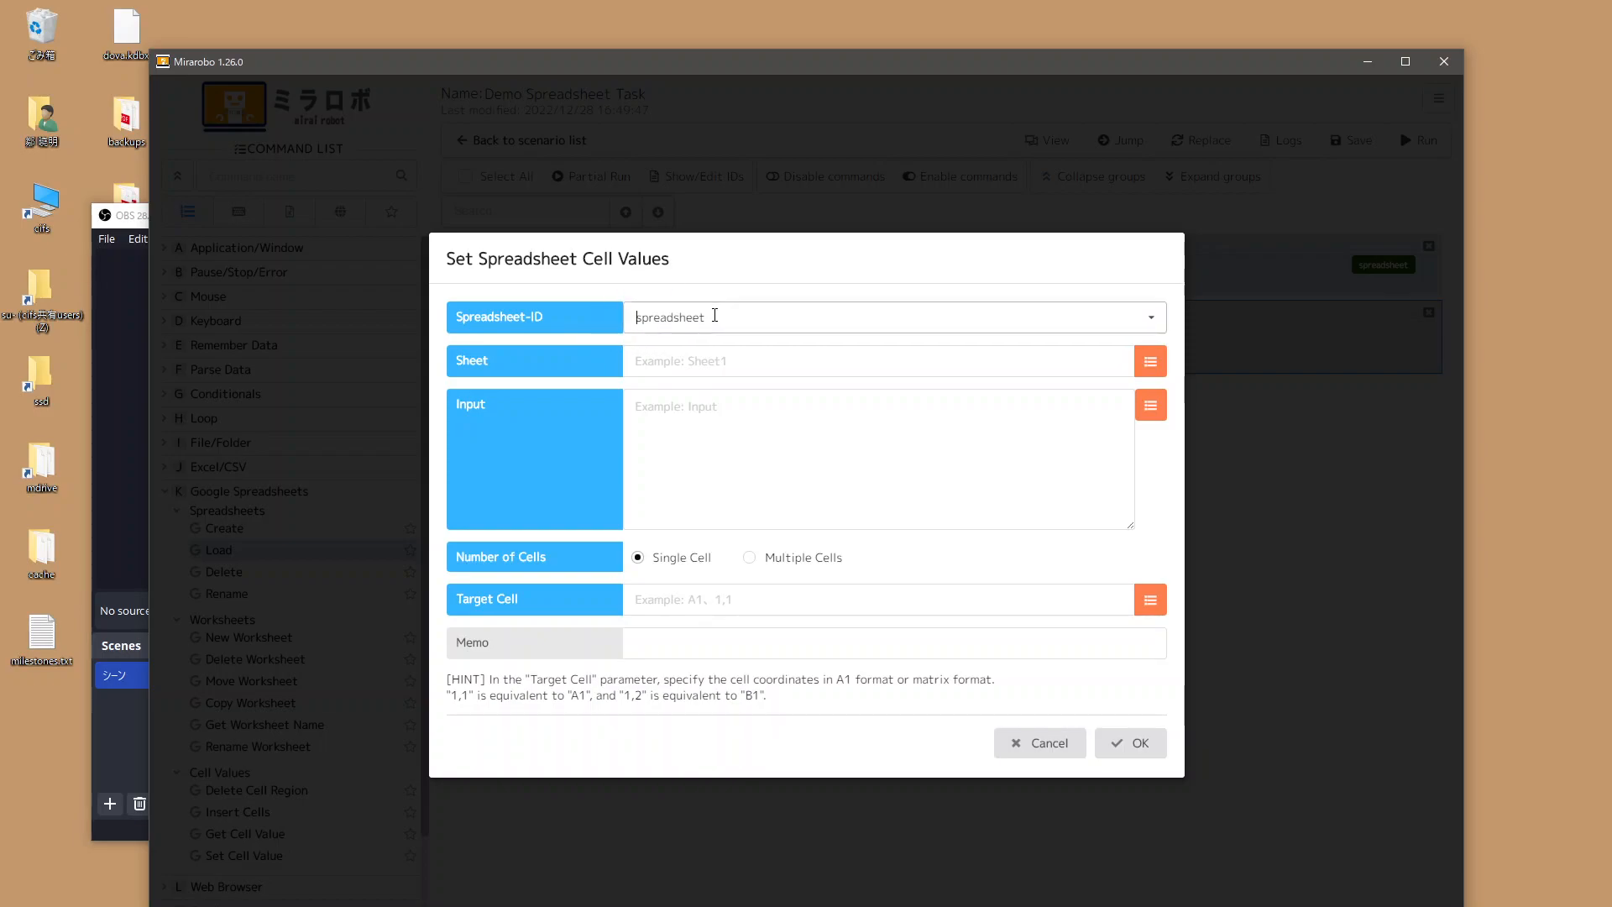
pyautogui.click(705, 364)
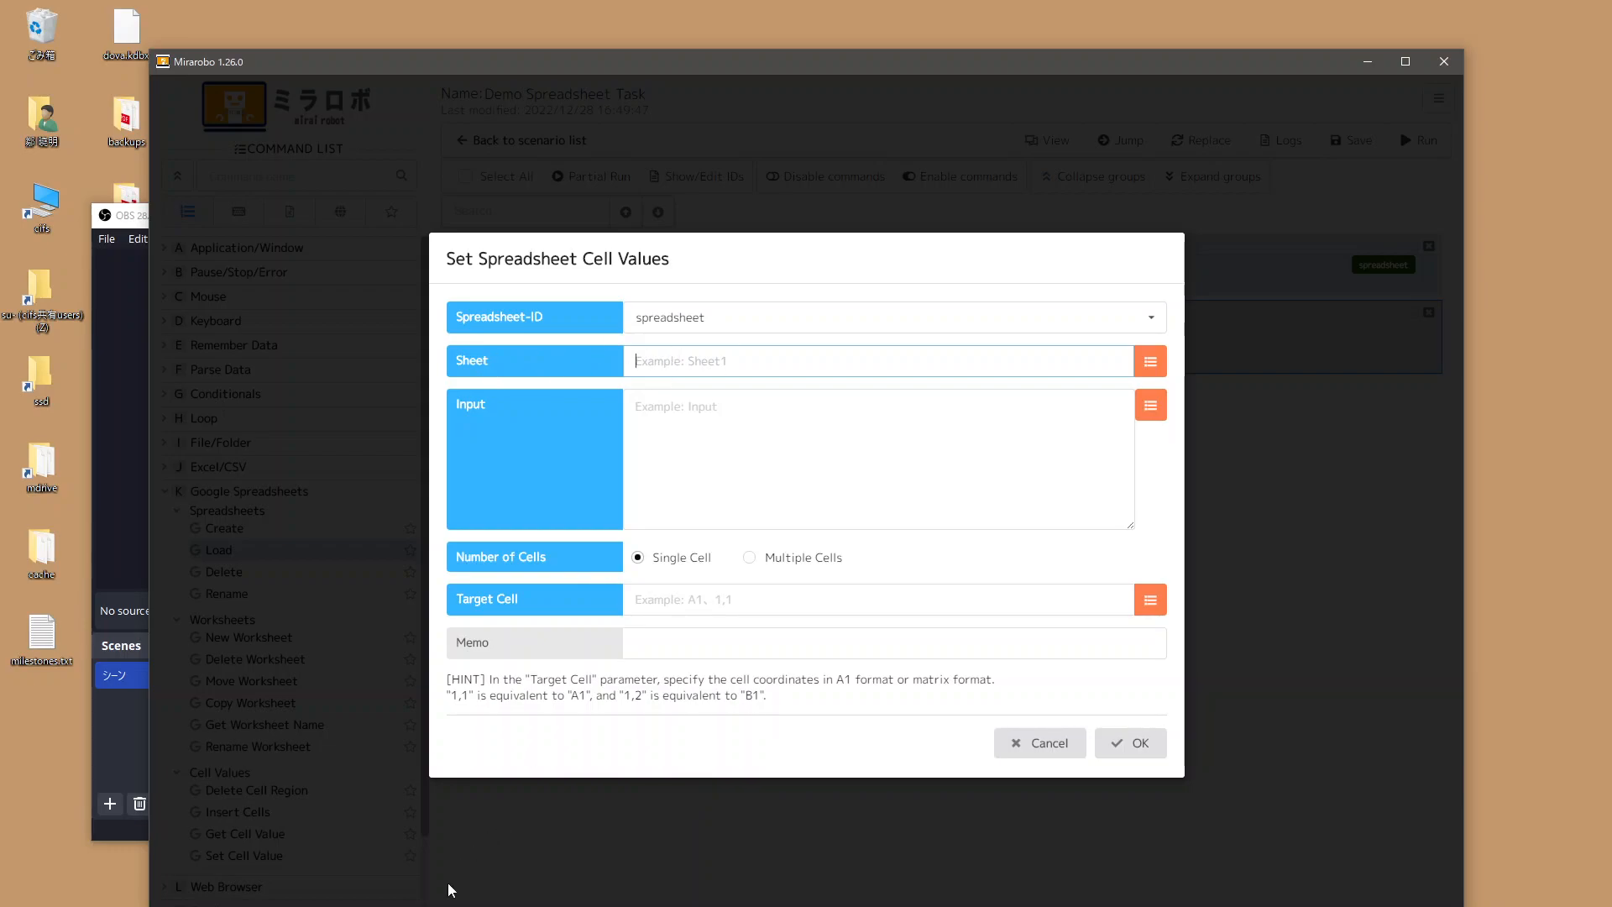
# Rename Demo Spreadsheet's tab from シート1 to Sheet1 in the browser.
pyautogui.hotkey('alt', 'Tab')
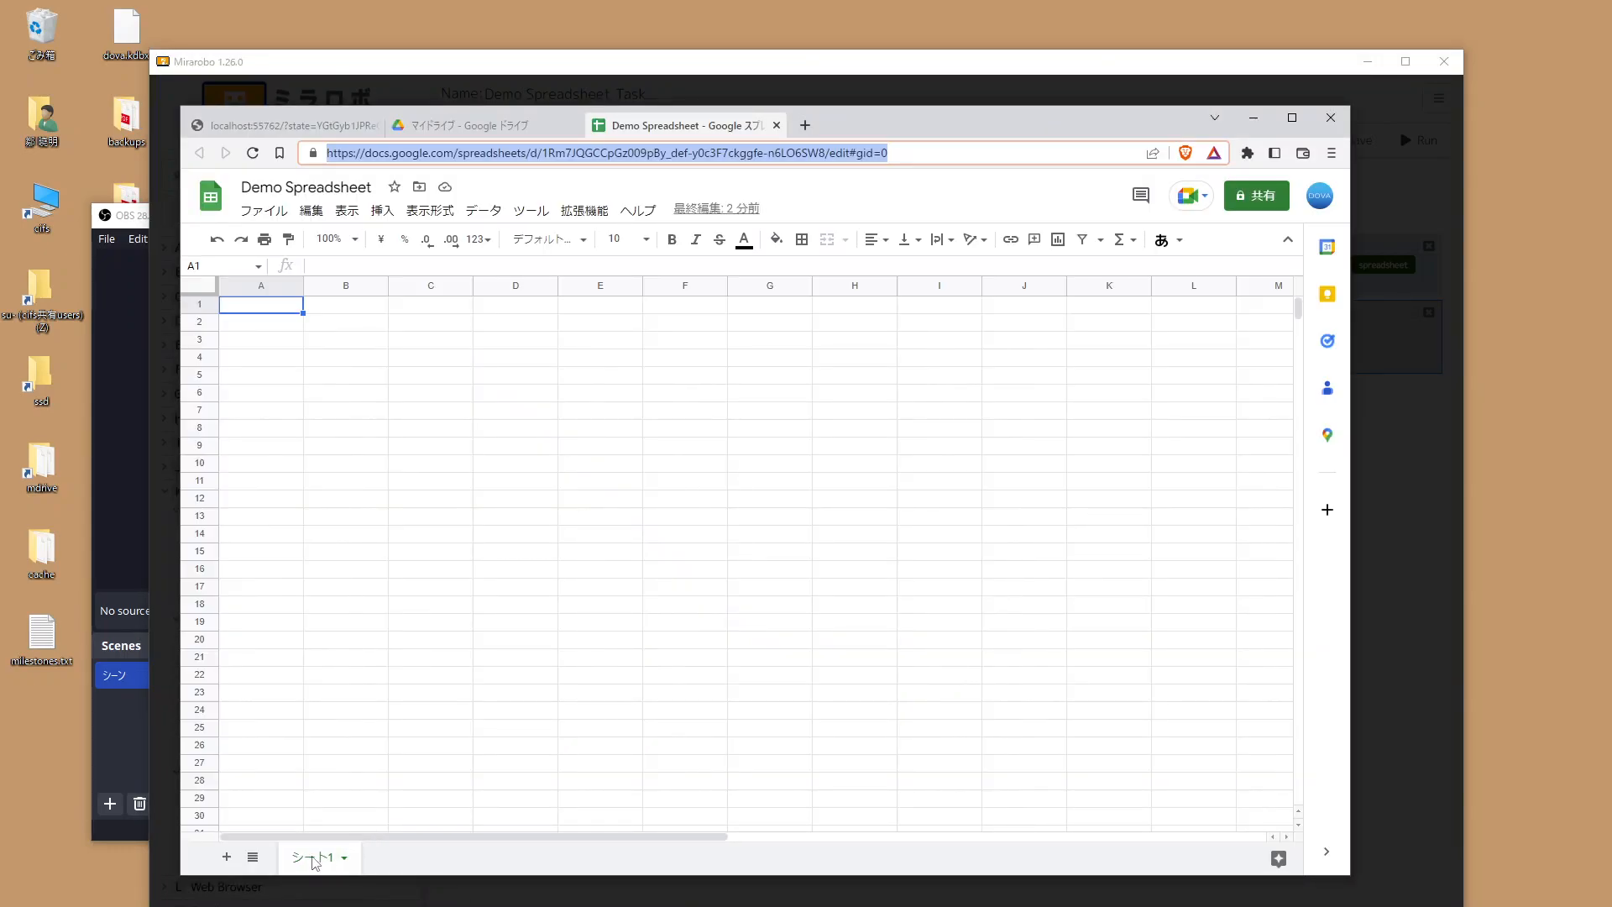
pyautogui.doubleClick(316, 857)
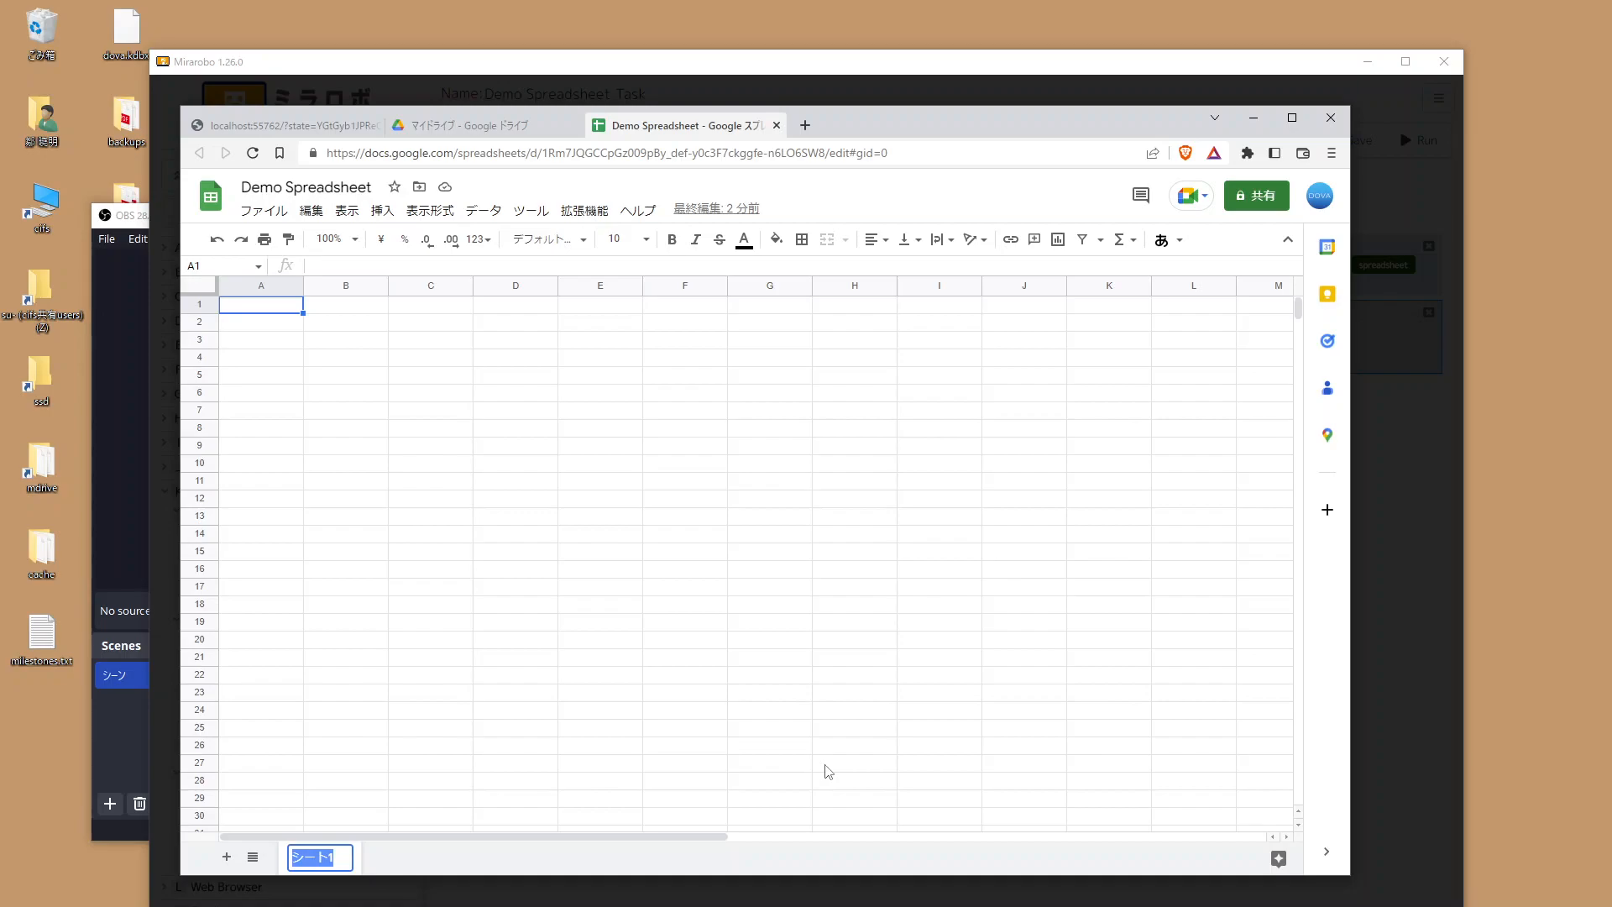
pyautogui.write('Sheet1')
pyautogui.press('Return')
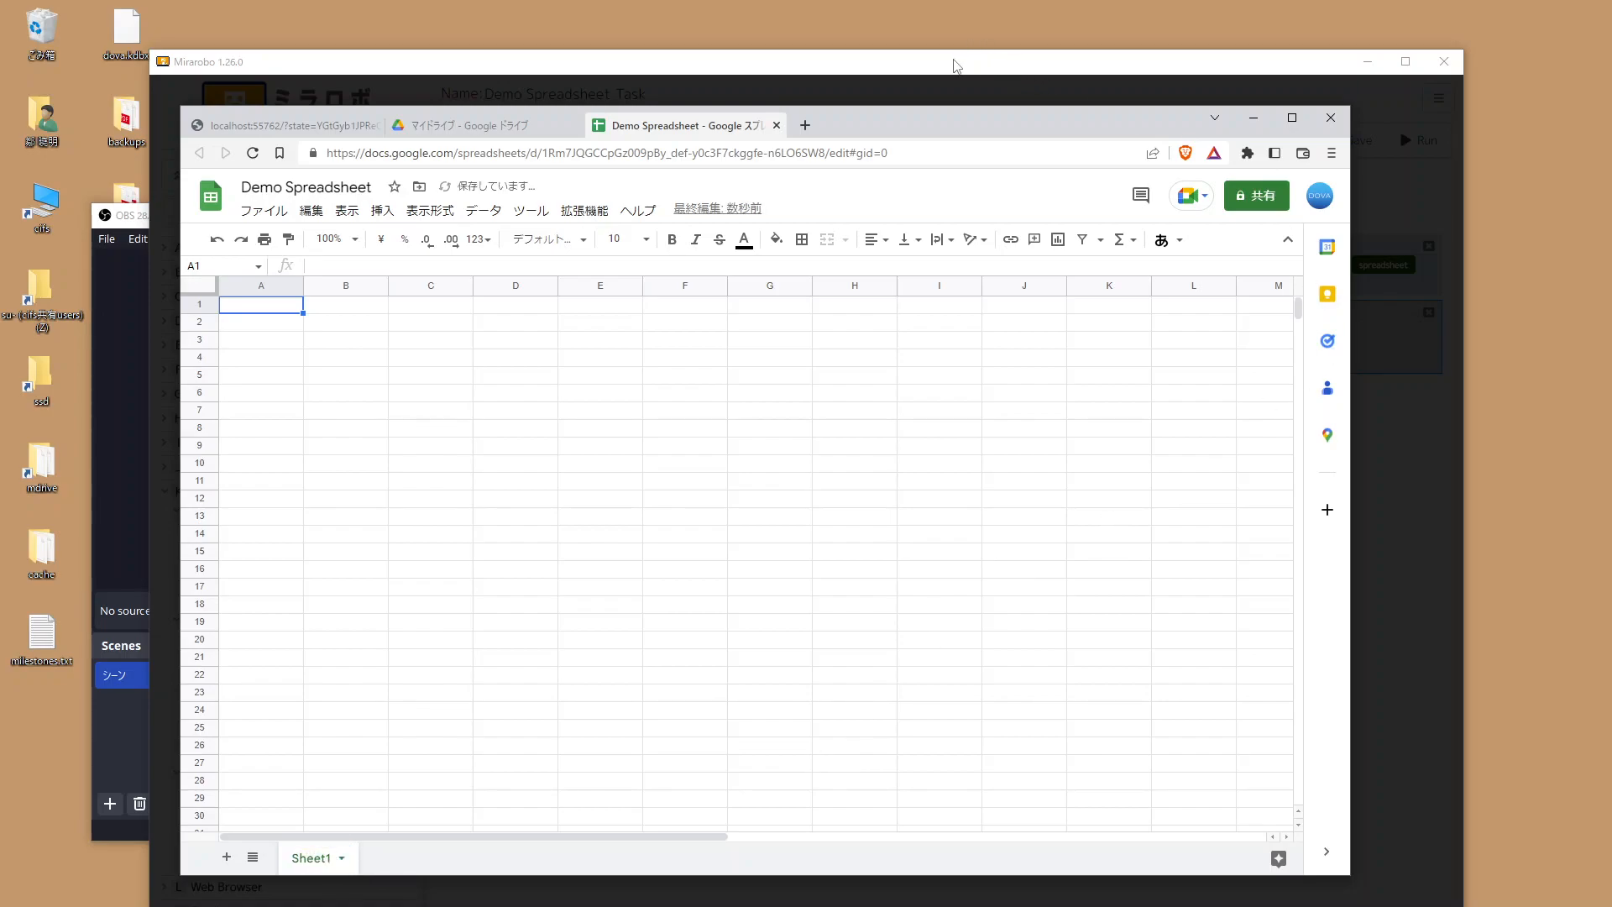
# Set sheet Sheet1, cell A1 and input 'New value!' in the cell-value step and confirm.
pyautogui.click(955, 65)
pyautogui.write('Sheet1')
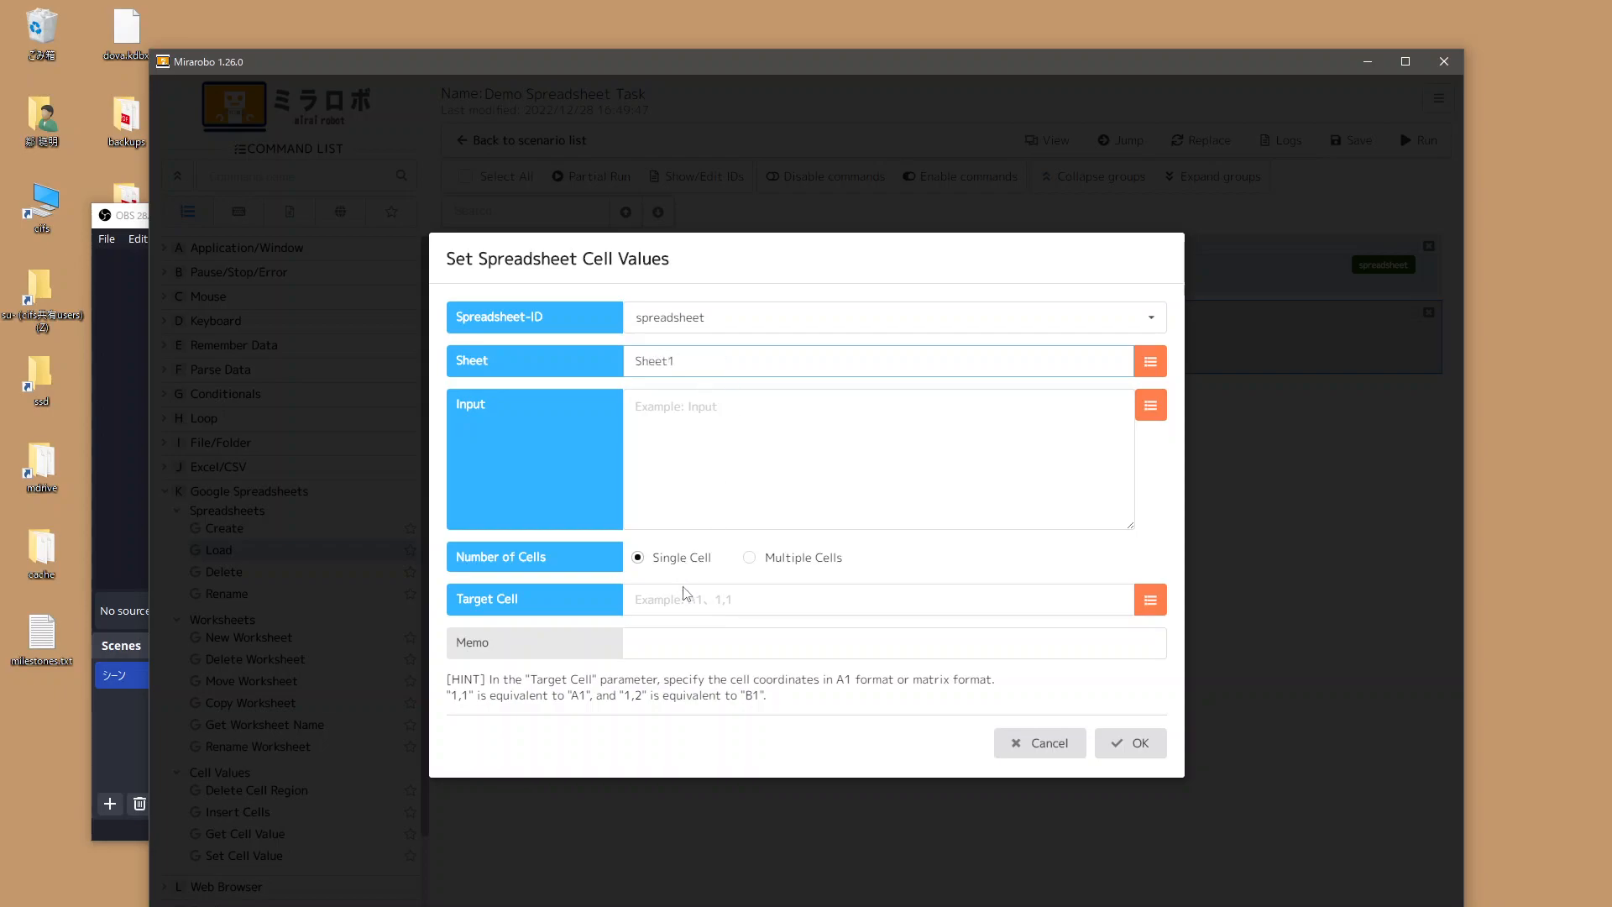
pyautogui.click(781, 595)
pyautogui.write('A1')
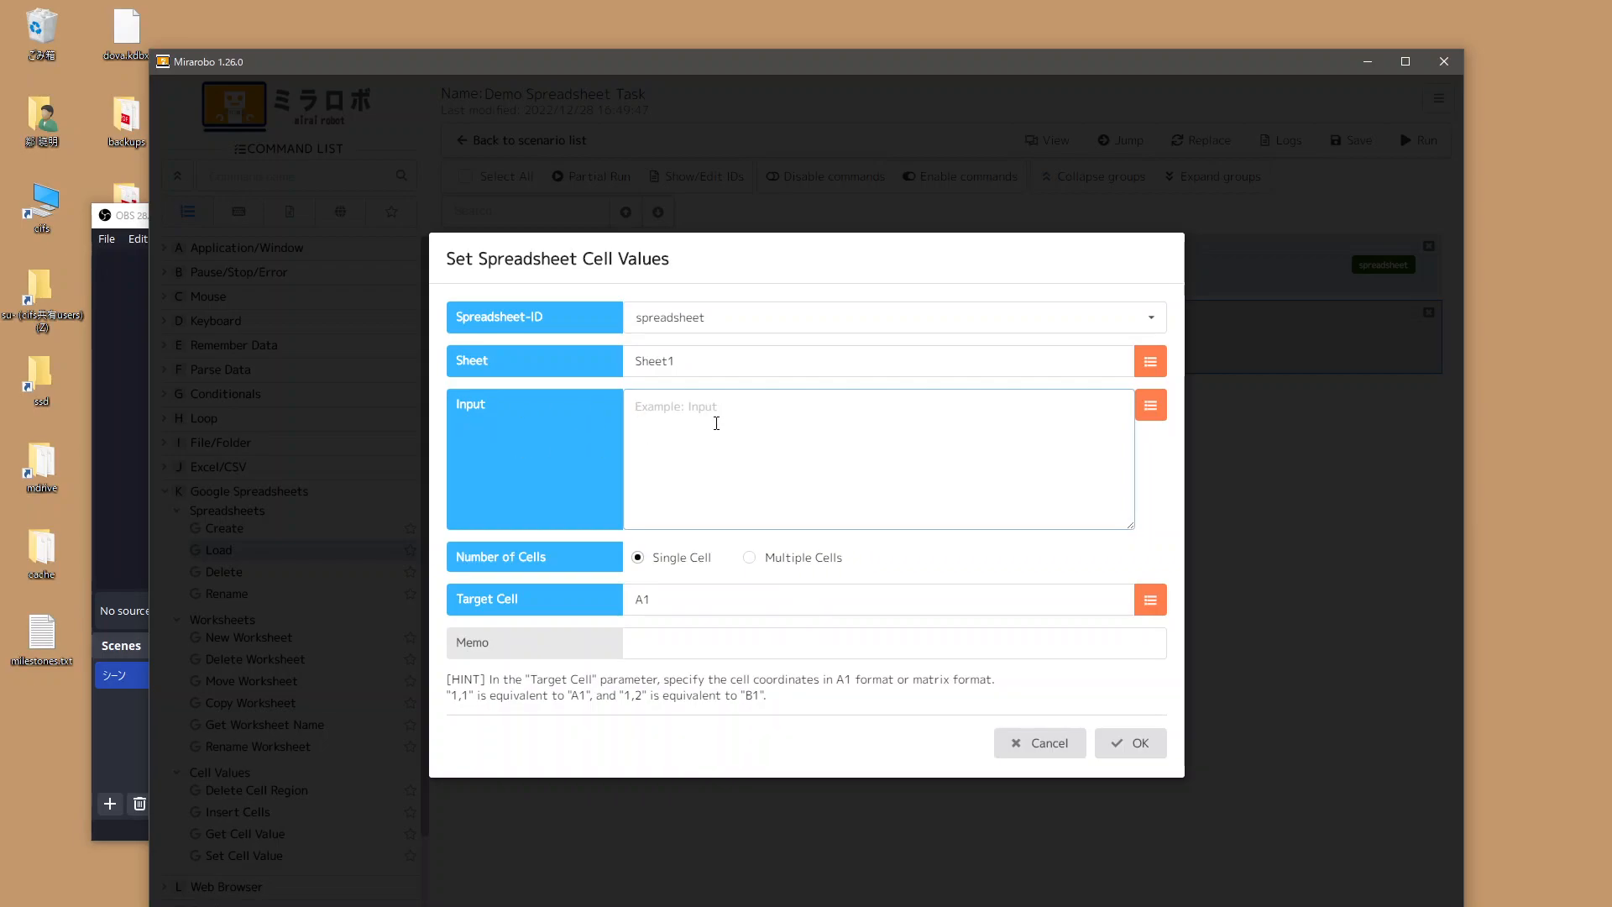
pyautogui.write('New value!')
pyautogui.click(1140, 746)
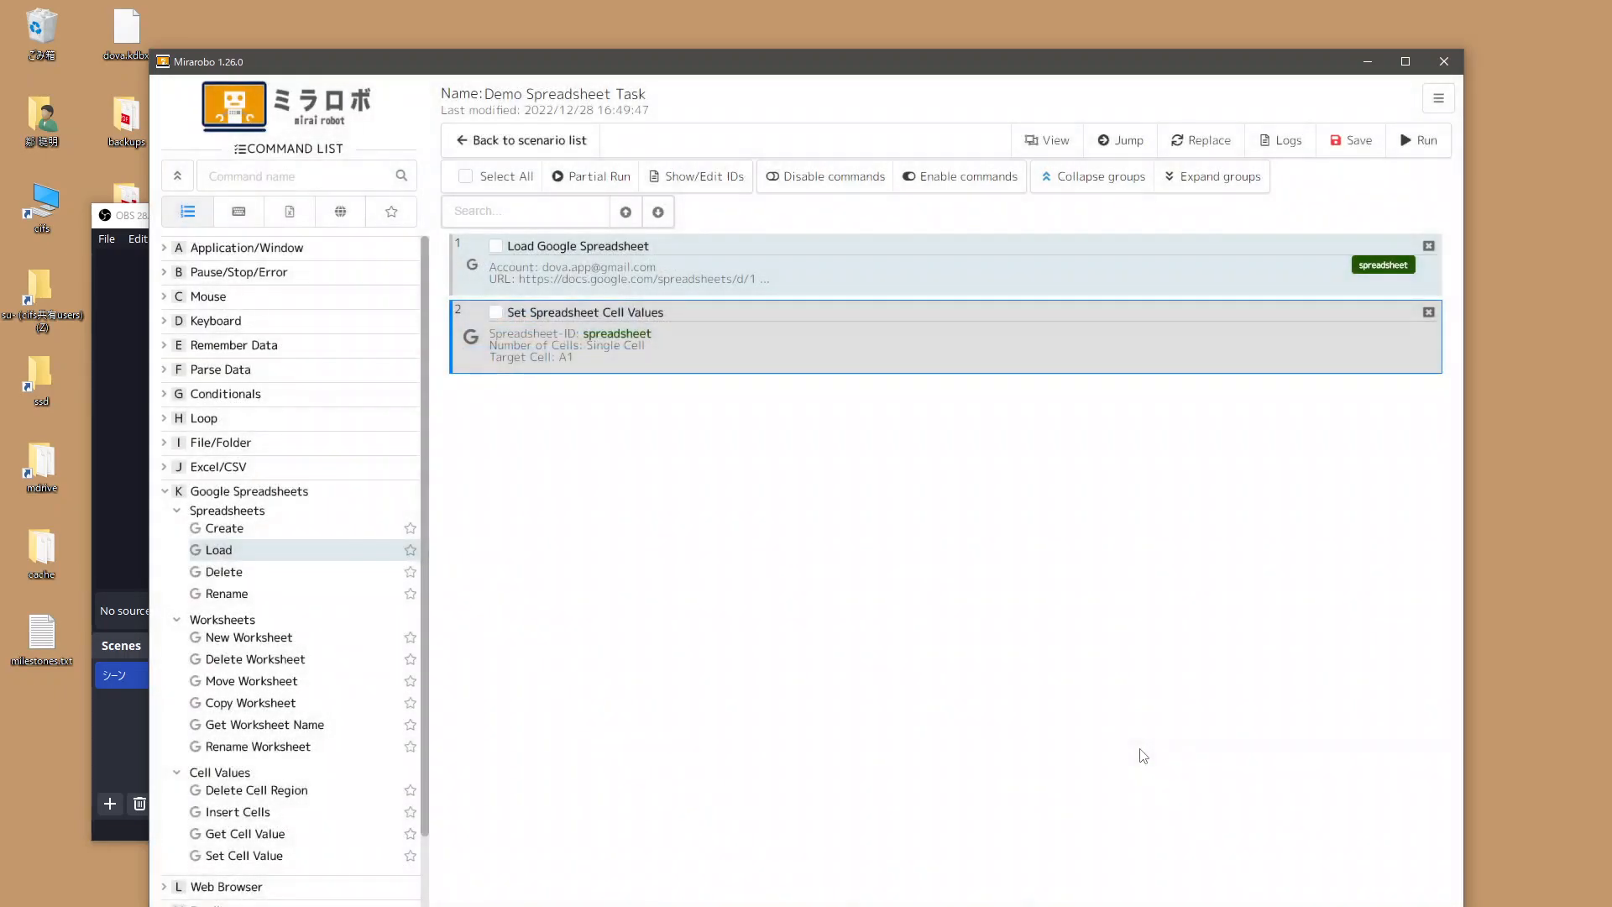
# Save the scenario and review the Load step's spreadsheet URL without changes.
pyautogui.click(1343, 140)
pyautogui.click(475, 271)
pyautogui.doubleClick(598, 271)
pyautogui.tripleClick(846, 486)
pyautogui.click(1044, 658)
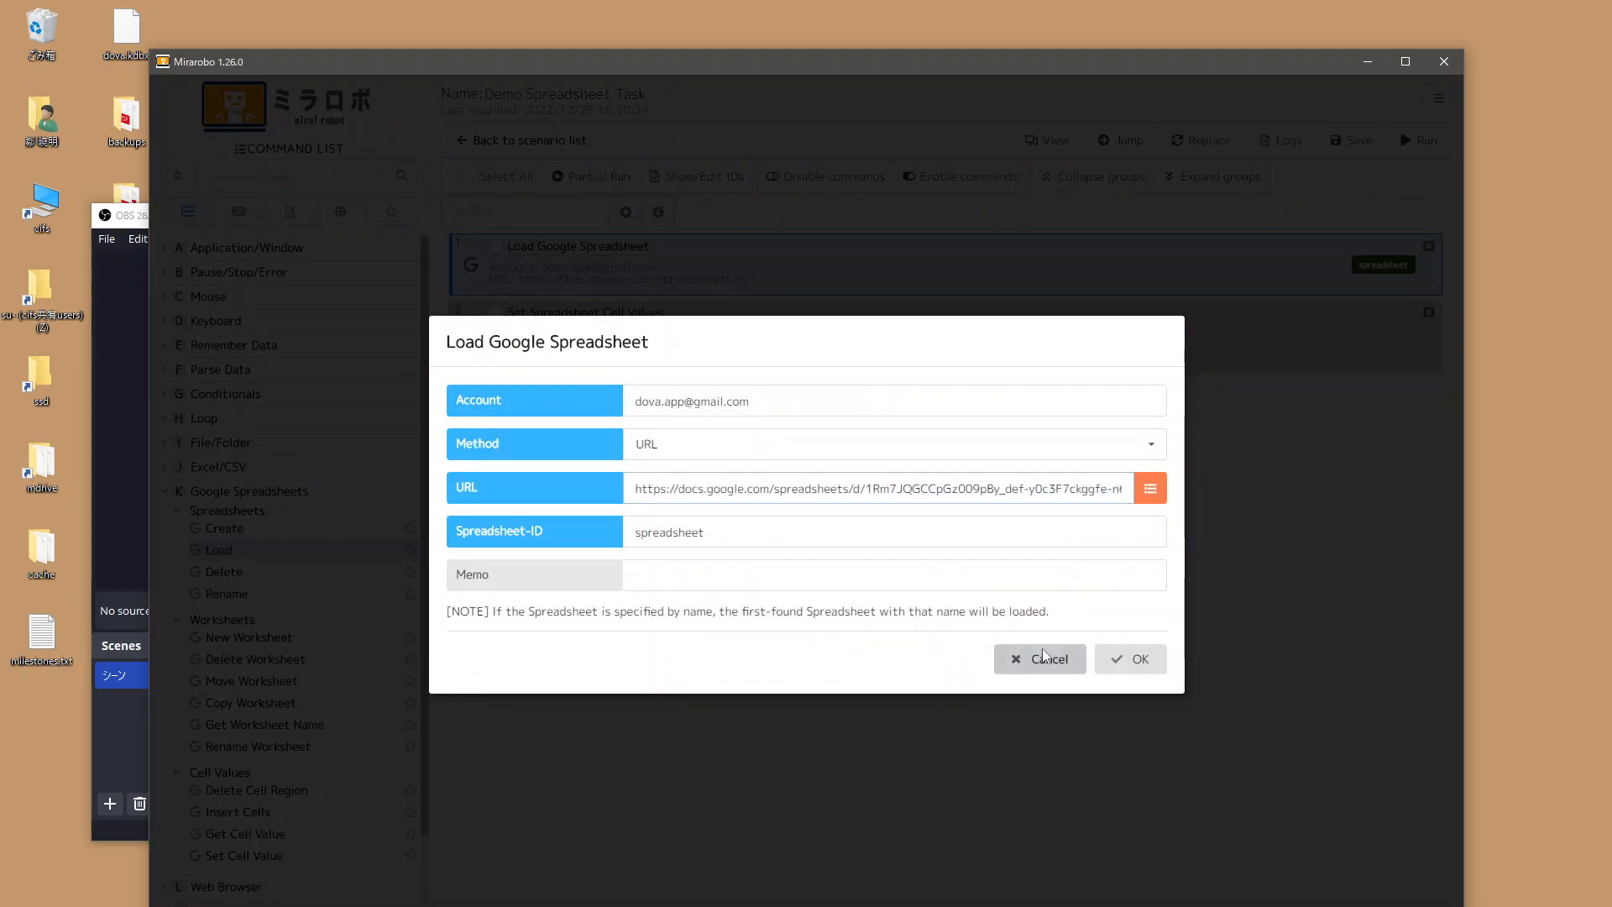
pyautogui.click(657, 346)
# Review the cell-value step's Sheet1 and 'New value!' settings, then run the scenario.
pyautogui.doubleClick(657, 346)
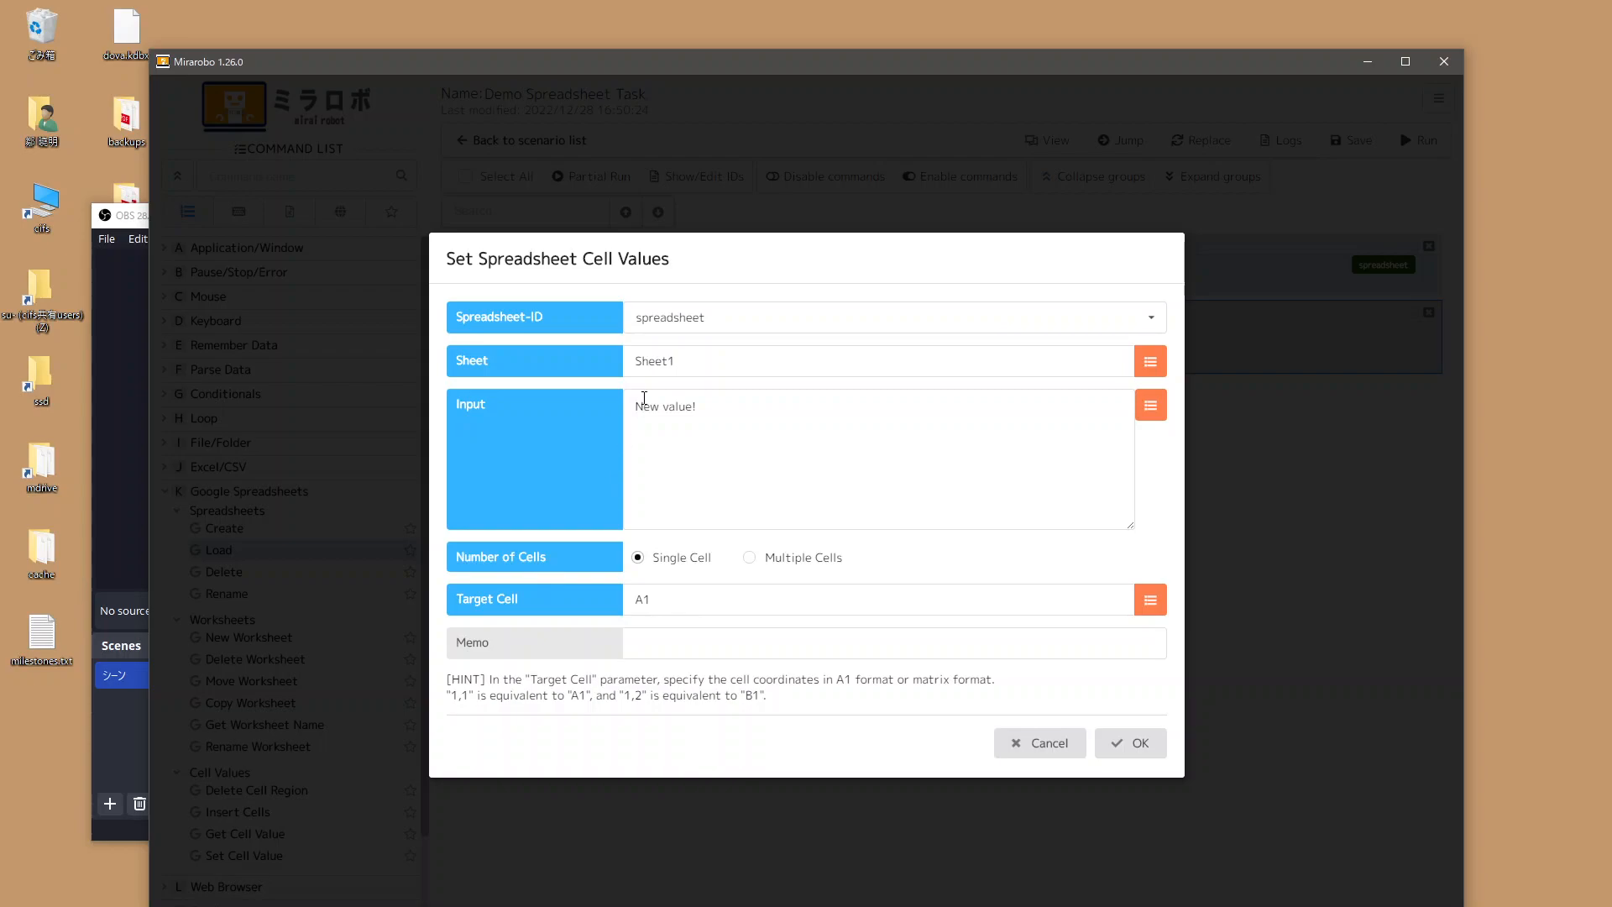
pyautogui.moveTo(759, 361); pyautogui.dragTo(557, 356)
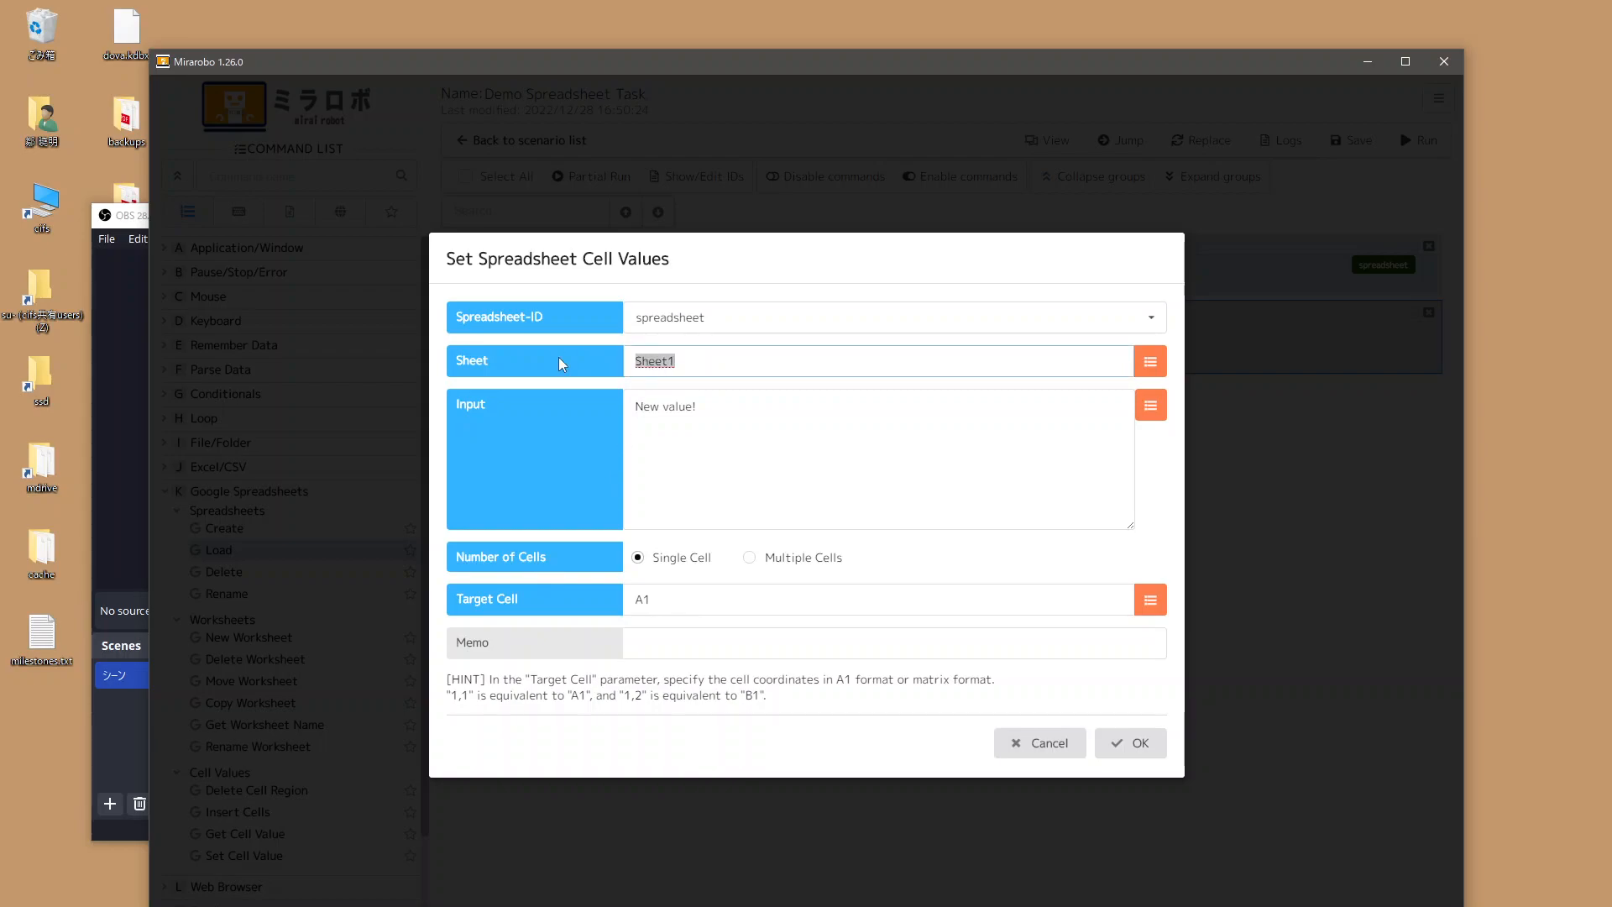
pyautogui.tripleClick(723, 414)
pyautogui.click(1045, 742)
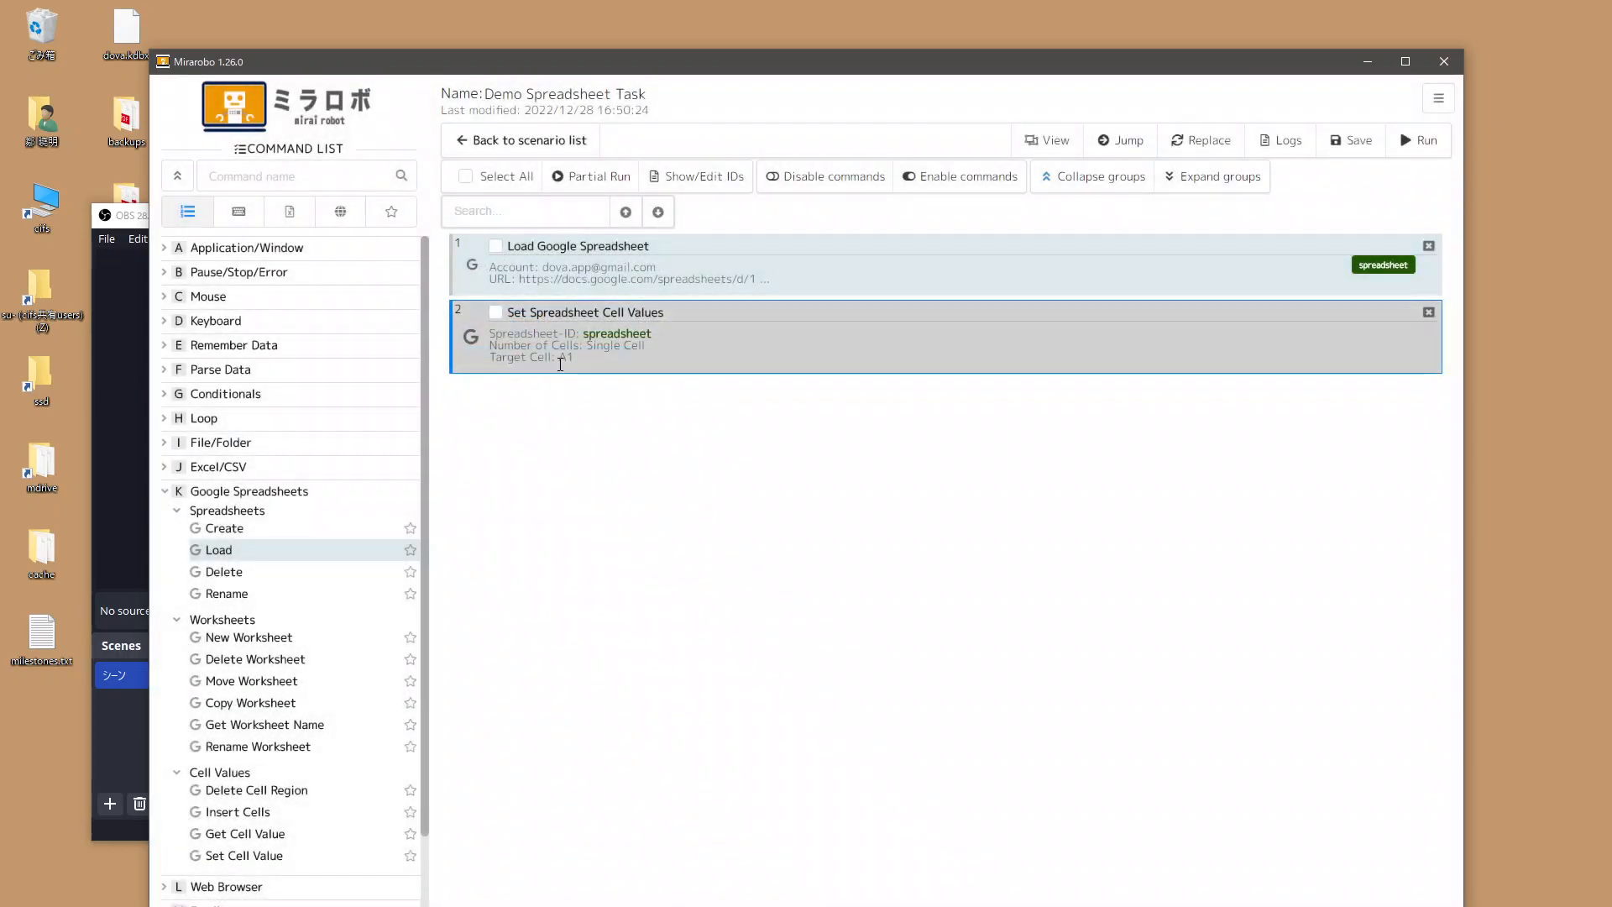
pyautogui.click(1409, 150)
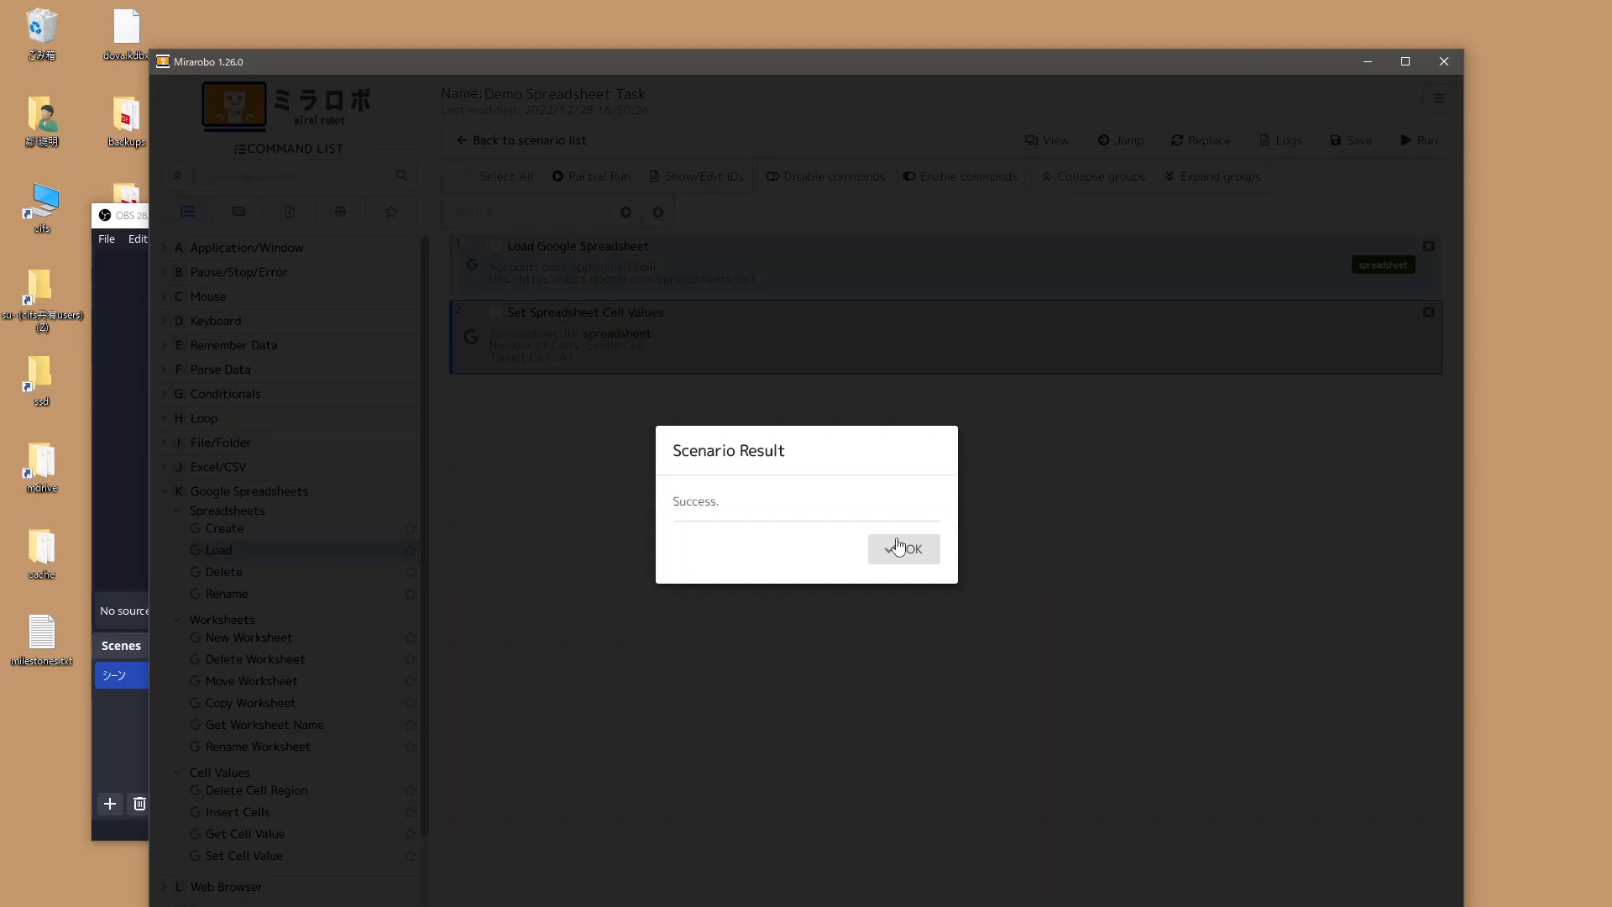
# Dismiss the scenario result, confirm cell A1 of Demo Spreadsheet reads 'New value!', then return to Mirarobo.
pyautogui.click(898, 547)
pyautogui.hotkey('alt', 'Tab')
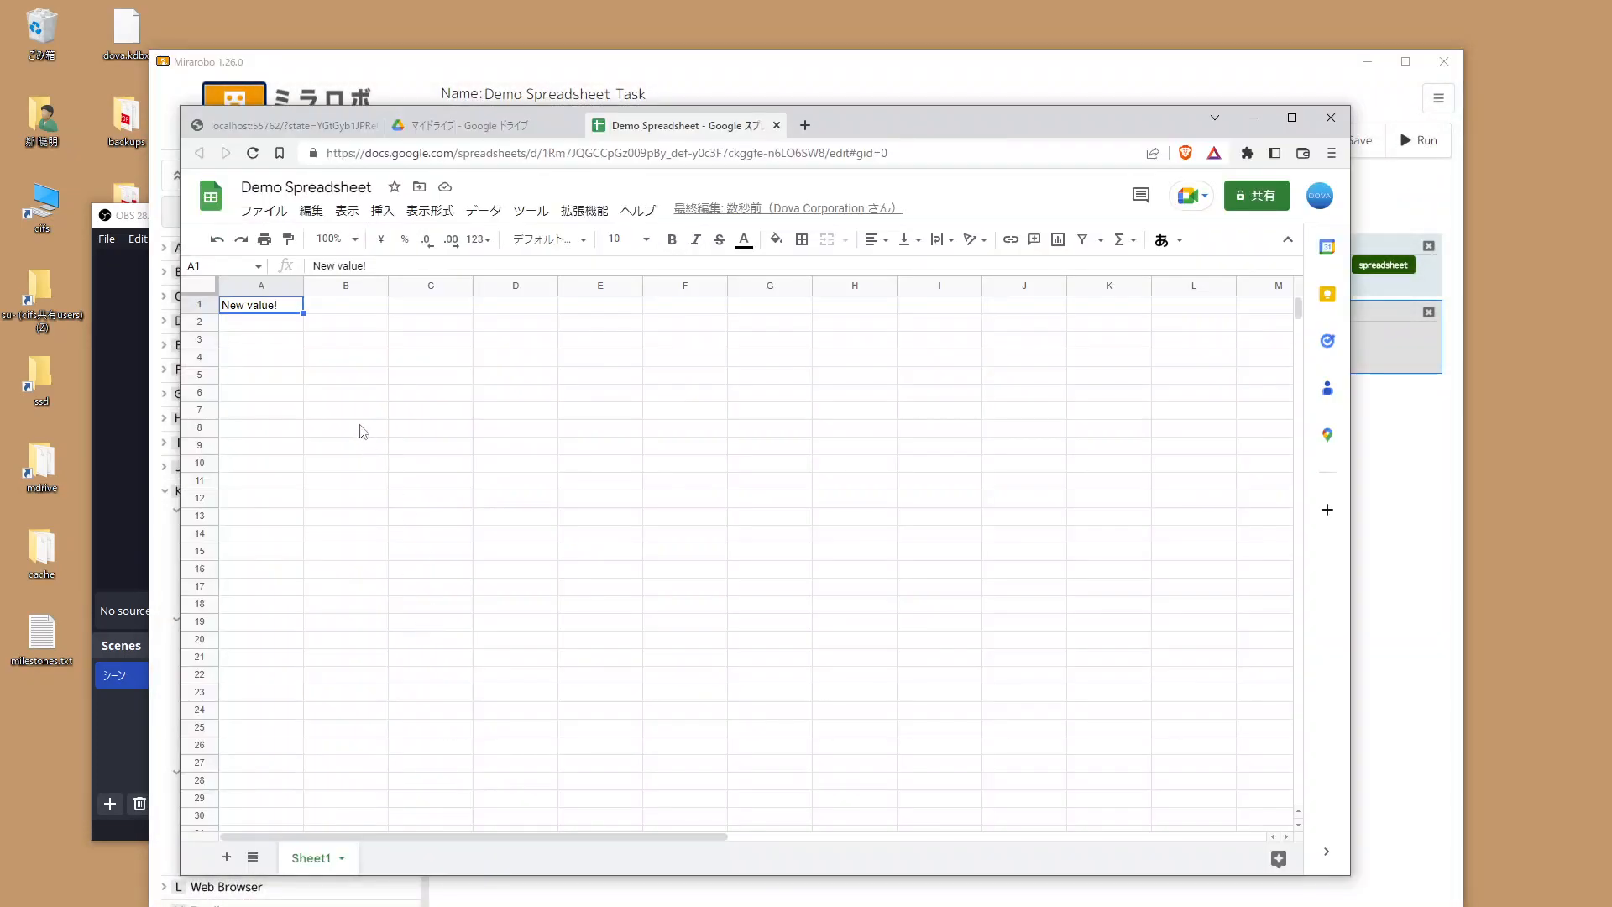
pyautogui.click(324, 359)
pyautogui.click(252, 324)
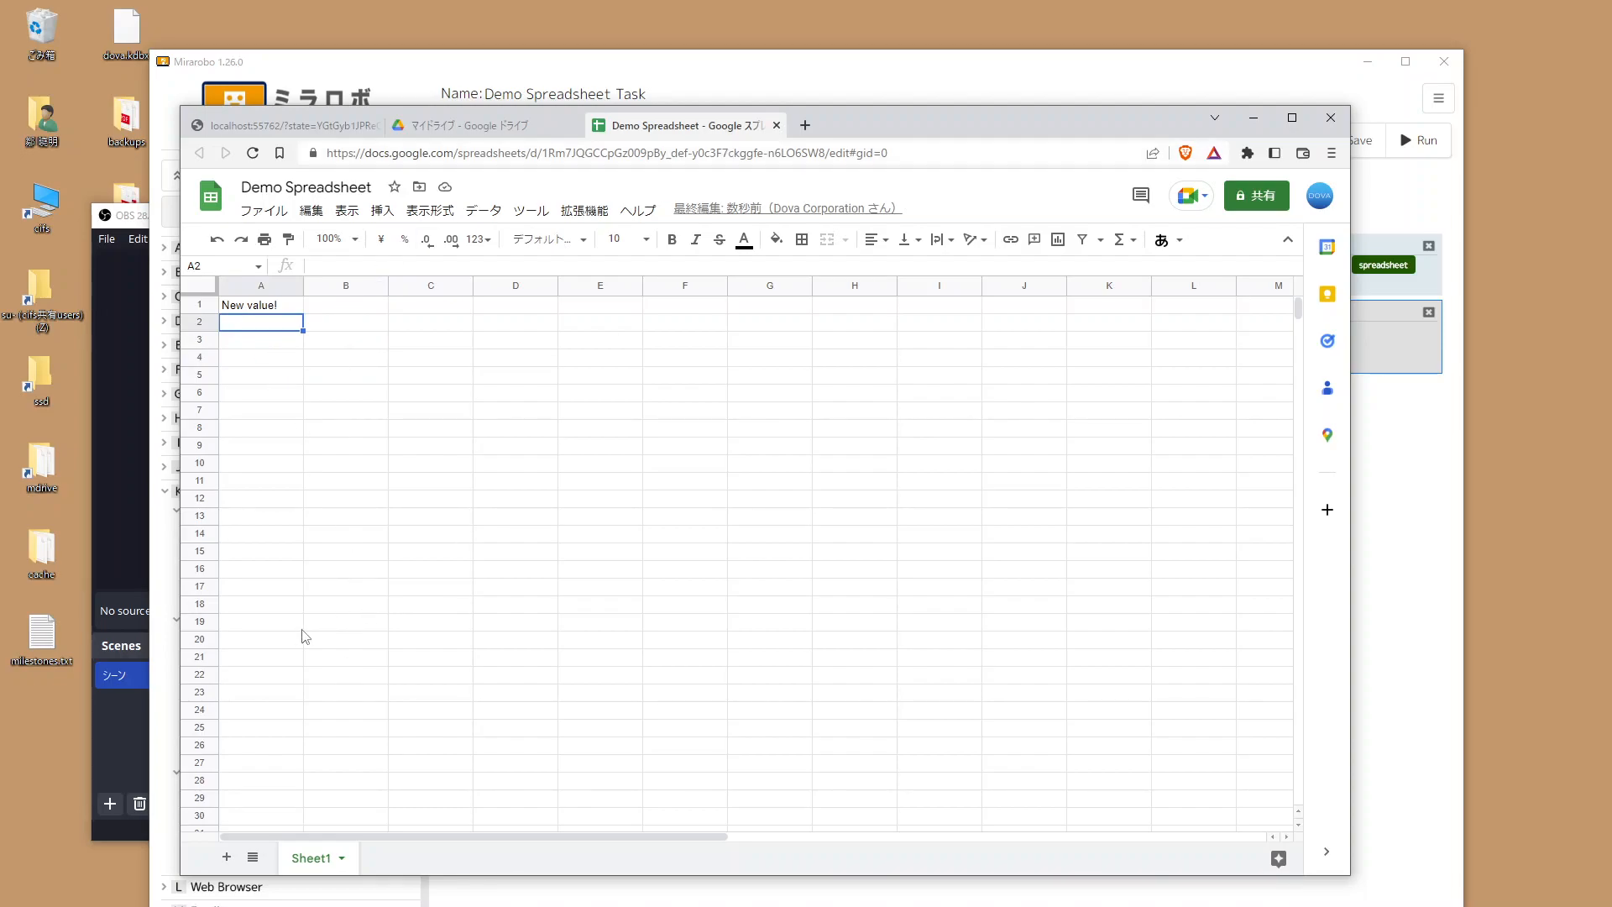
pyautogui.doubleClick(243, 306)
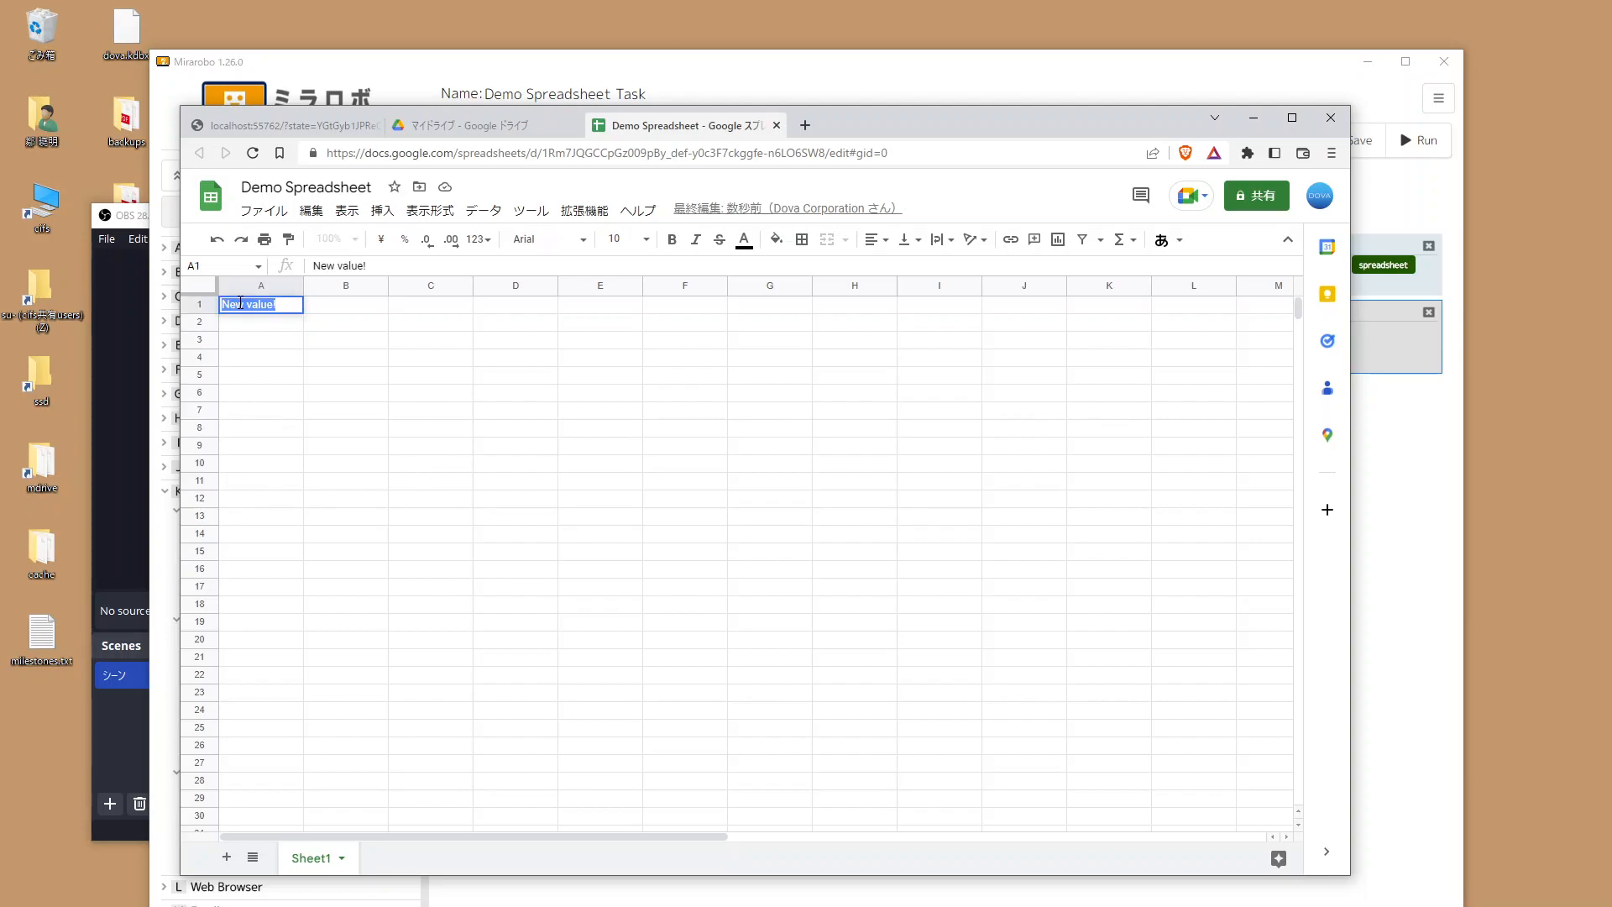
pyautogui.click(321, 316)
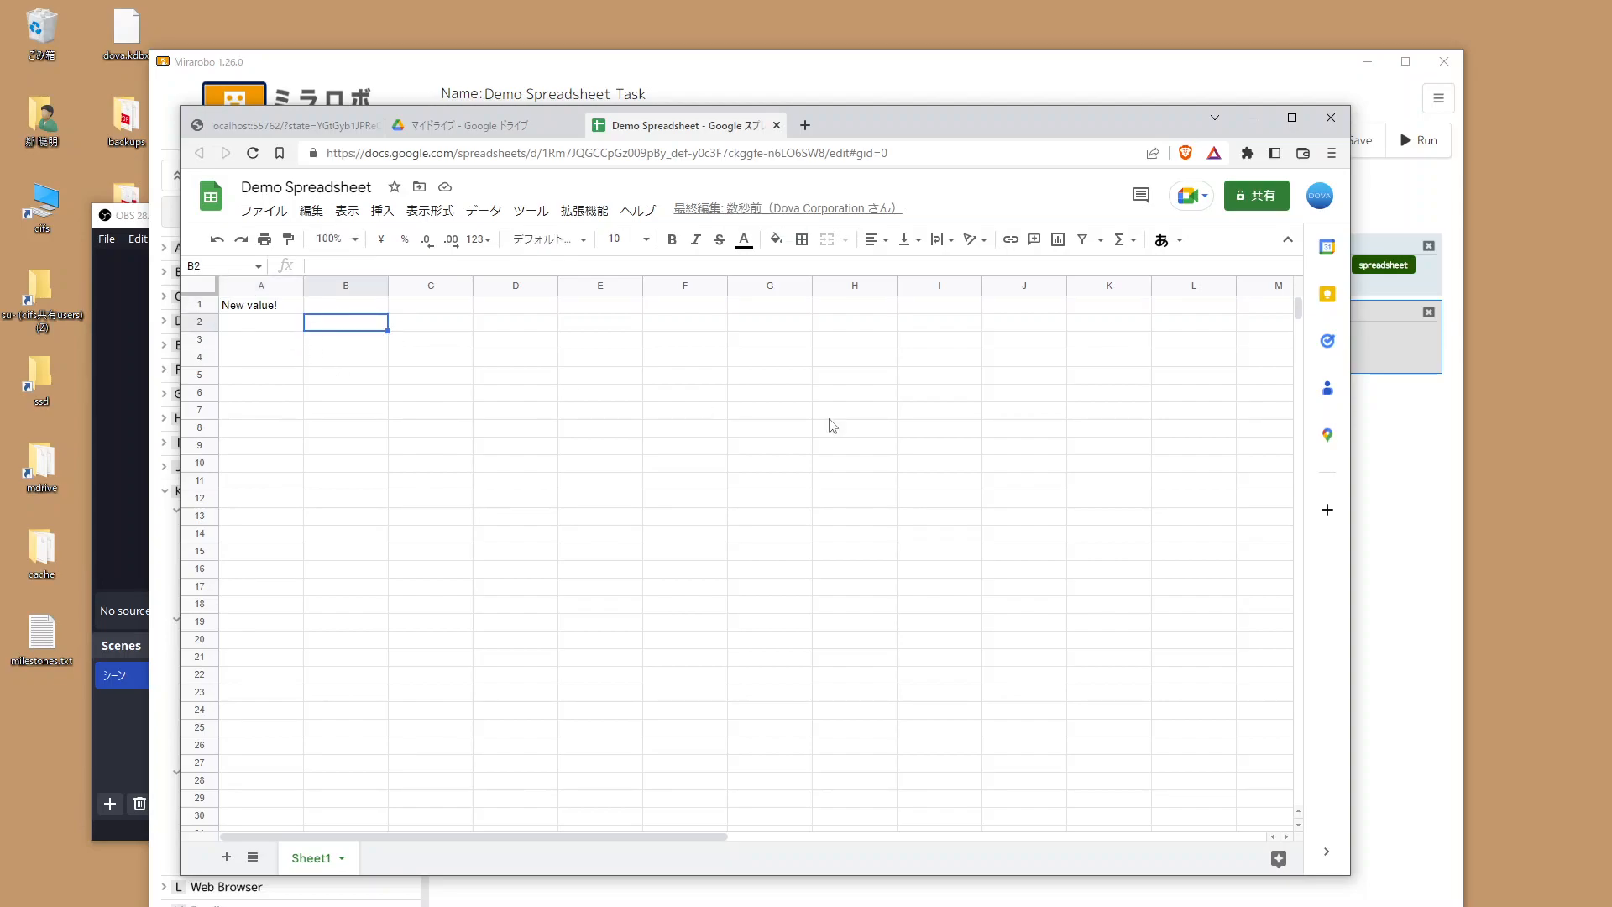
pyautogui.click(1421, 472)
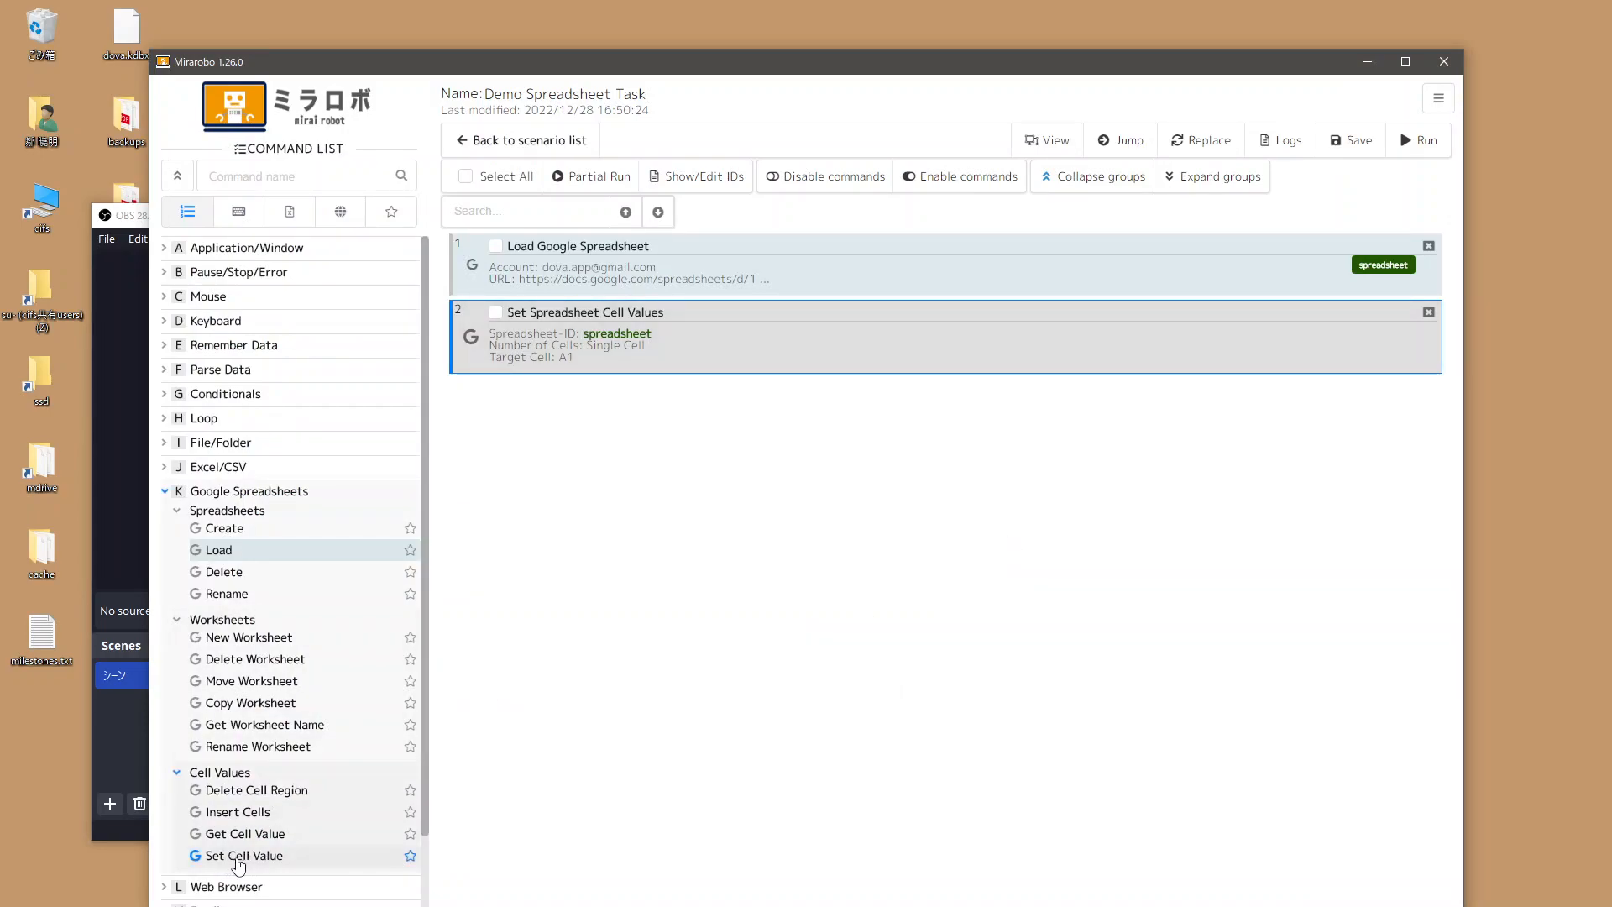
# Remove the Set Spreadsheet Cell Values and Load Google Spreadsheet steps and add a Delete Google Spreadsheet step.
pyautogui.click(1432, 316)
pyautogui.click(1428, 247)
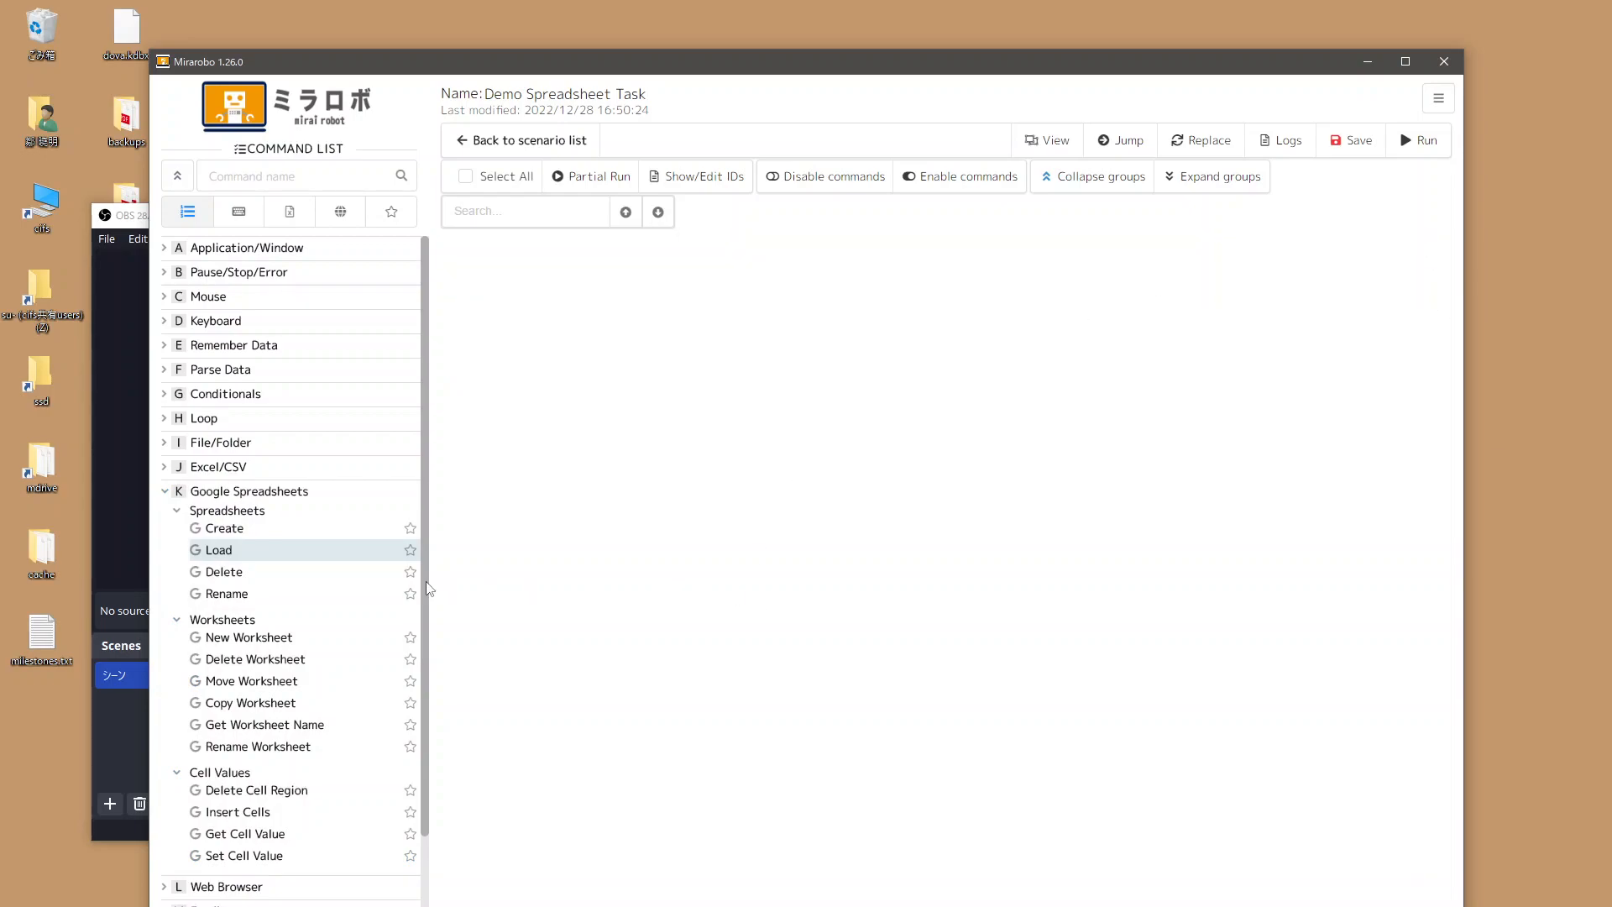
pyautogui.doubleClick(227, 574)
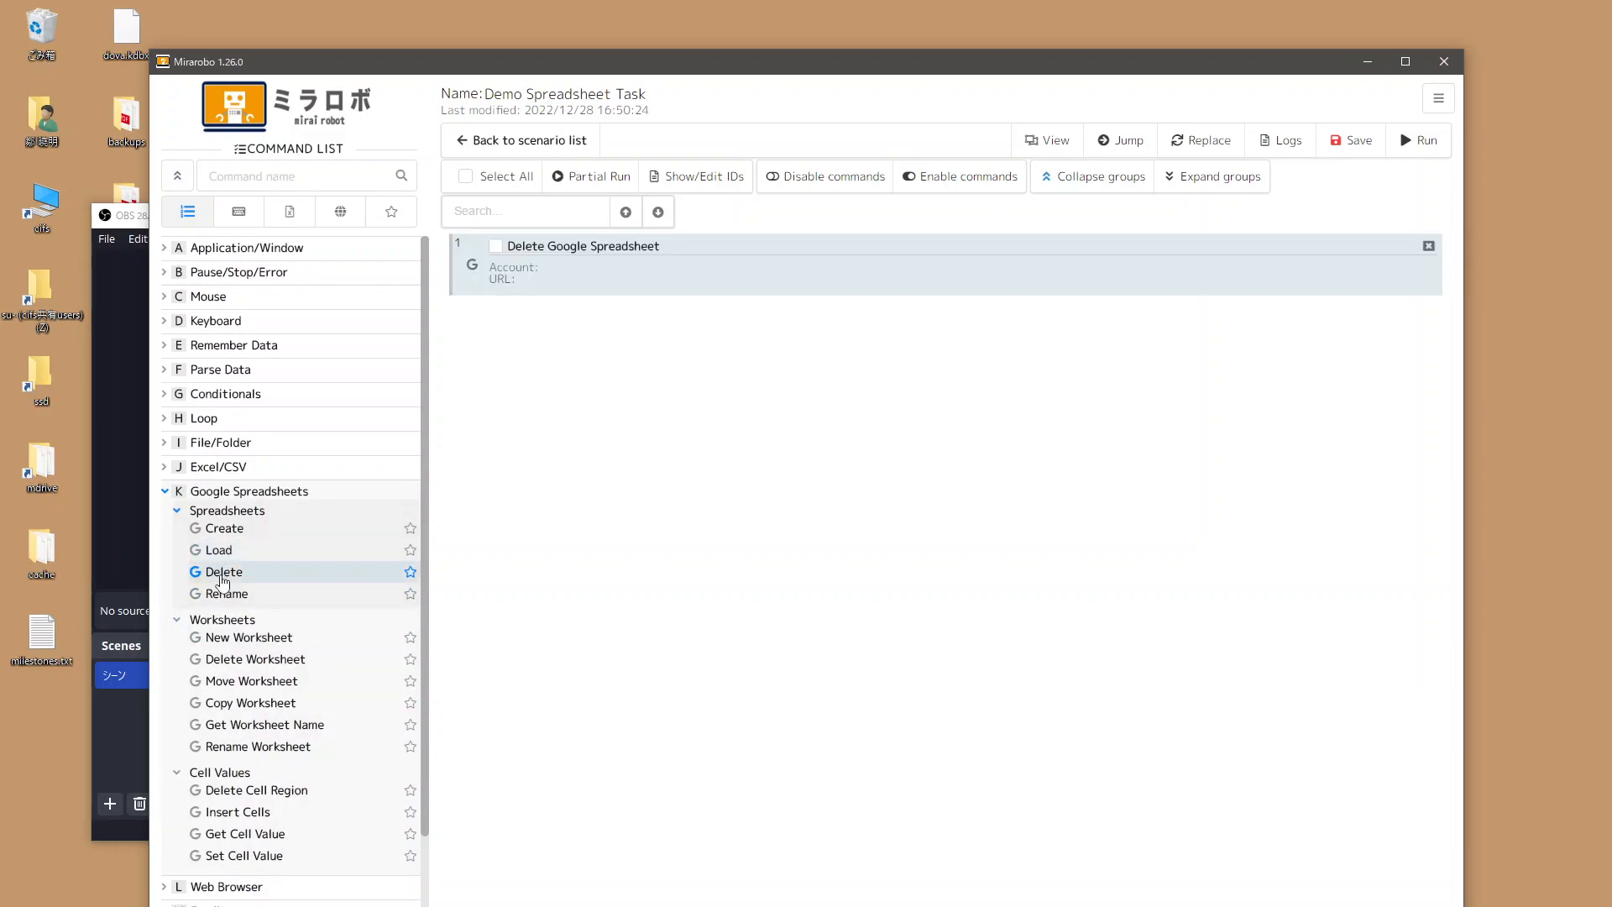
# Configure the Delete Google Spreadsheet step with the authorized Google account and the pasted Demo Spreadsheet URL.
pyautogui.doubleClick(651, 289)
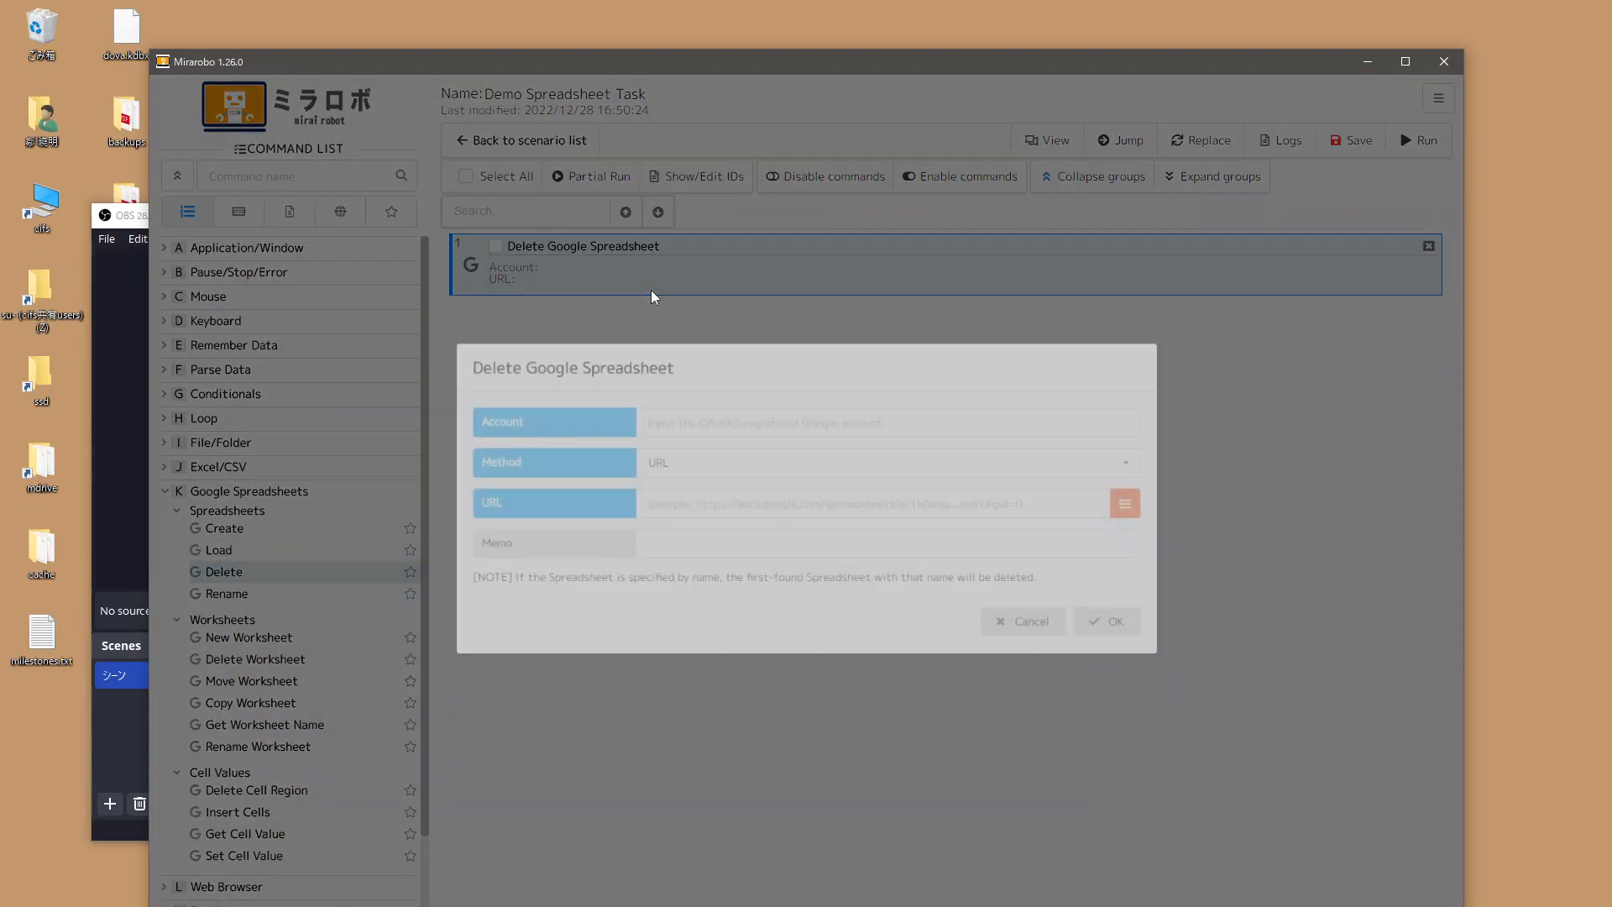
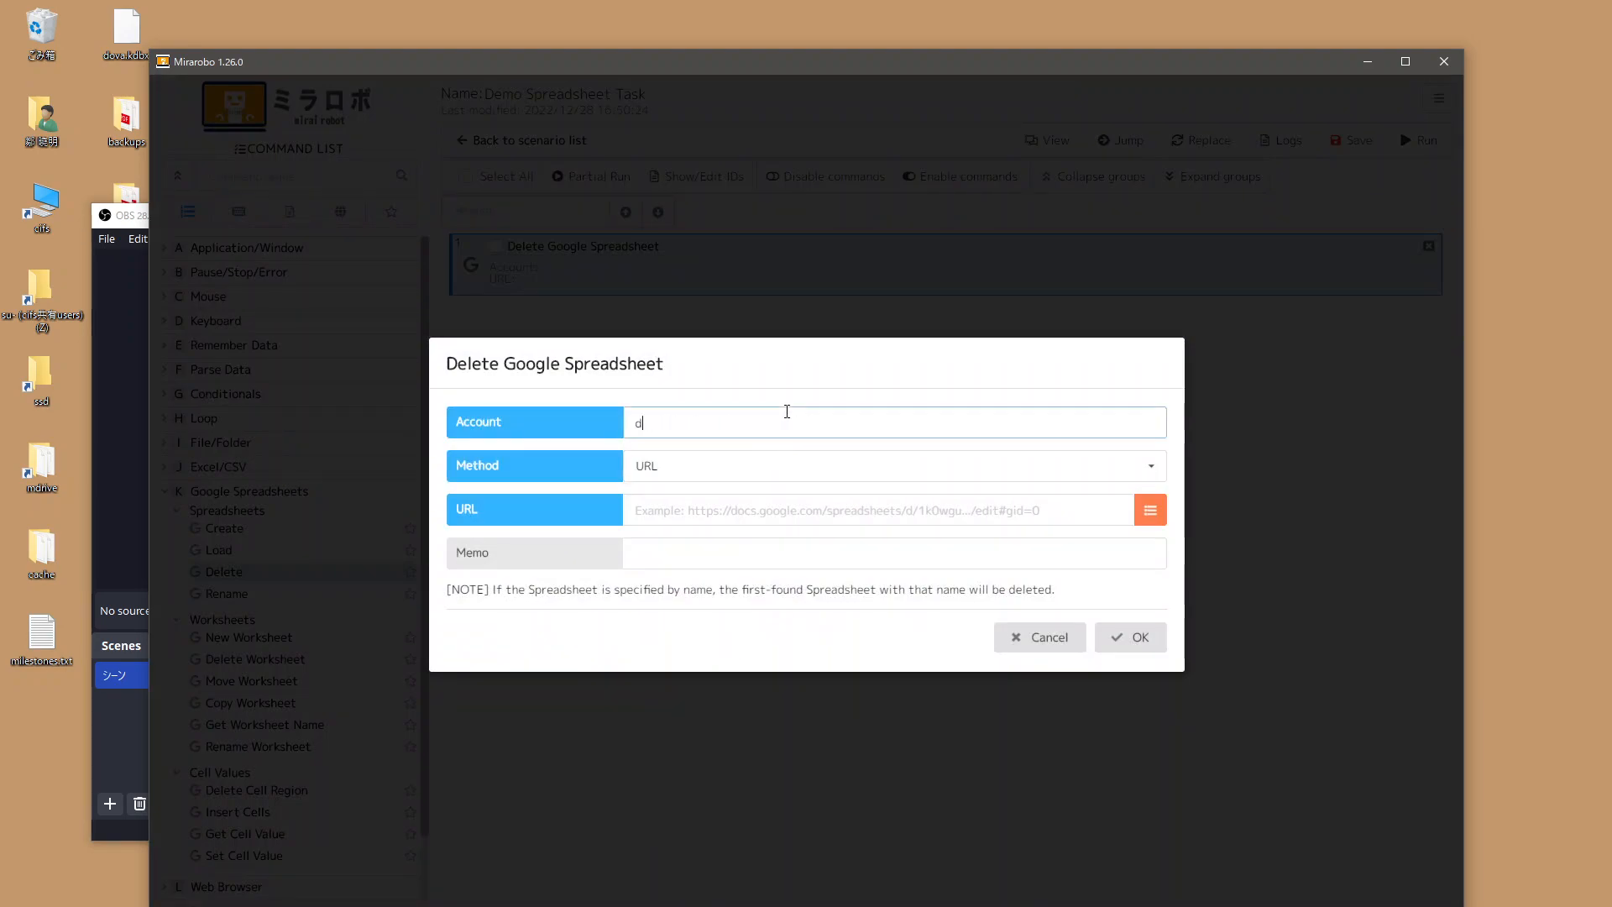
pyautogui.click(739, 509)
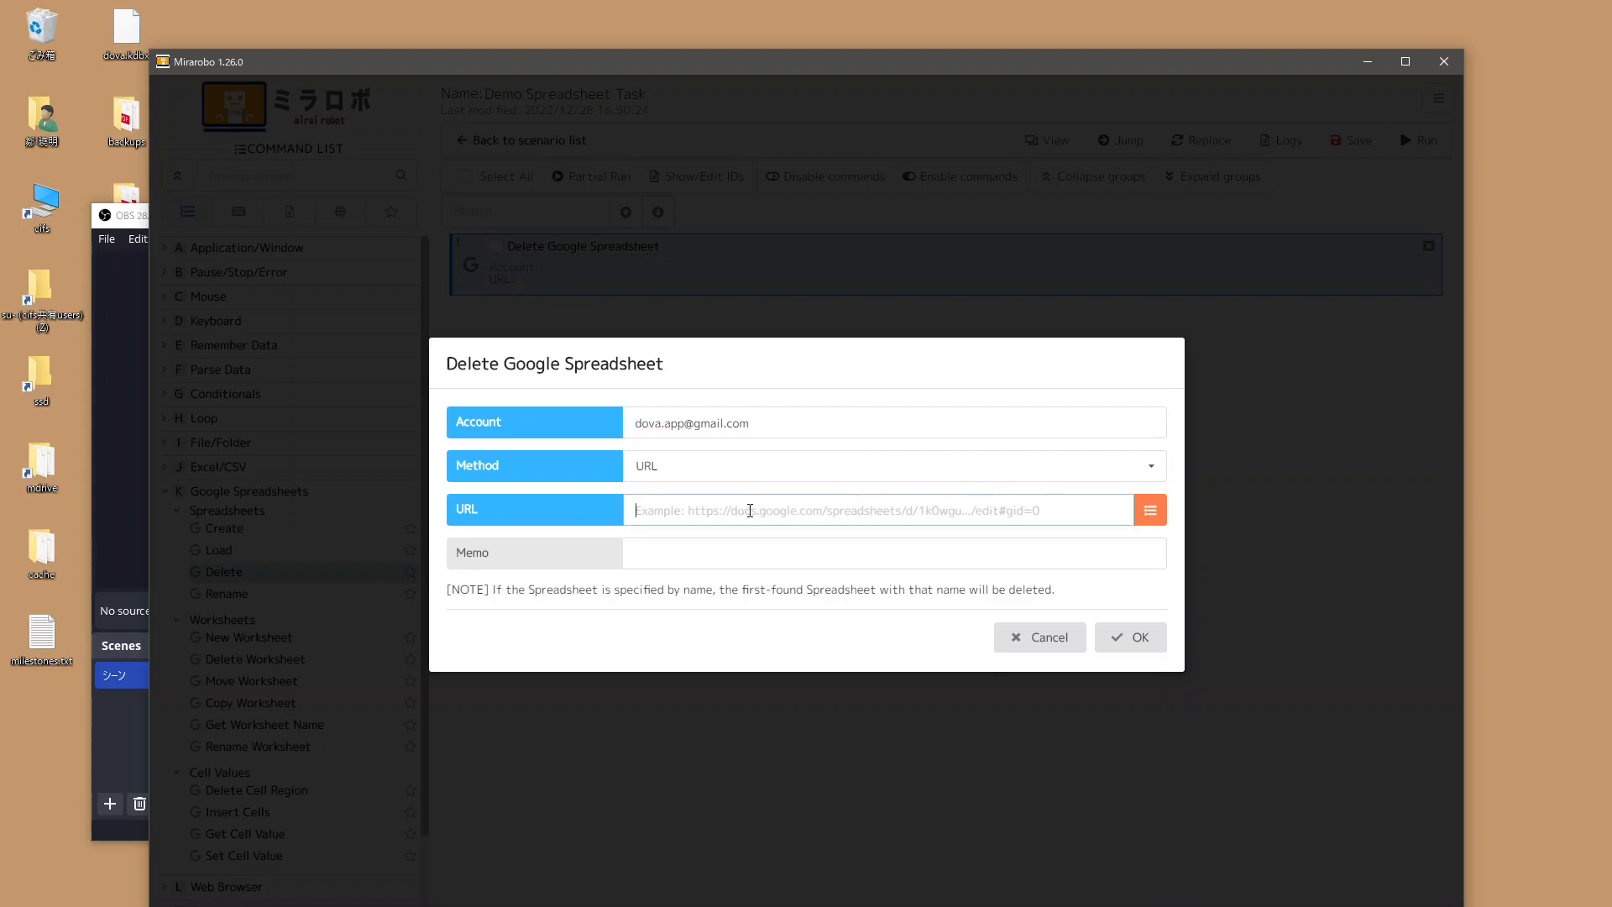
pyautogui.doubleClick(705, 517)
pyautogui.click(862, 515)
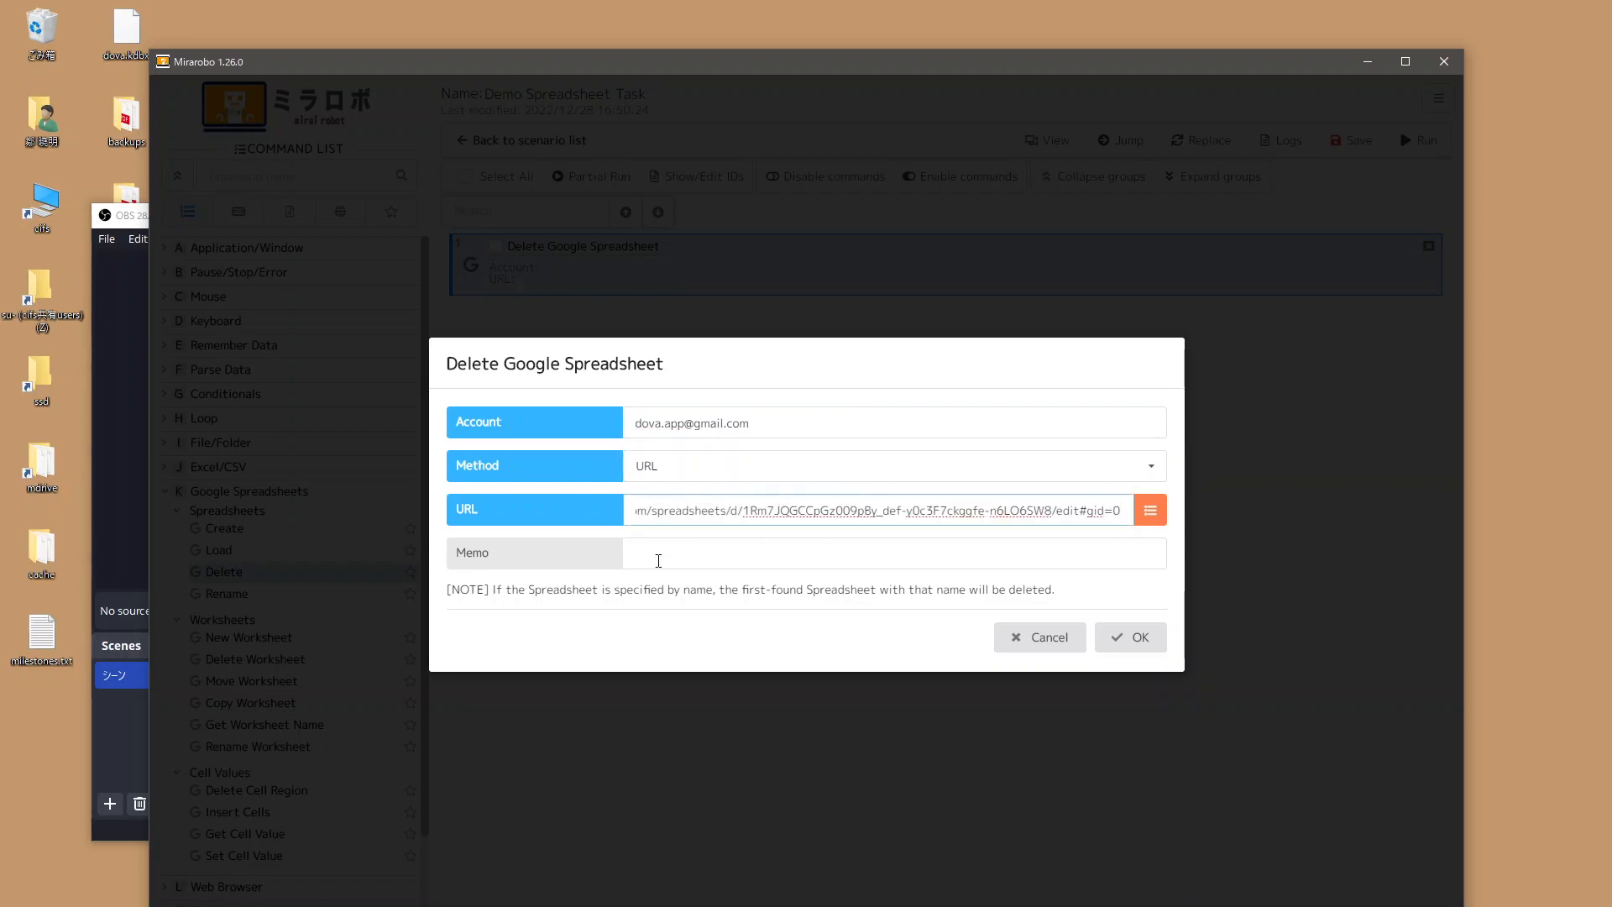
pyautogui.click(1157, 643)
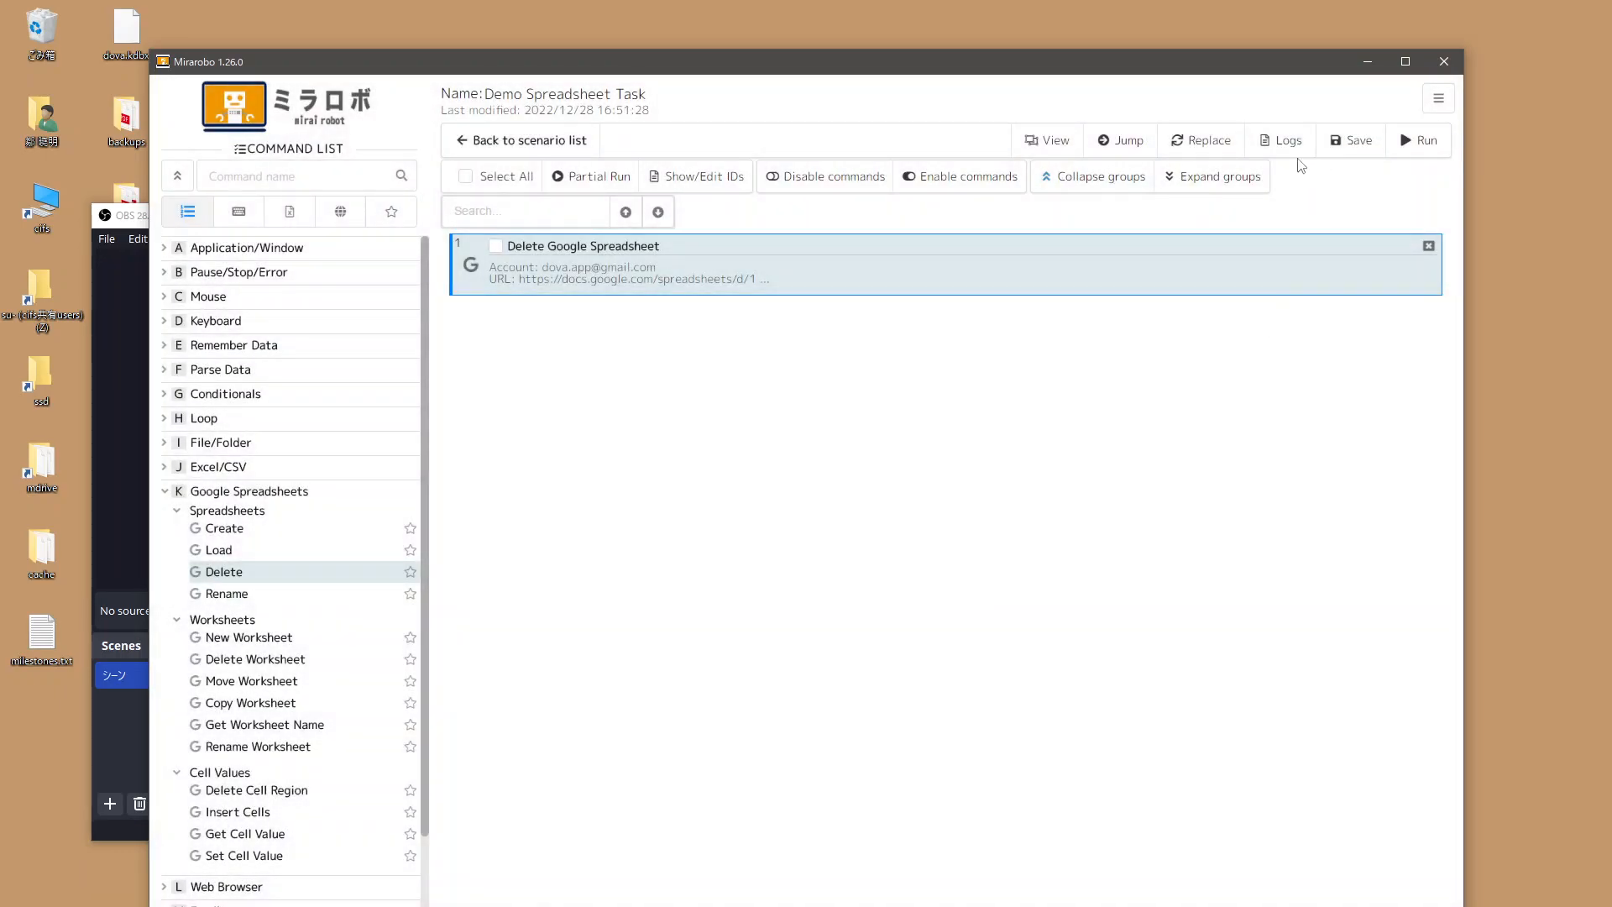
# Run the delete scenario, acknowledge the Success result, and bring the Demo Spreadsheet browser window forward.
pyautogui.click(1417, 155)
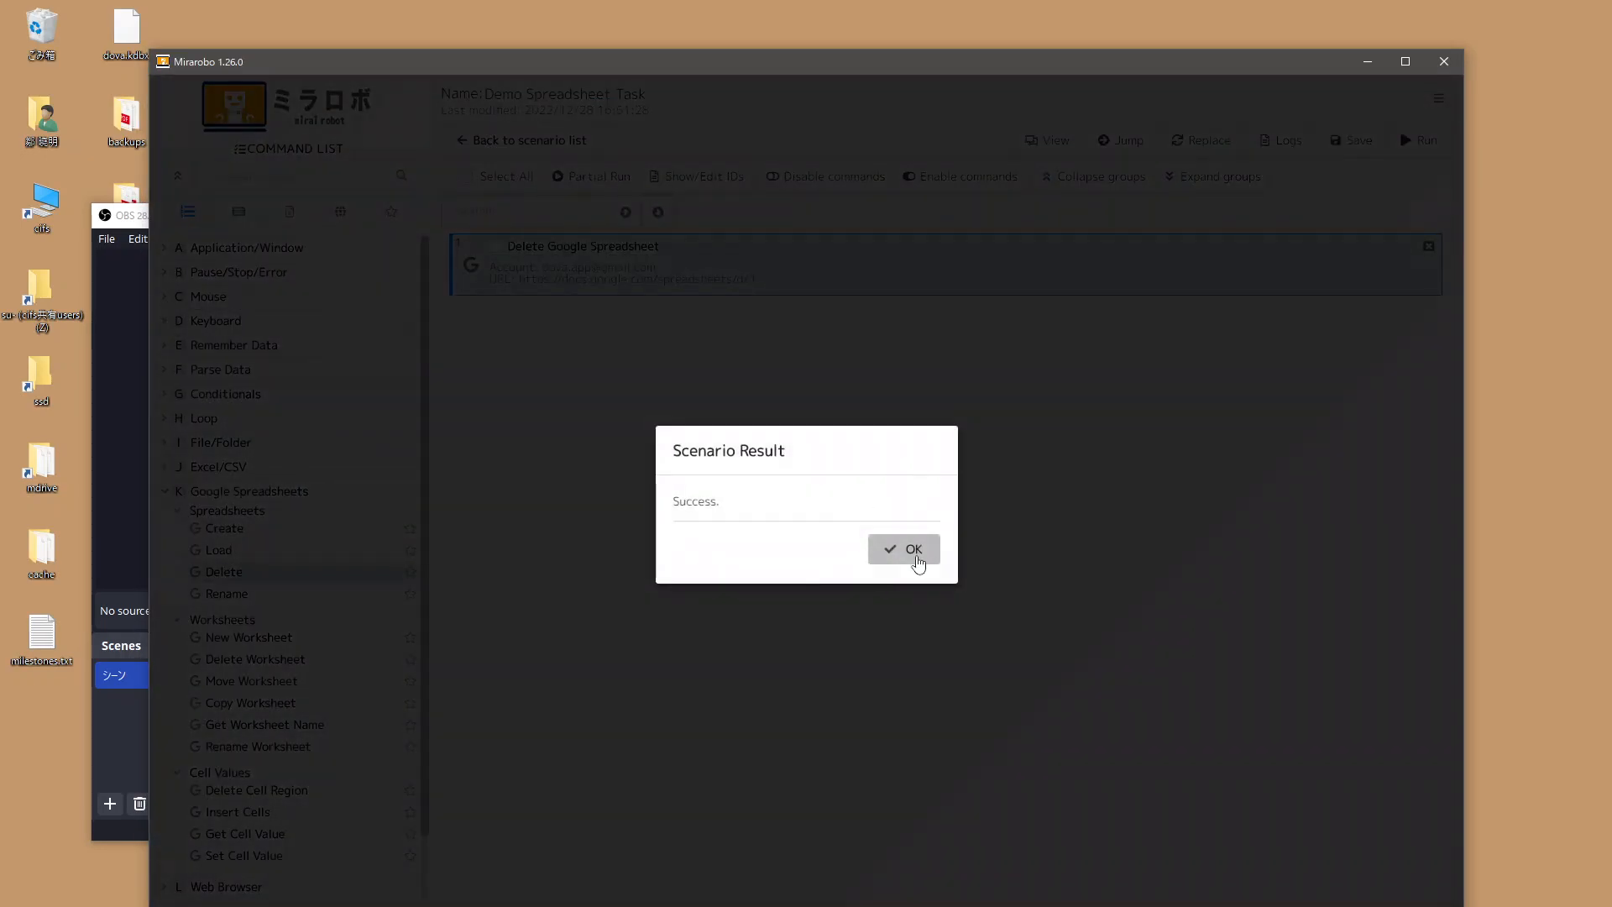
pyautogui.click(914, 550)
pyautogui.hotkey('alt', 'Tab')
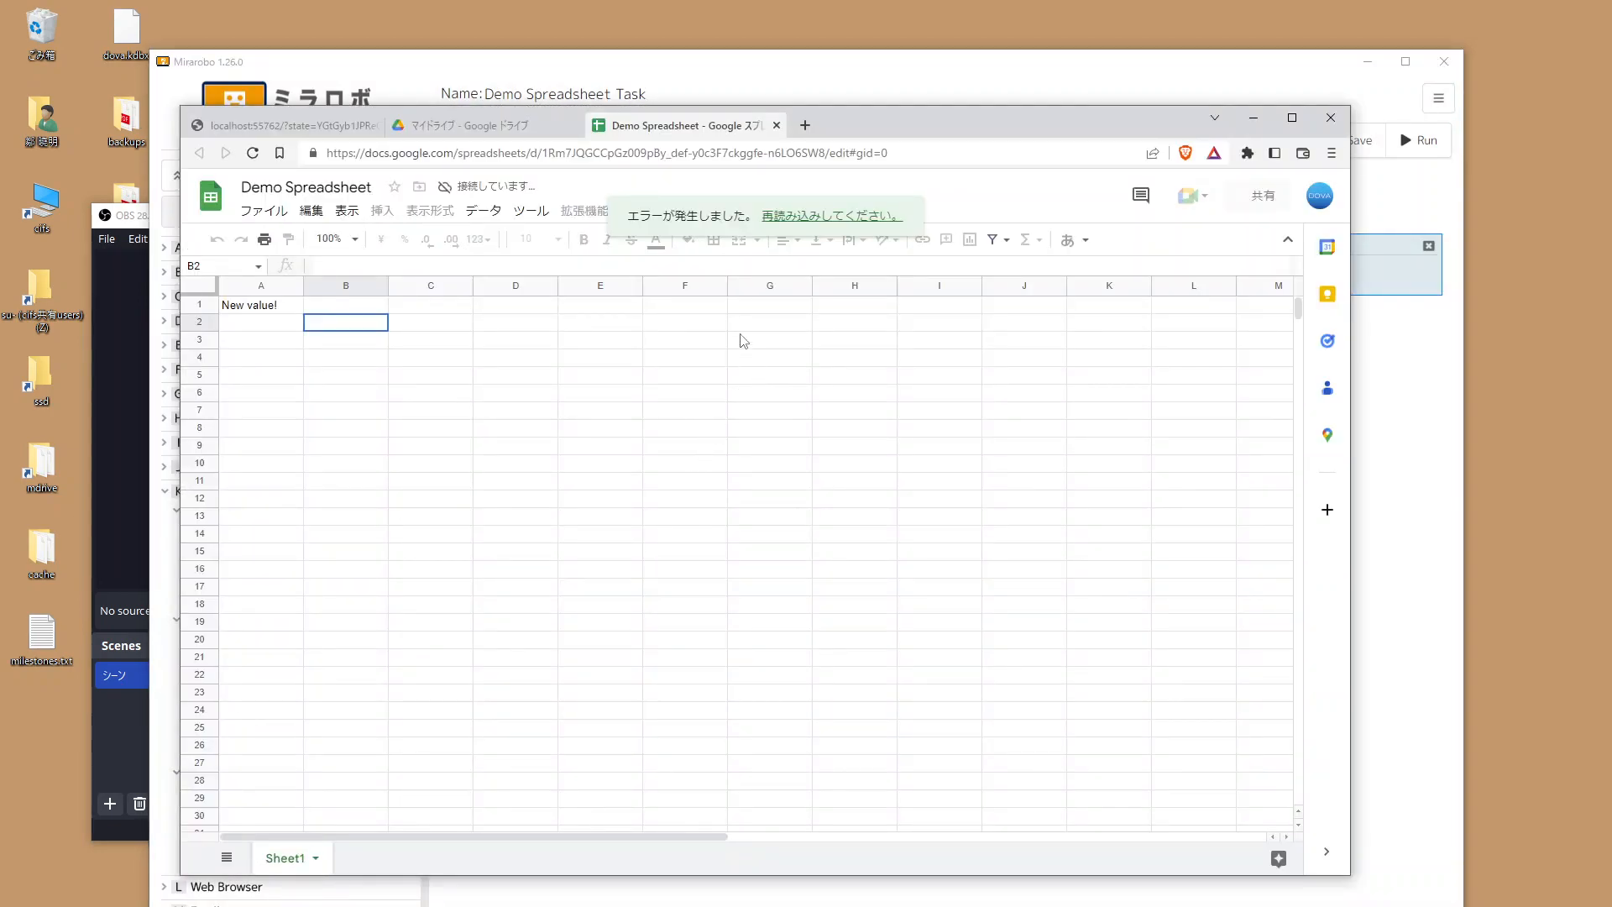
# Reload Google Drive's My Drive to verify Demo Spreadsheet is gone, then go back to Mirarobo.
pyautogui.click(514, 127)
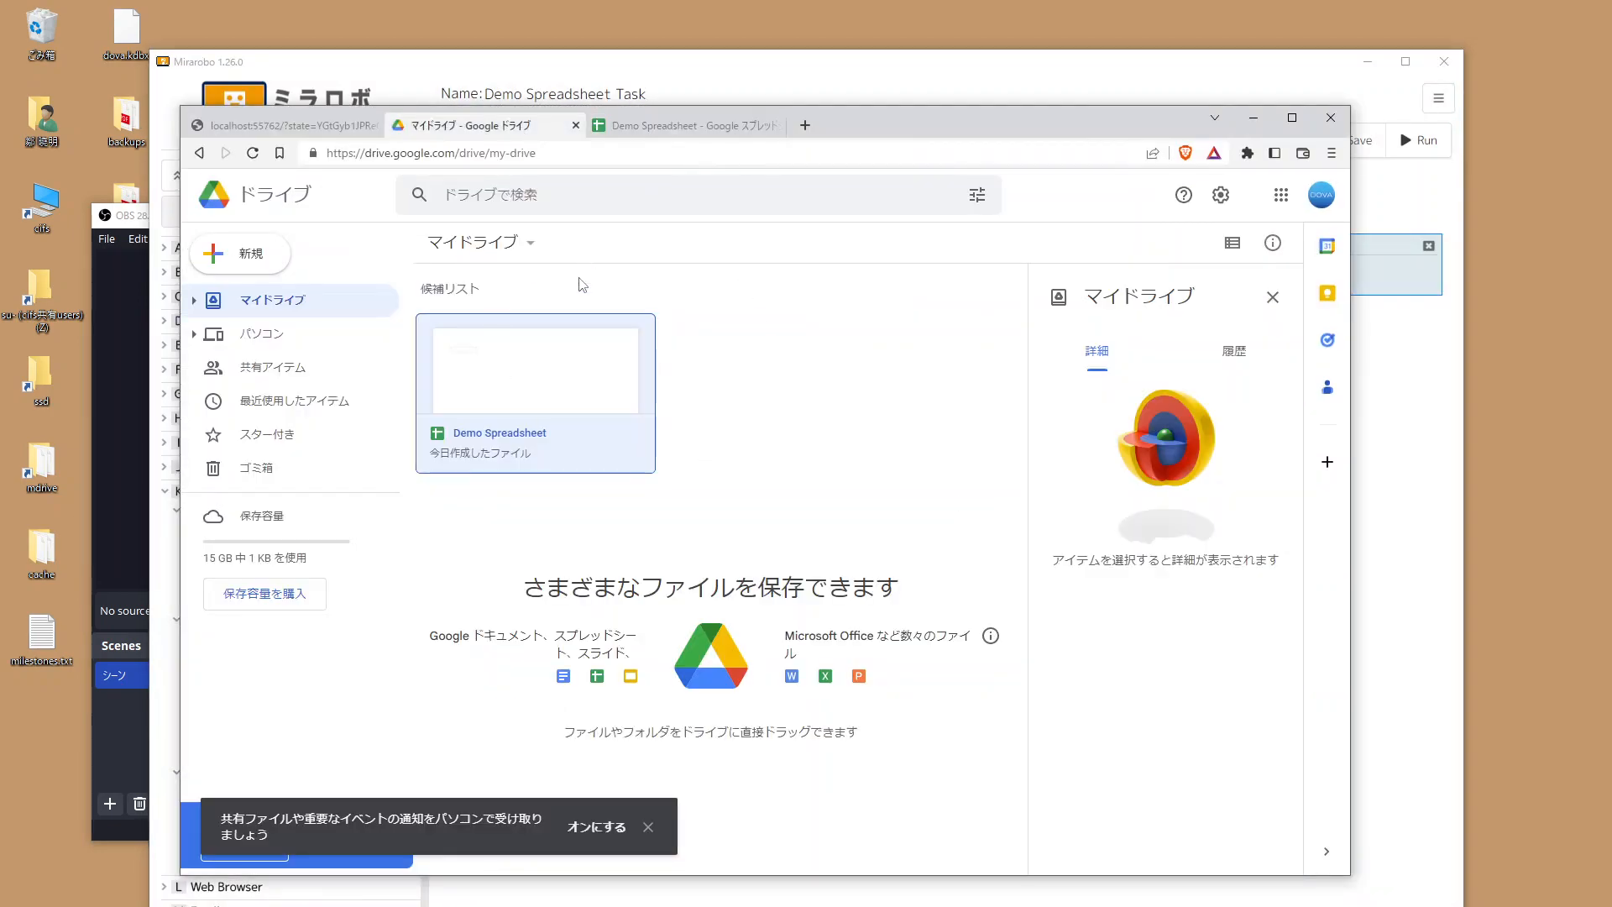
pyautogui.click(252, 152)
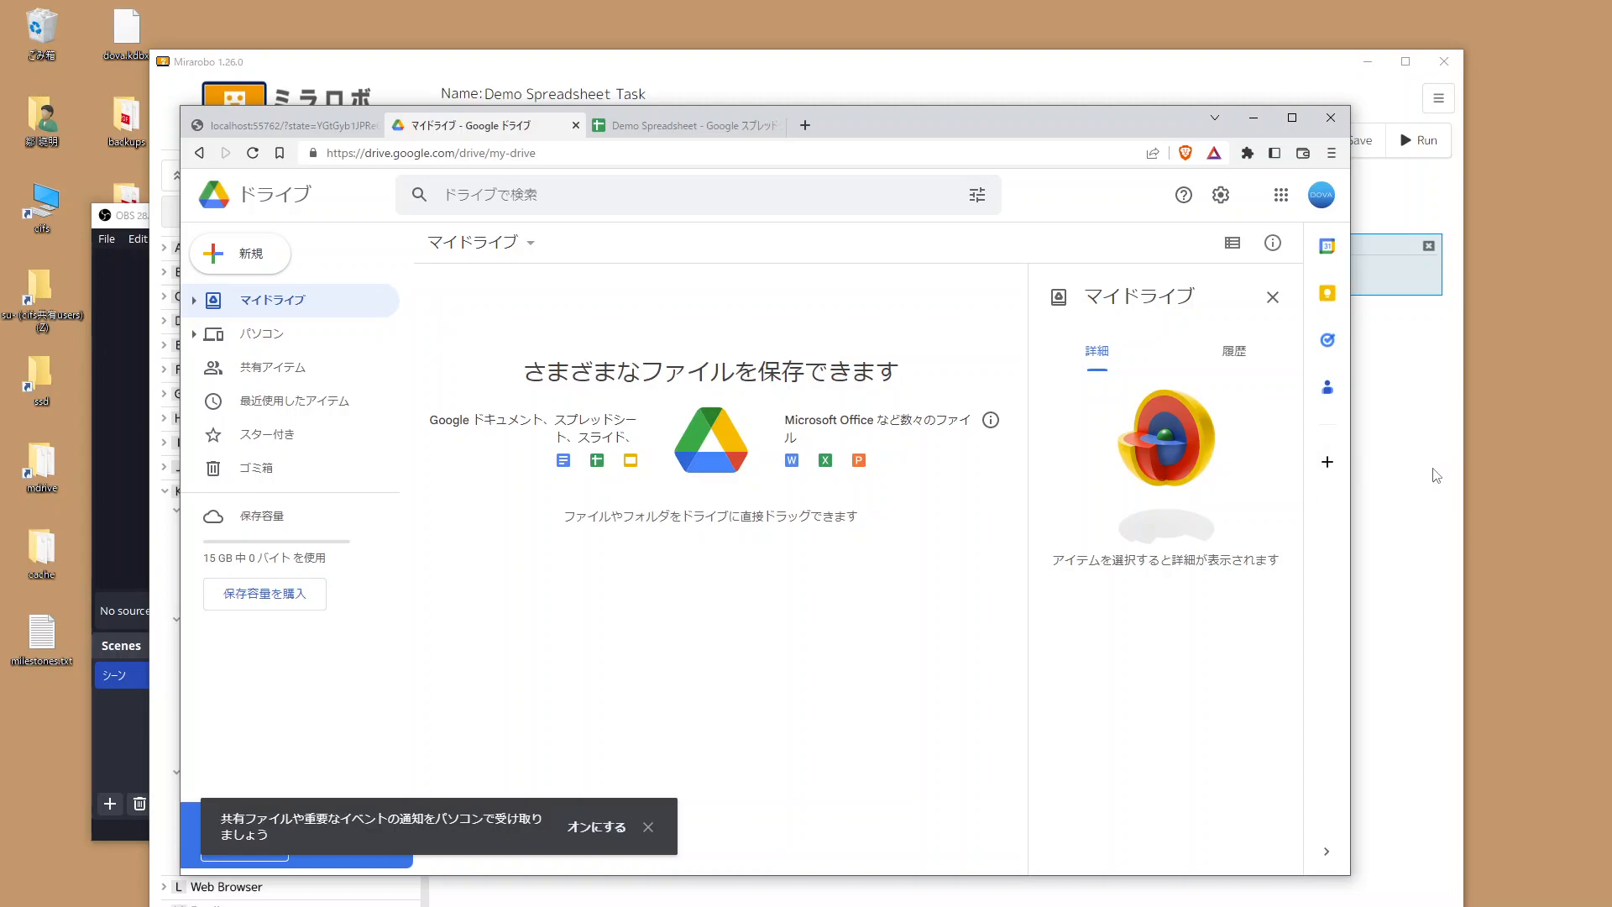
pyautogui.click(1430, 489)
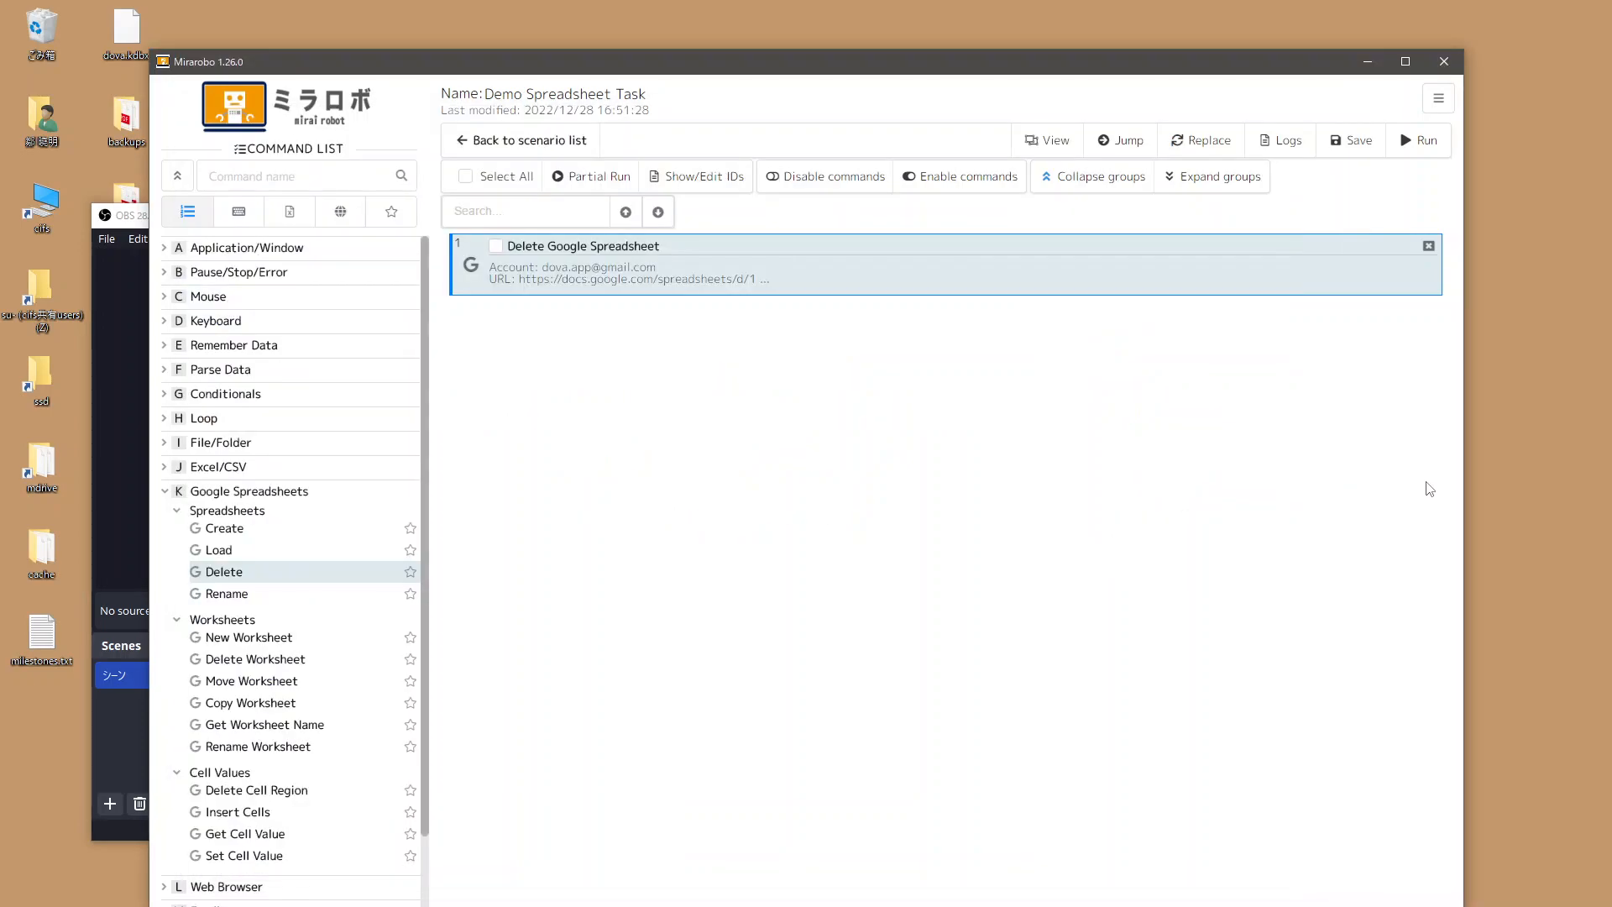